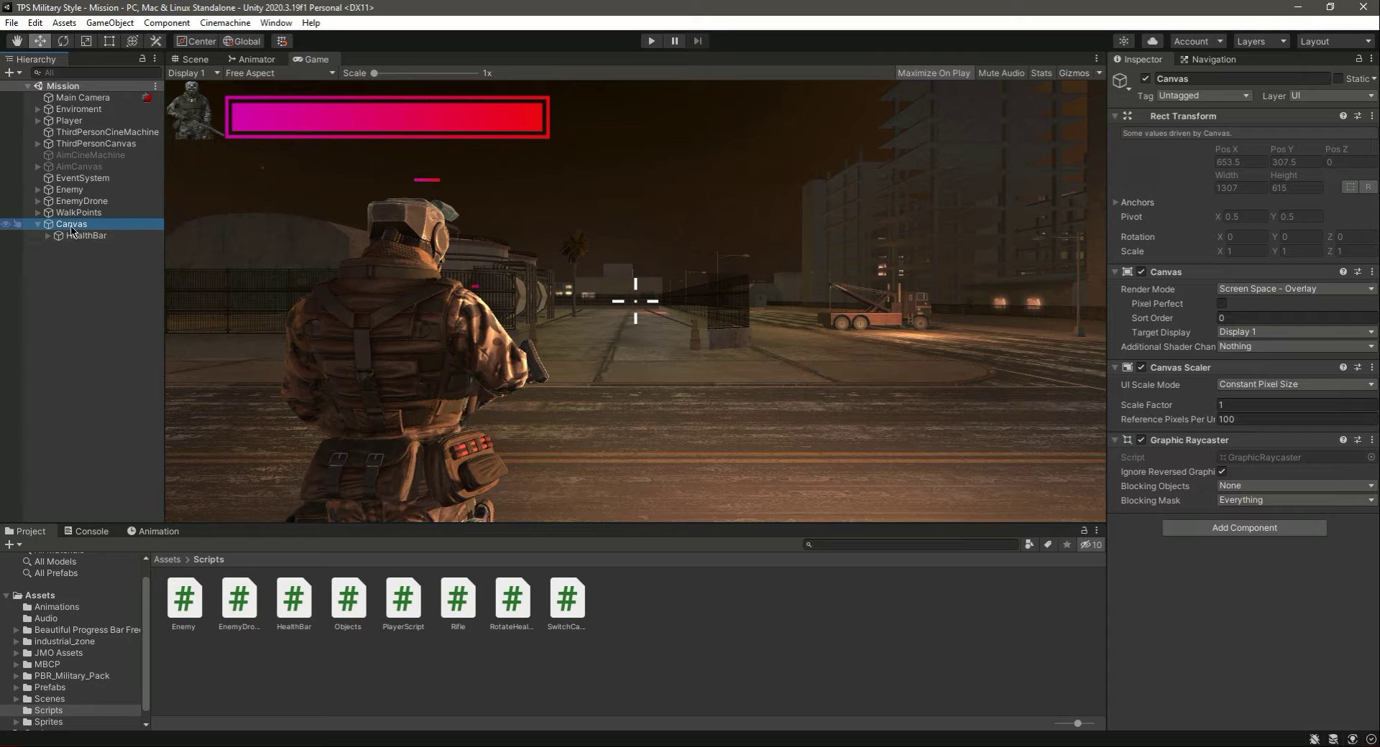
# Add a UI Image under the Canvas, name it Rifle, and save the scene.
pyautogui.rightClick(70, 226)
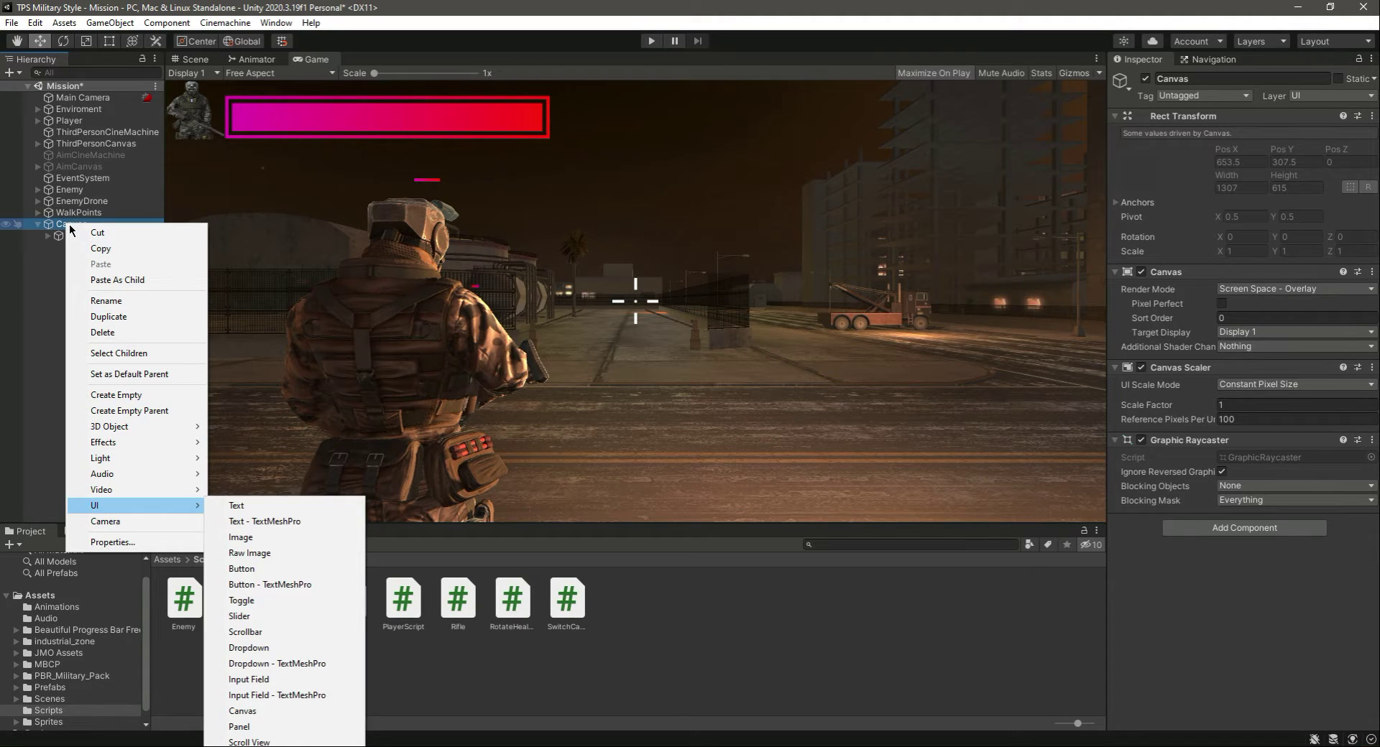
pyautogui.click(259, 538)
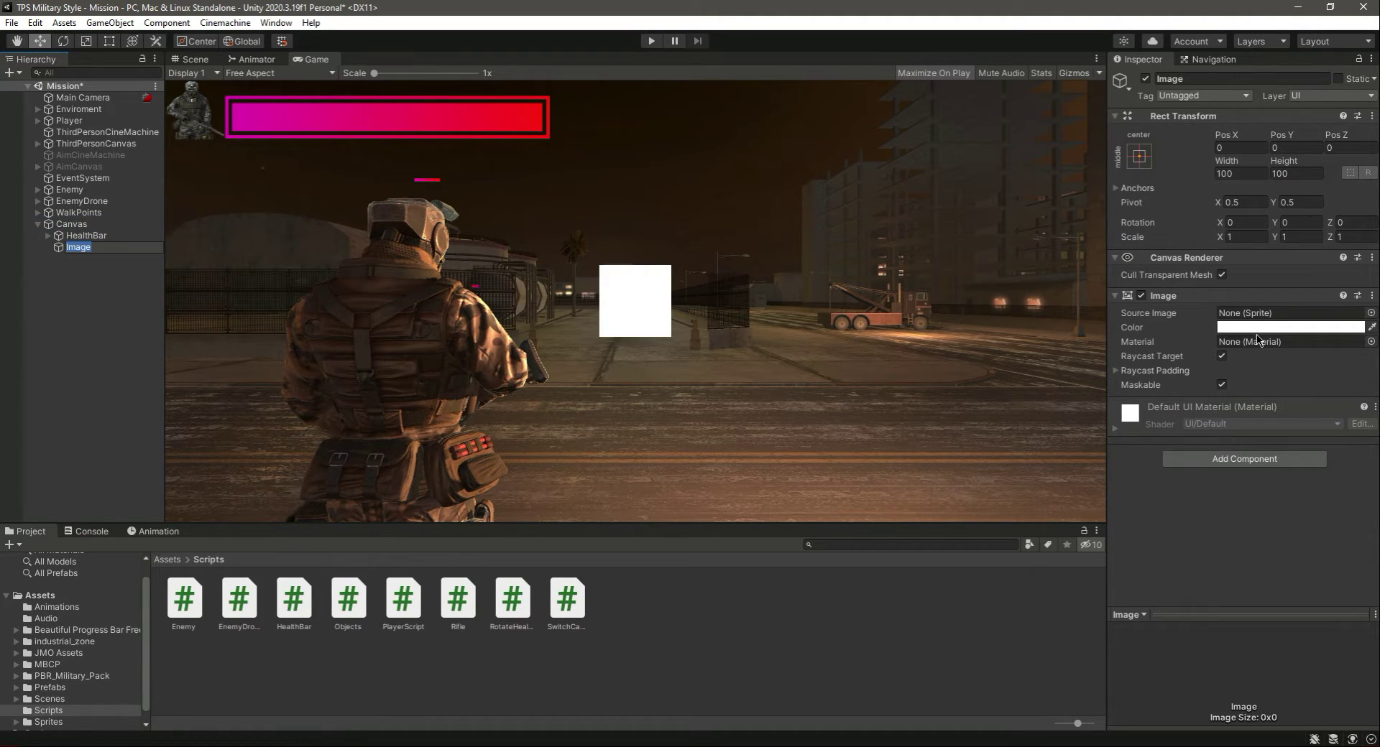
pyautogui.write('Rifle')
pyautogui.press('Return')
pyautogui.hotkey('ctrl', 's')
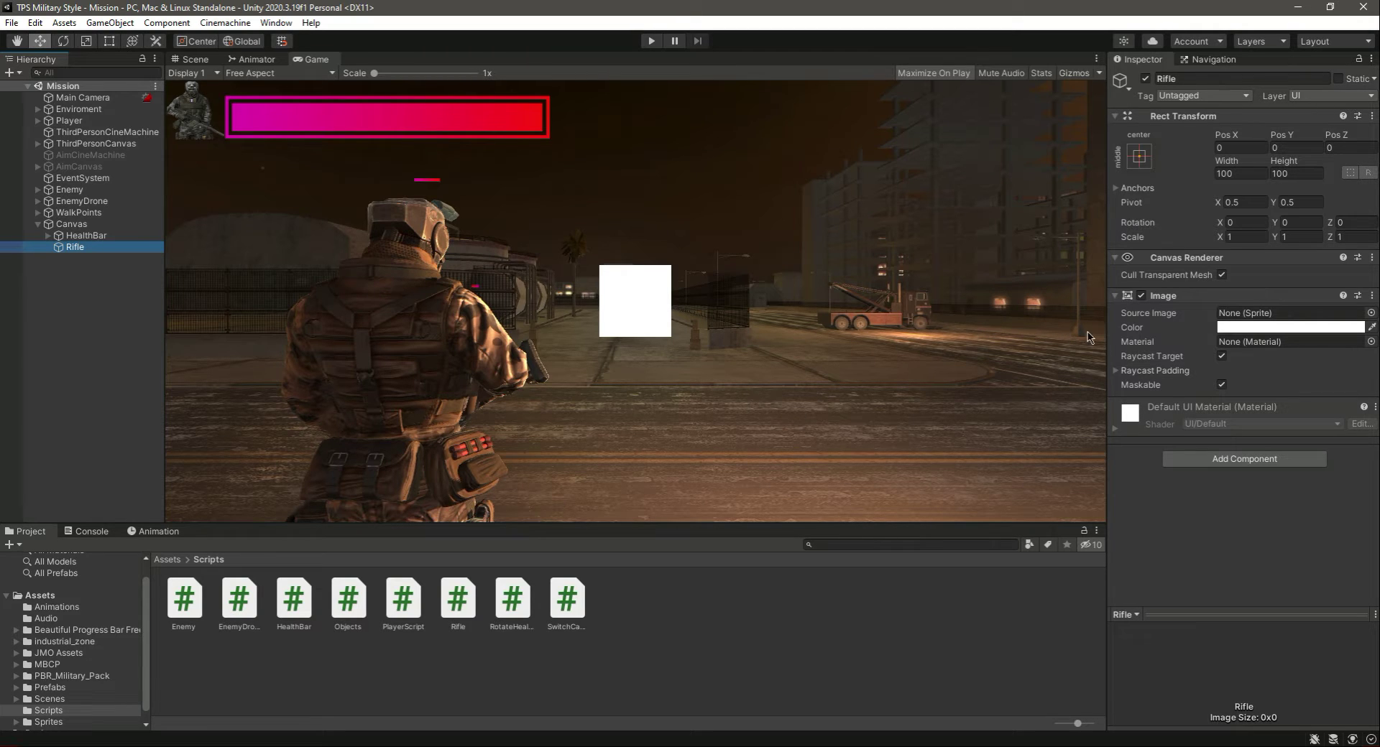
# Assign the built-in UIMask sprite as the Rifle image's source image.
pyautogui.click(1371, 313)
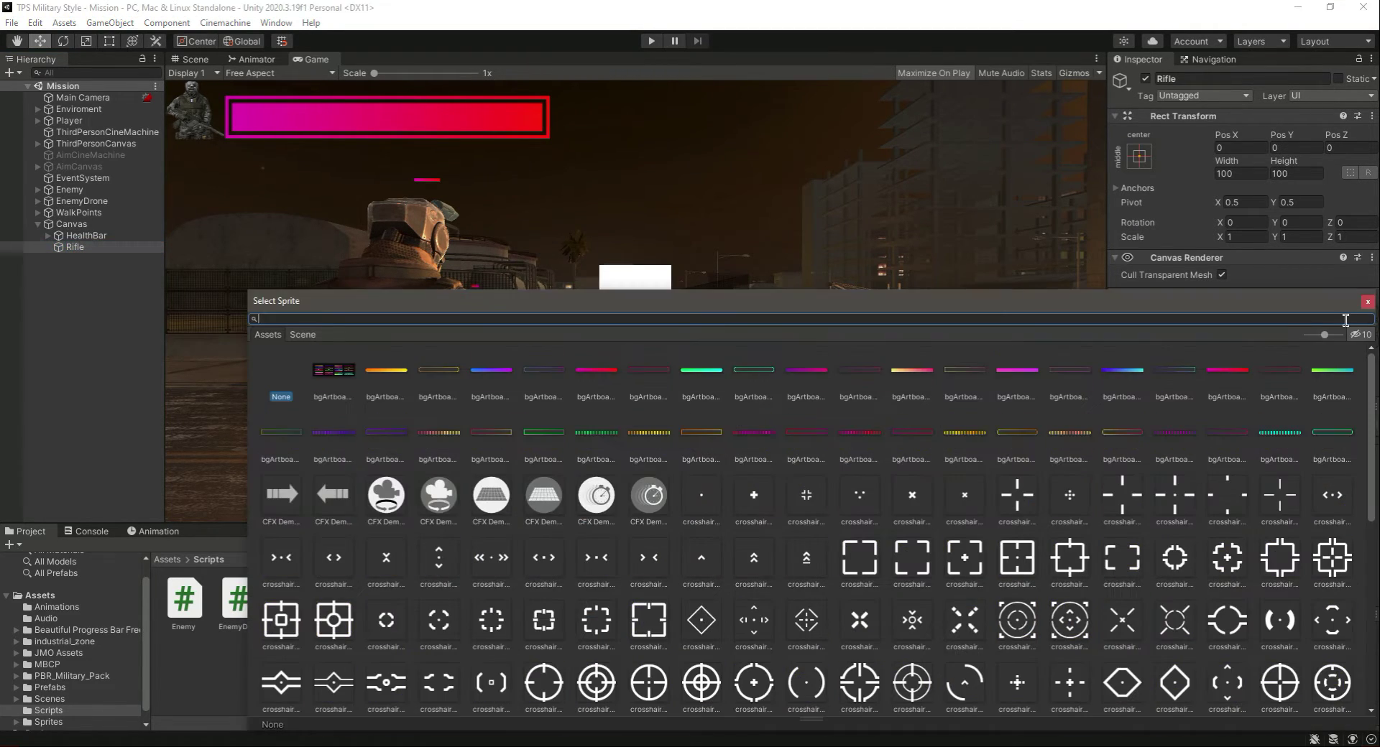
pyautogui.scroll(-3, 951, 425)
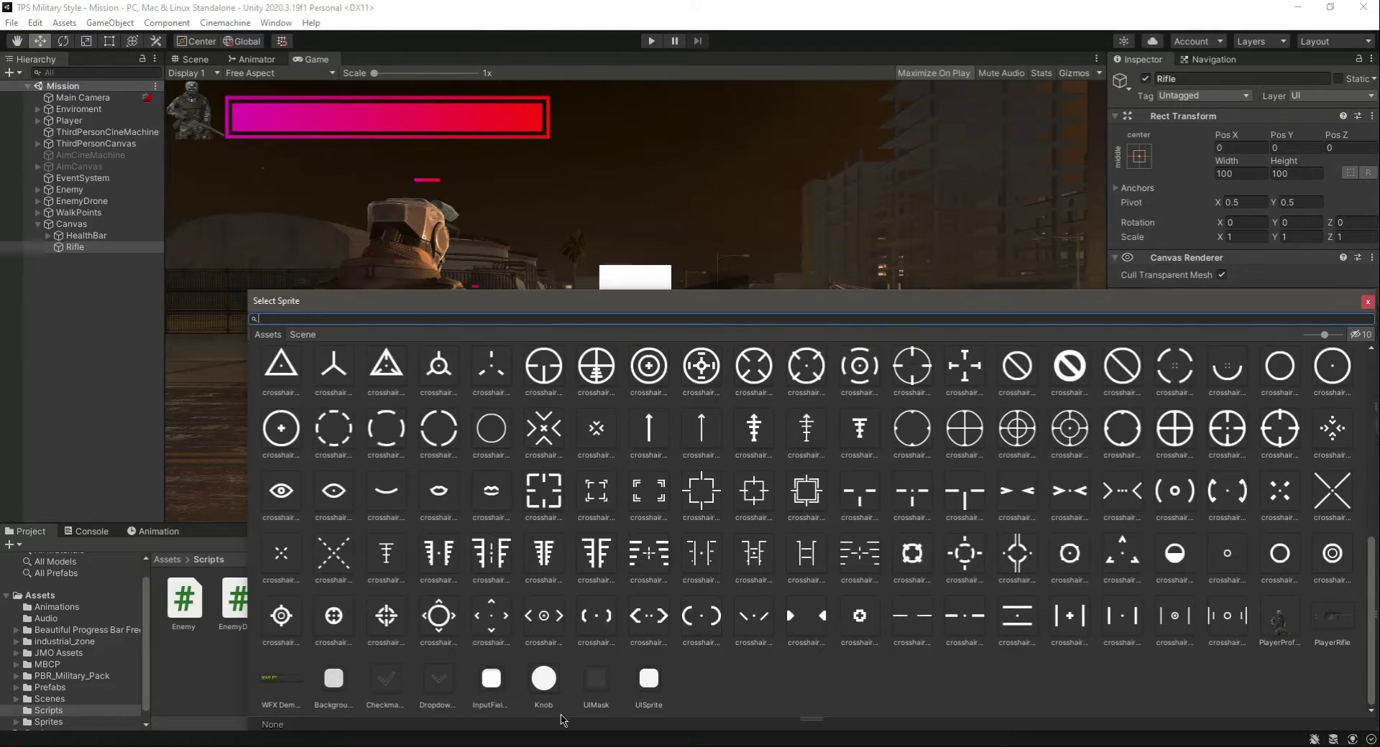
pyautogui.doubleClick(595, 687)
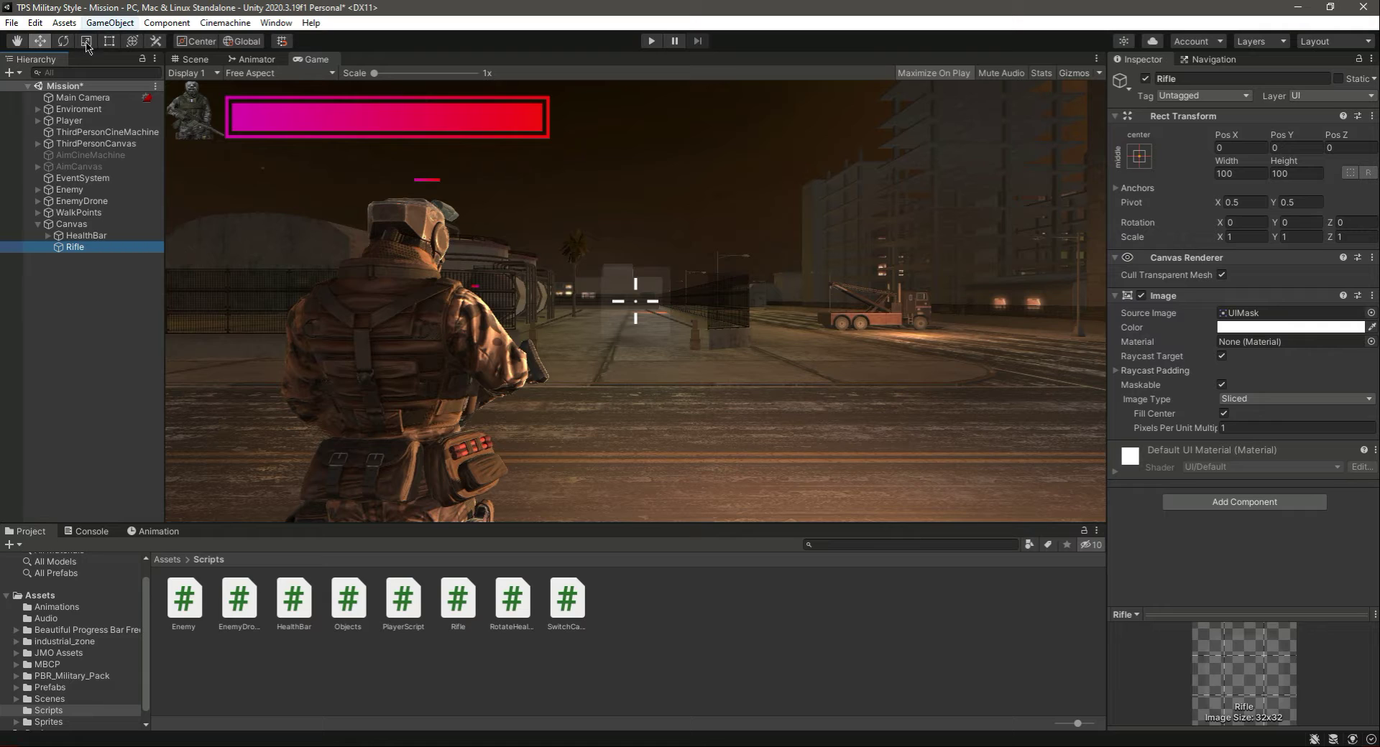
# In the 2D scene view, anchor the Rifle image to the canvas's bottom-right corner and snap its position there.
pyautogui.click(192, 59)
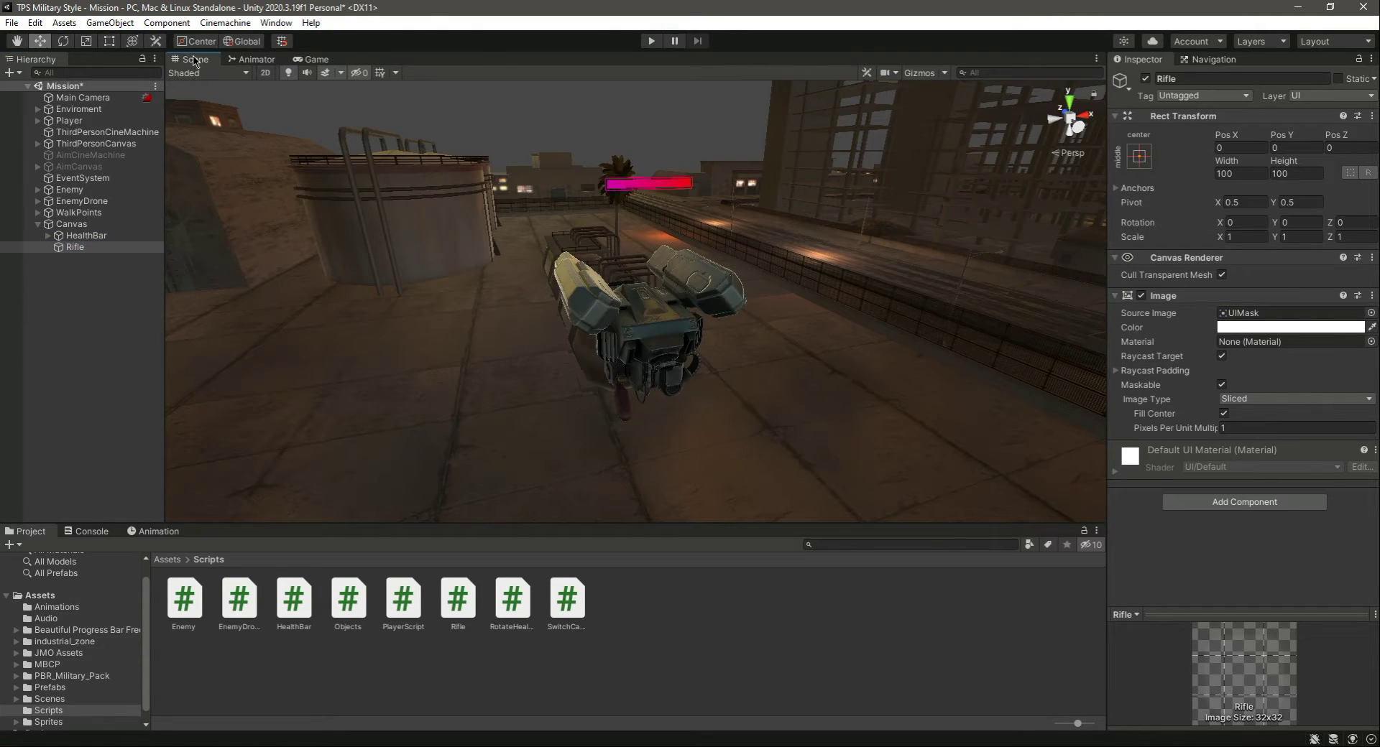
pyautogui.click(265, 73)
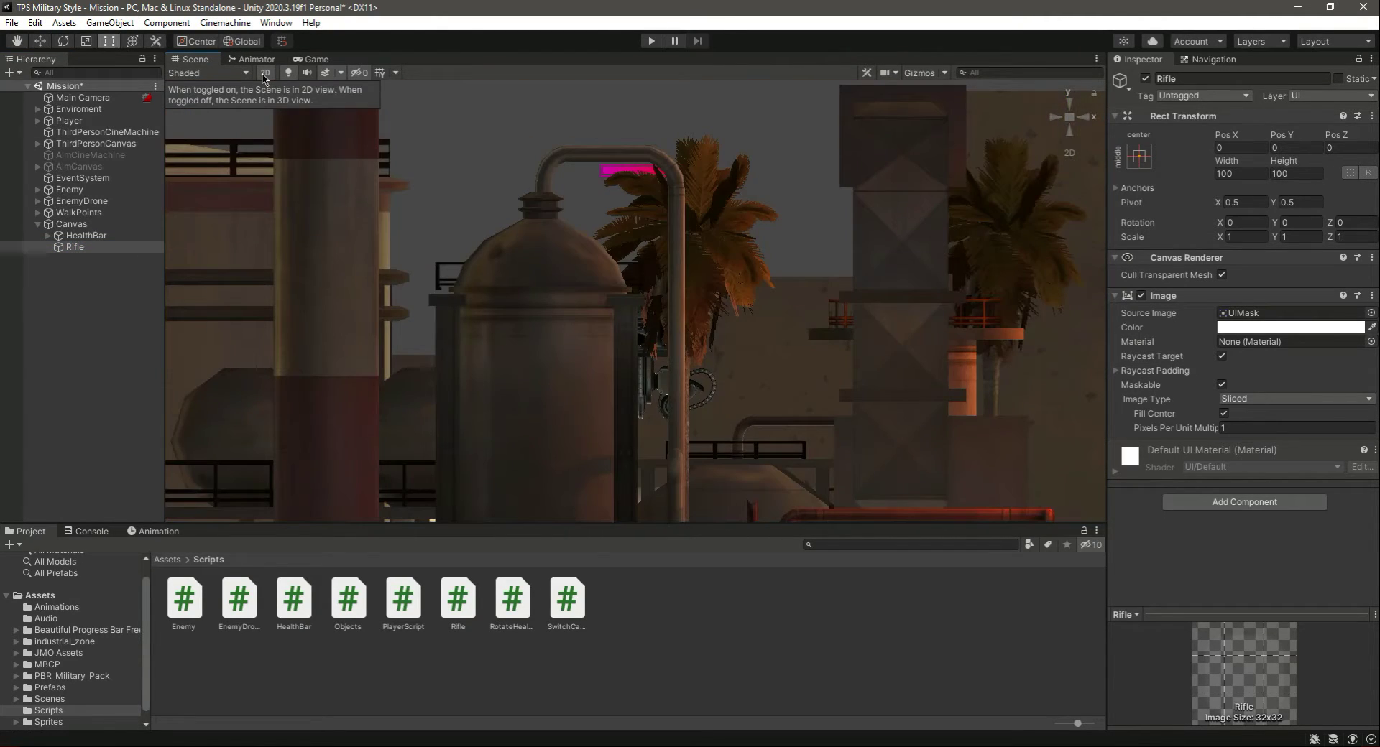
pyautogui.doubleClick(72, 225)
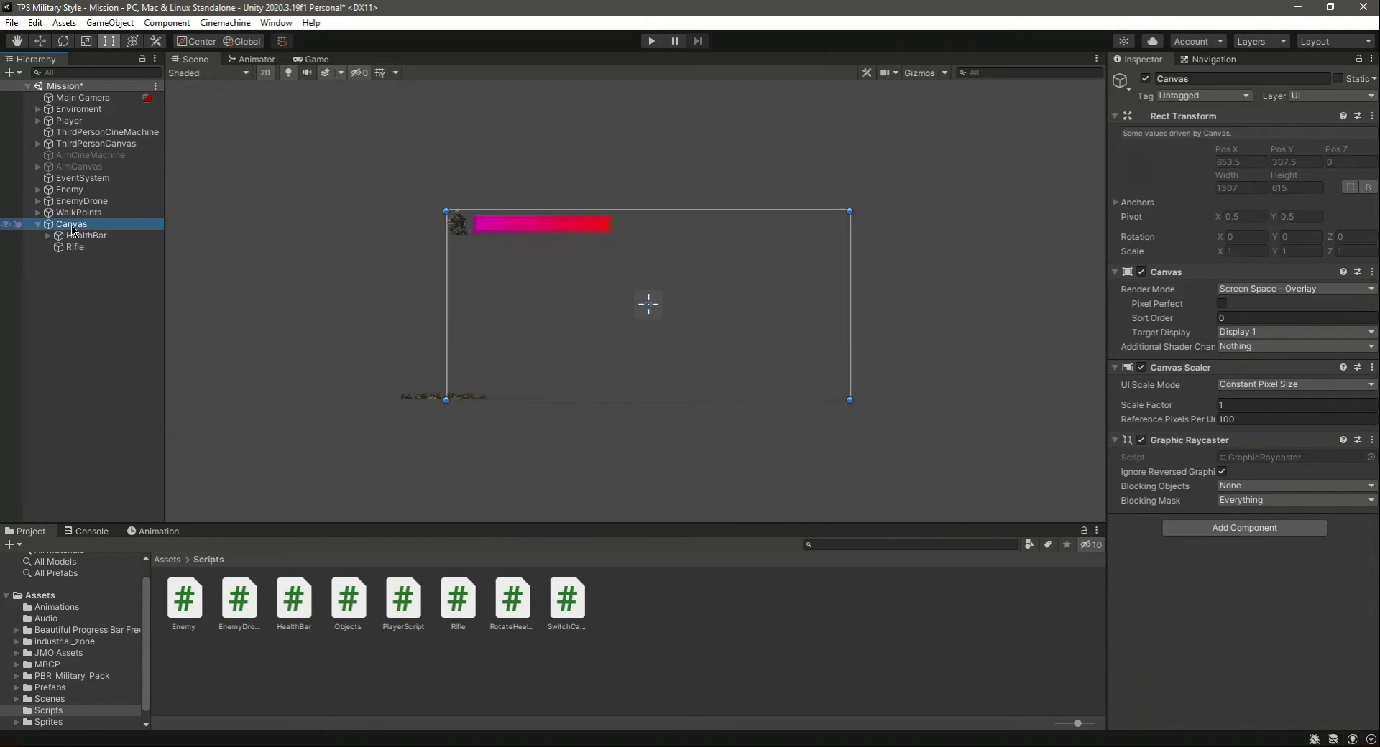
pyautogui.click(75, 248)
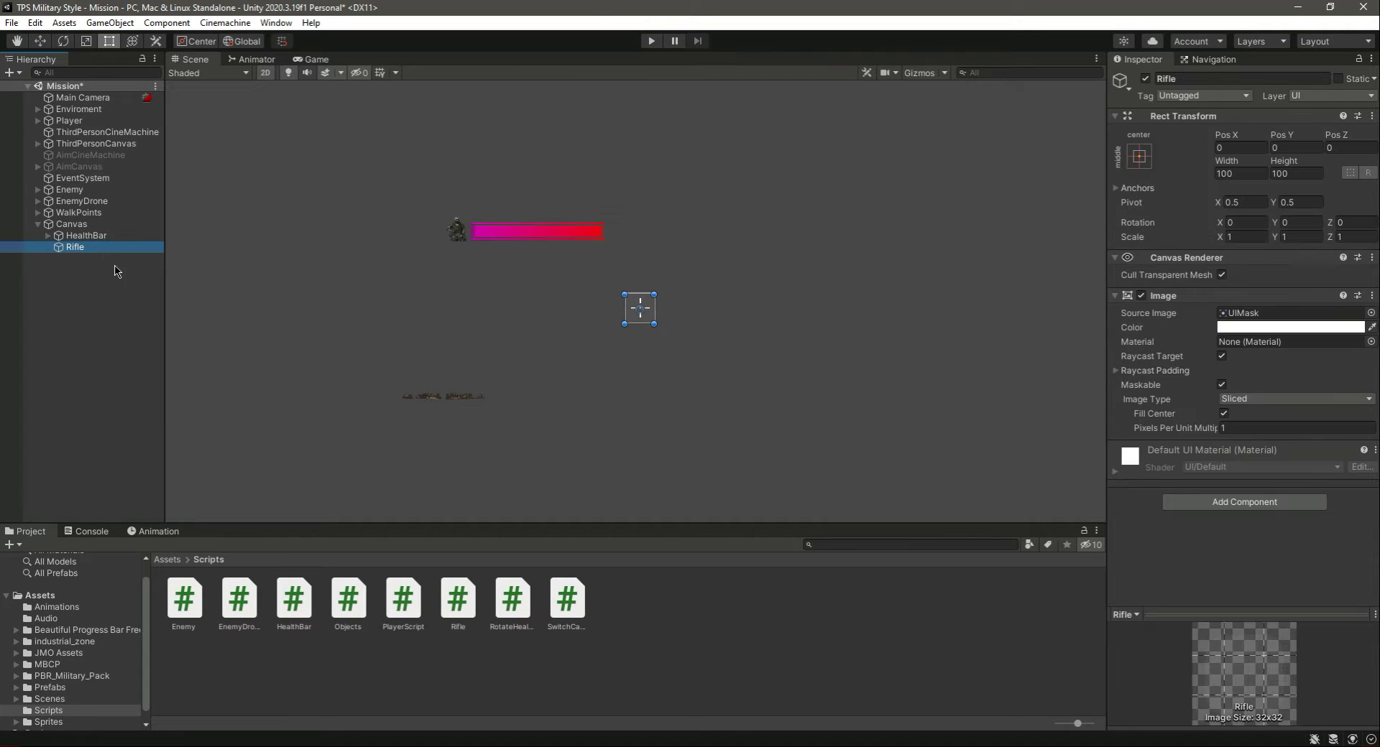
pyautogui.click(40, 41)
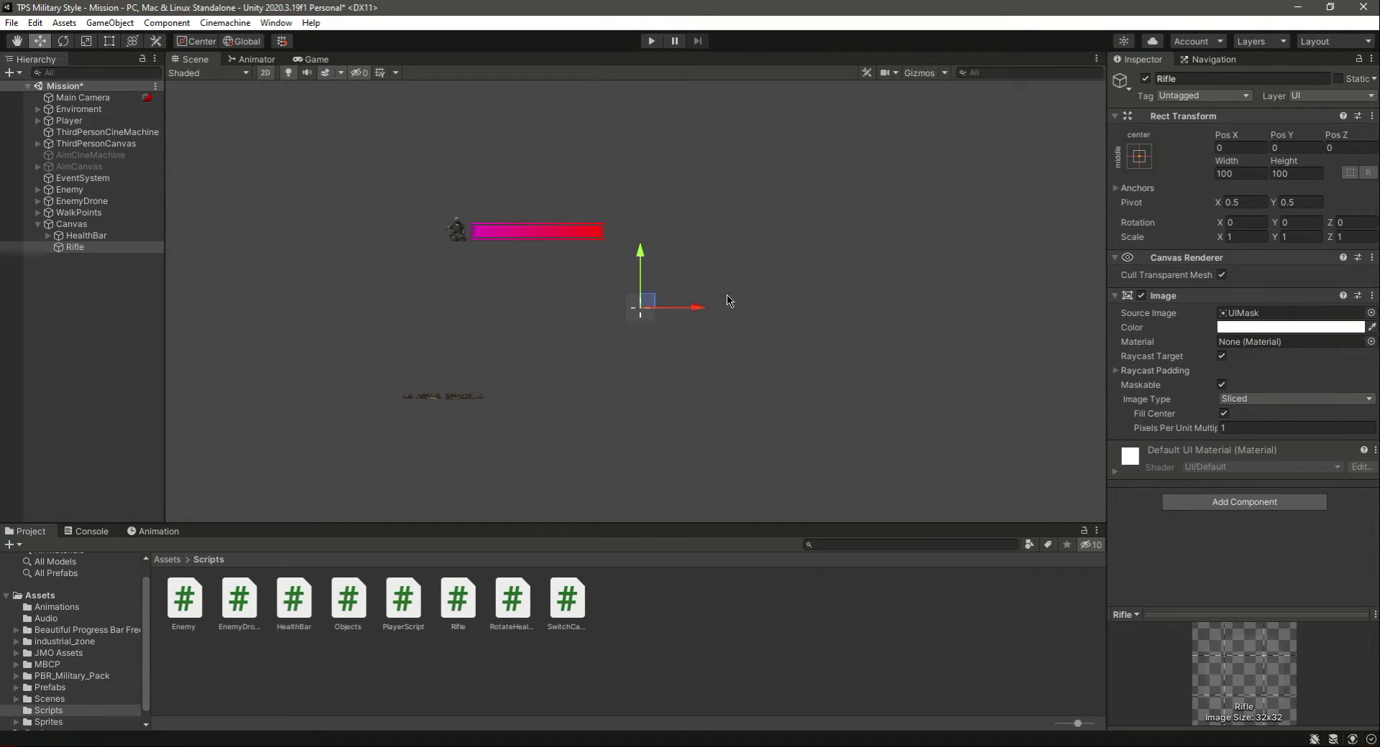
pyautogui.click(1139, 157)
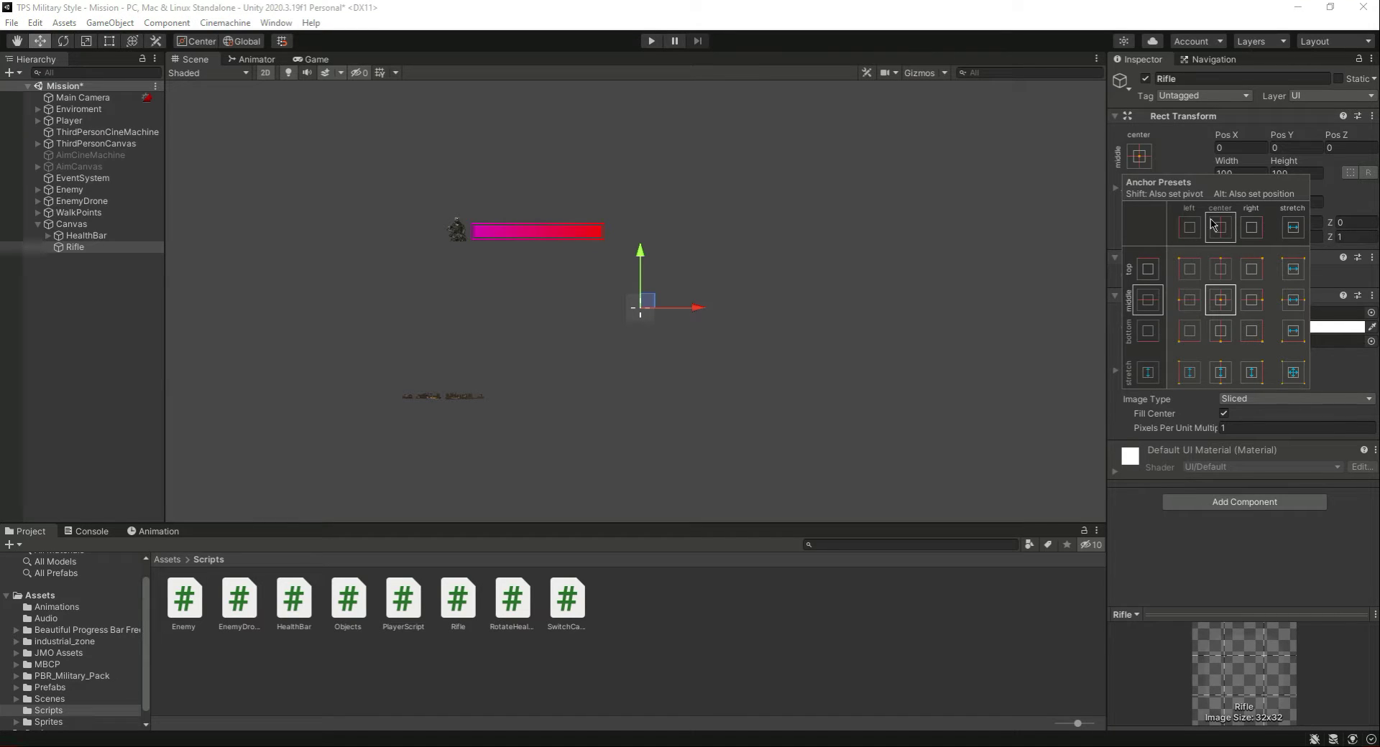
pyautogui.click(1251, 332)
pyautogui.hotkey('shift', 'alt')
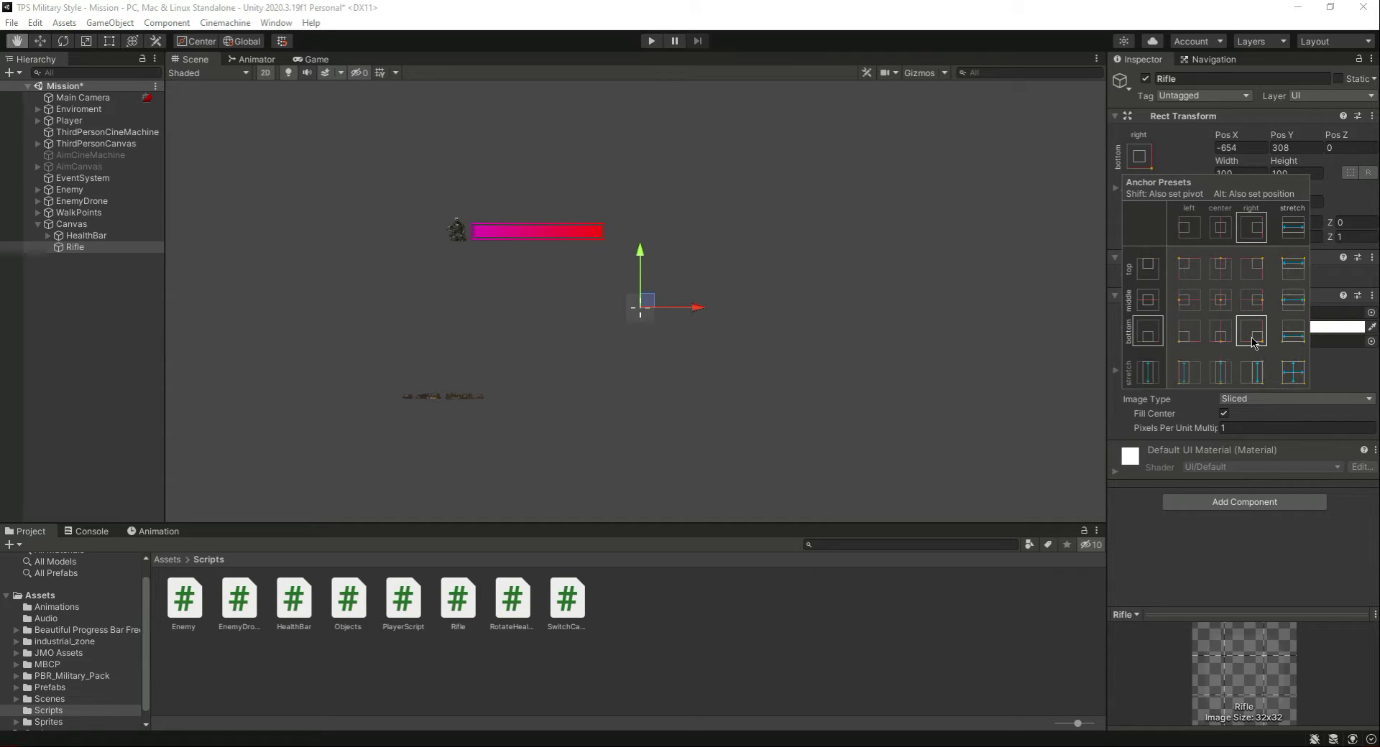
pyautogui.keyDown('alt'); pyautogui.click(1252, 332); pyautogui.keyUp('alt')
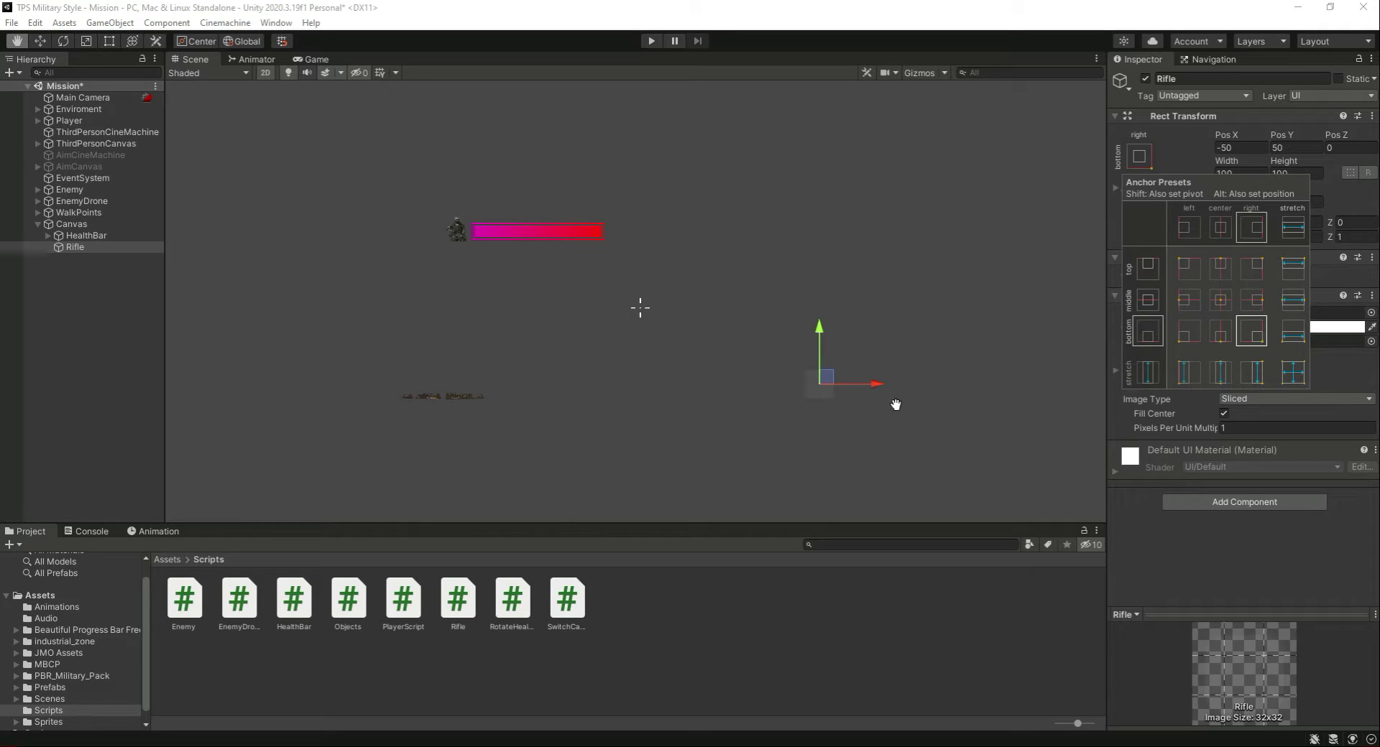
# Check the Rifle image's placement on the Canvas, extend its left edge to a width of about 180, and save the scene.
pyautogui.click(71, 223)
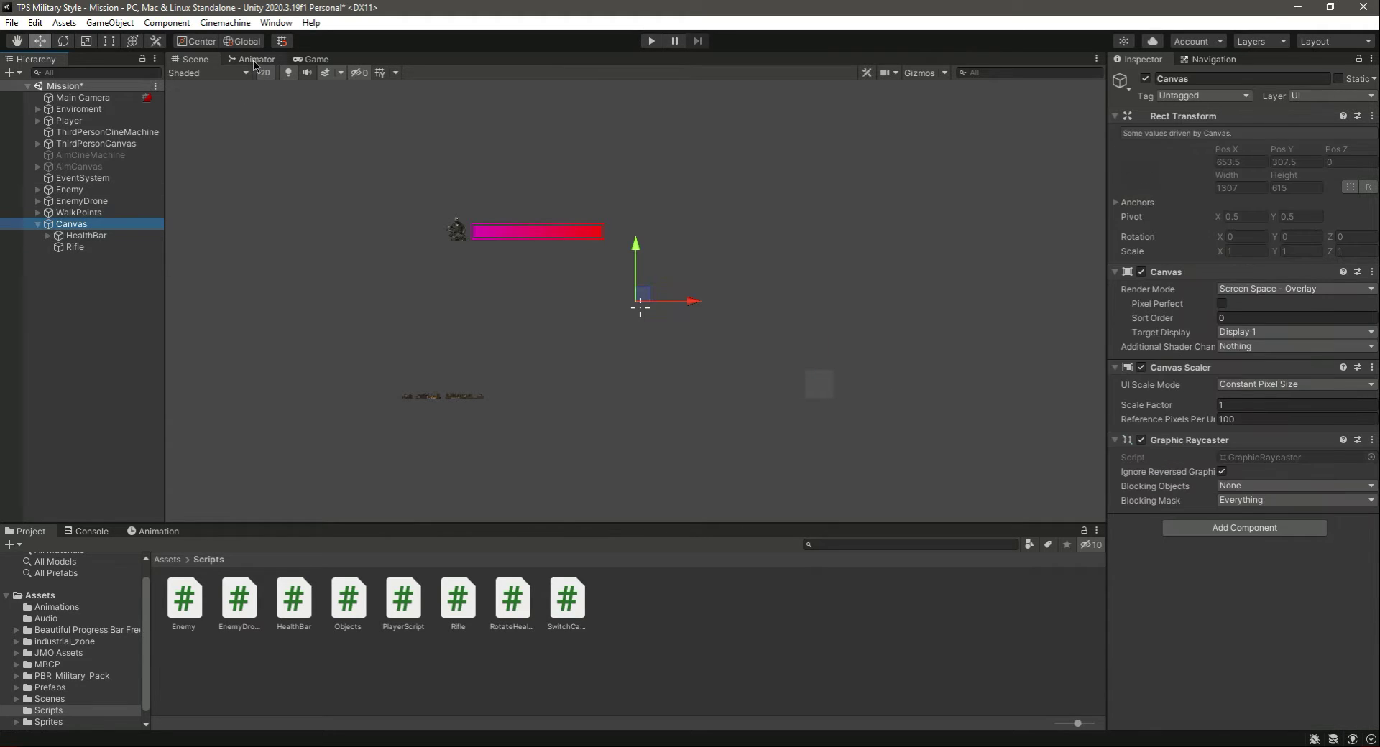
pyautogui.click(109, 41)
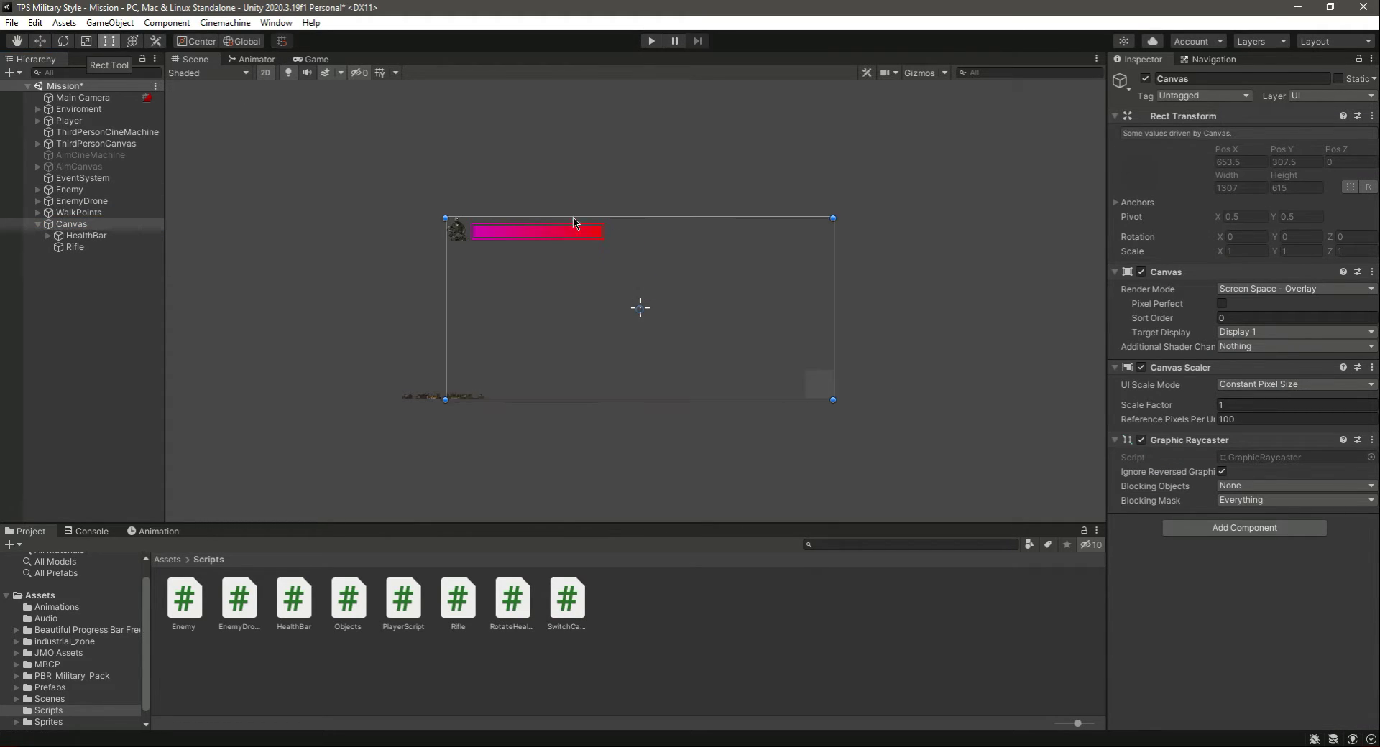
pyautogui.click(317, 58)
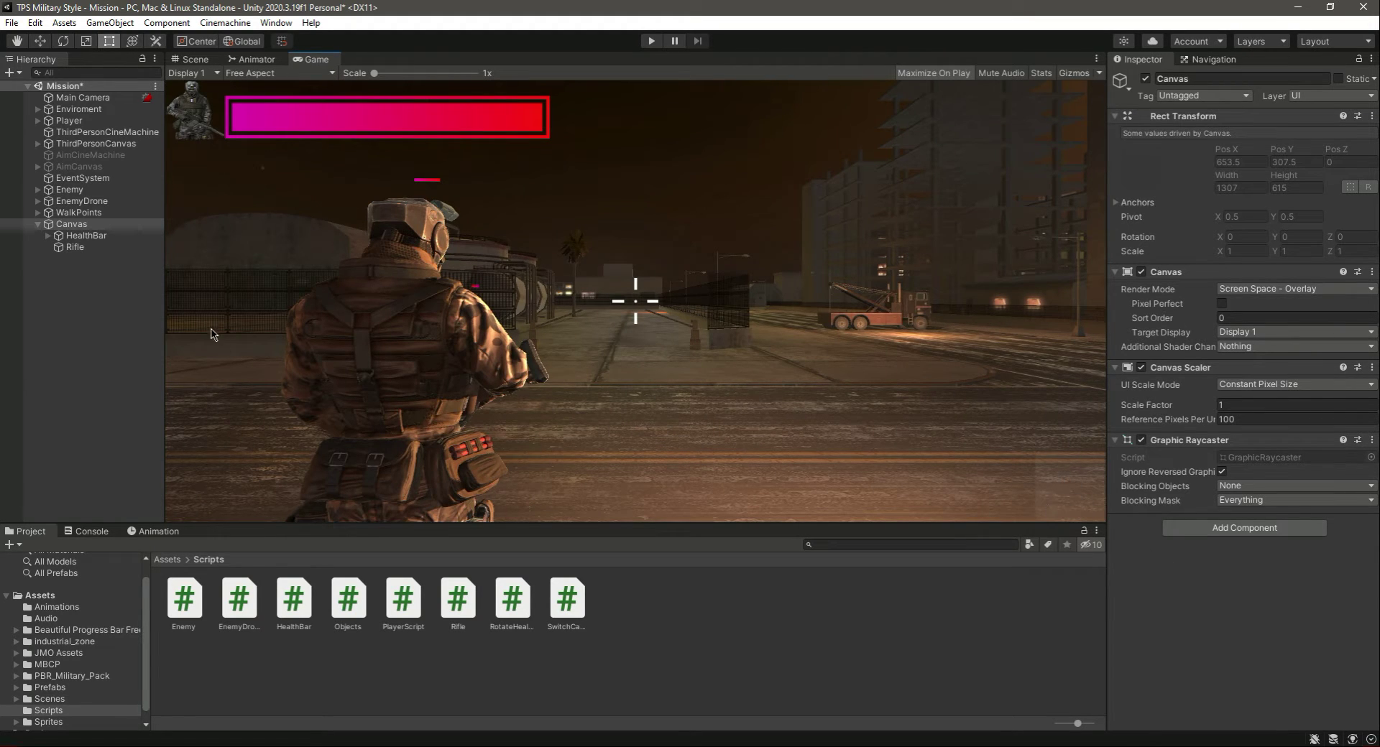
pyautogui.click(75, 248)
pyautogui.click(191, 59)
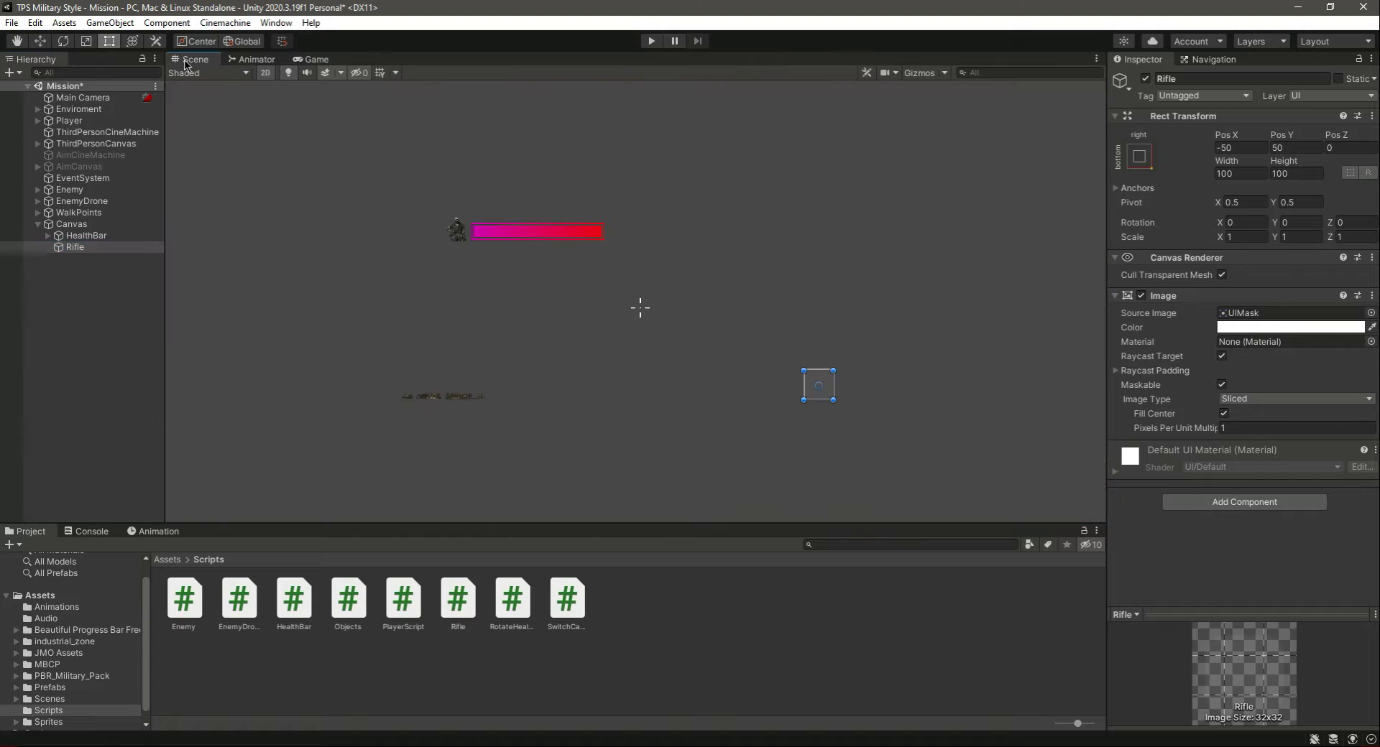
pyautogui.click(86, 235)
pyautogui.click(75, 247)
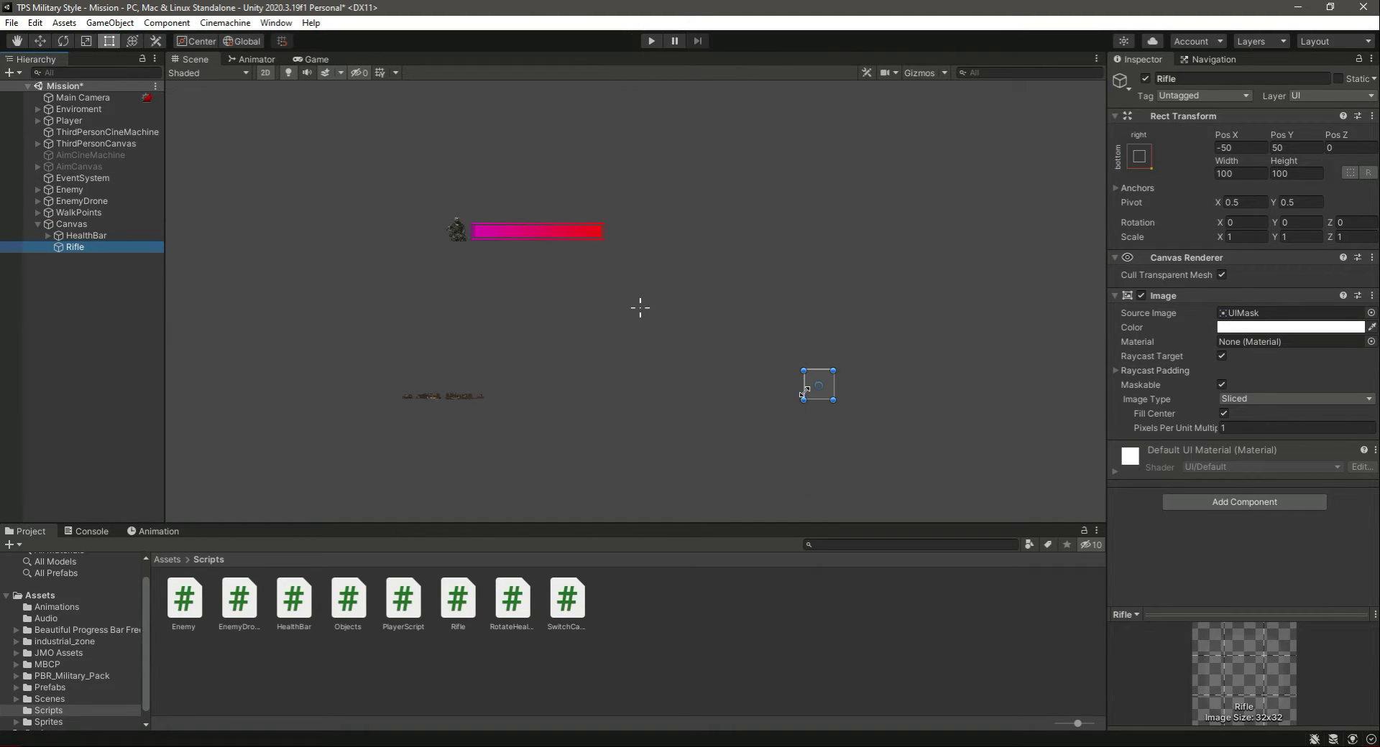
pyautogui.moveTo(803, 392); pyautogui.dragTo(781, 389)
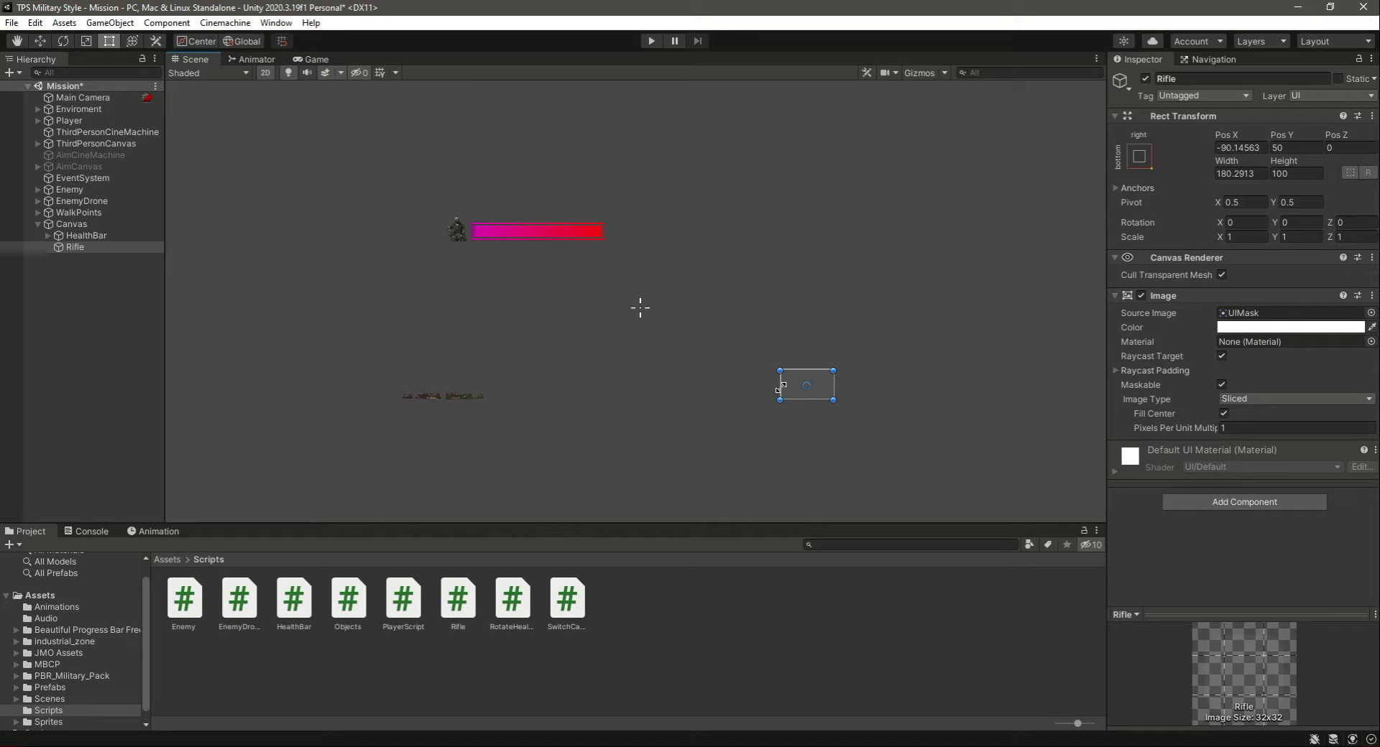
pyautogui.hotkey('ctrl', 's')
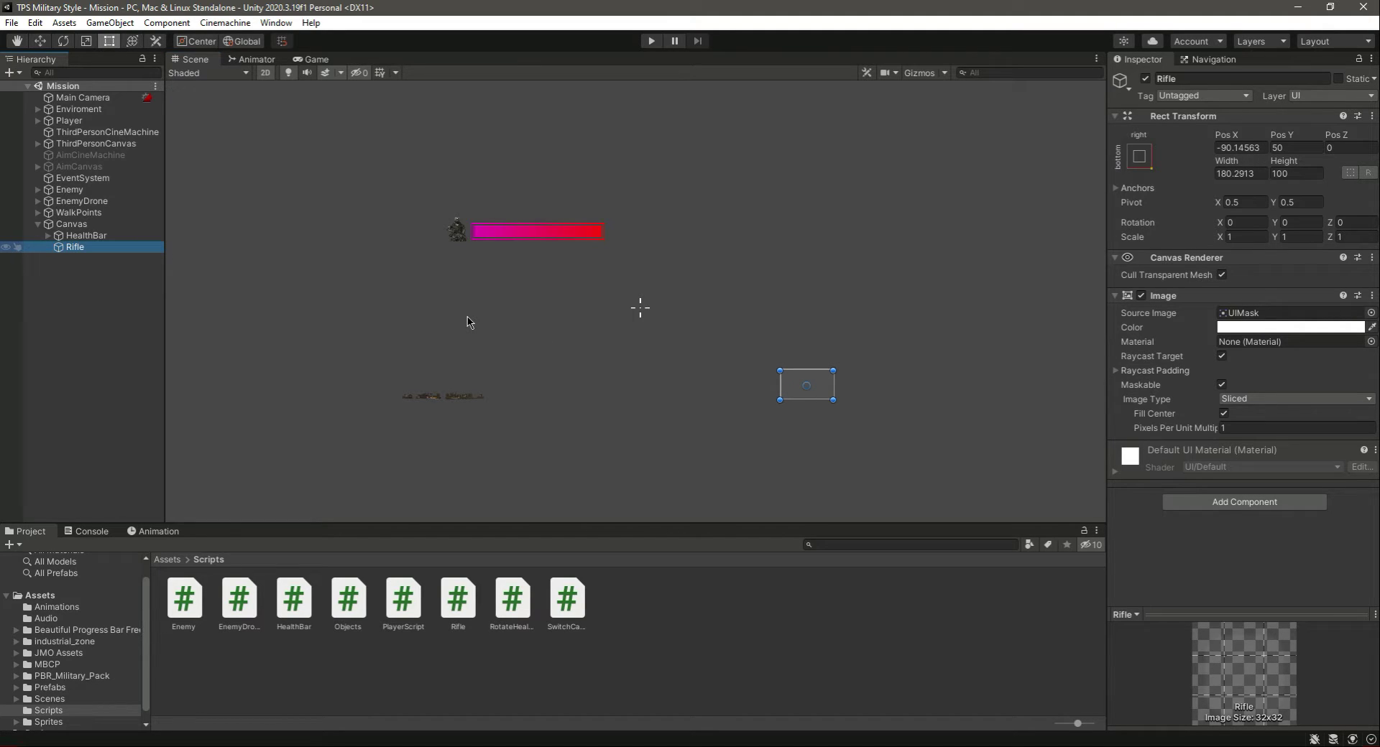
# Add a child UI Image under Rifle and name it RifleProfile.
pyautogui.rightClick(84, 247)
pyautogui.moveTo(185, 529)
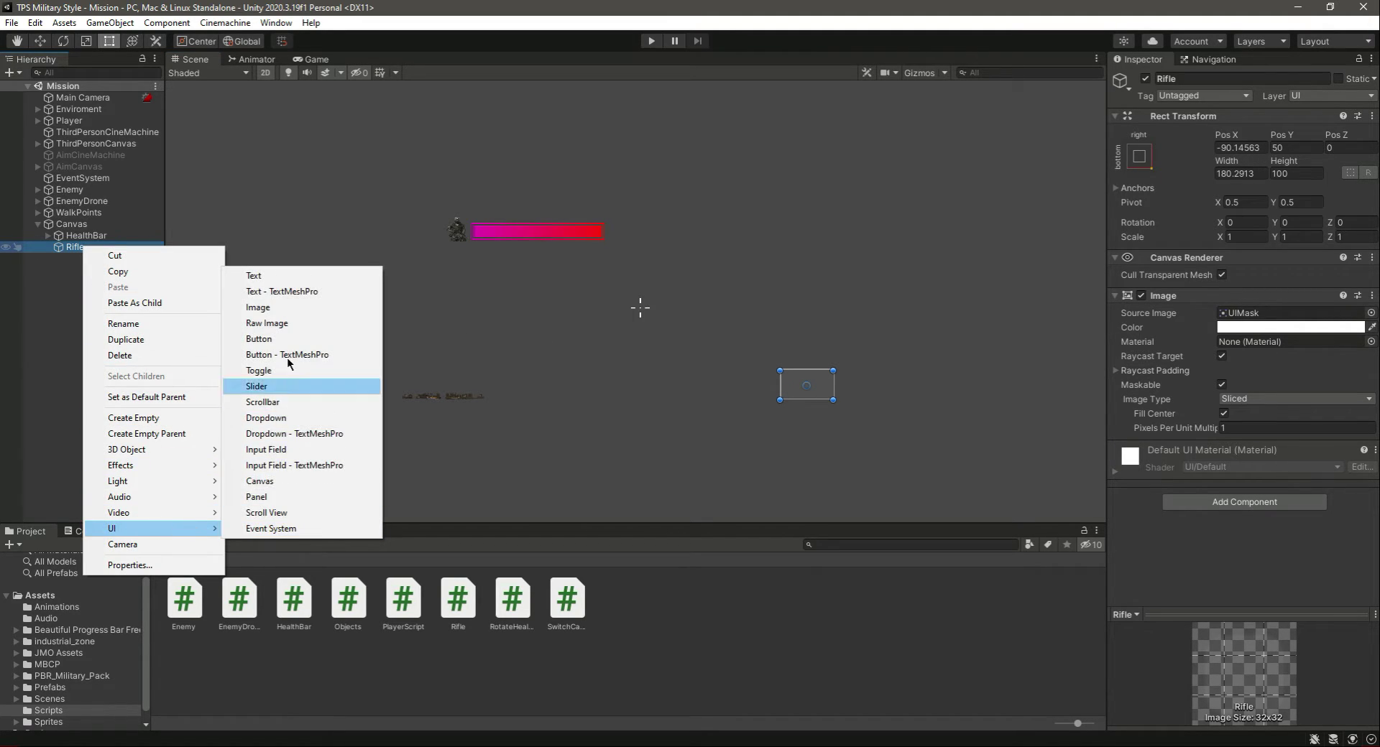
pyautogui.click(259, 307)
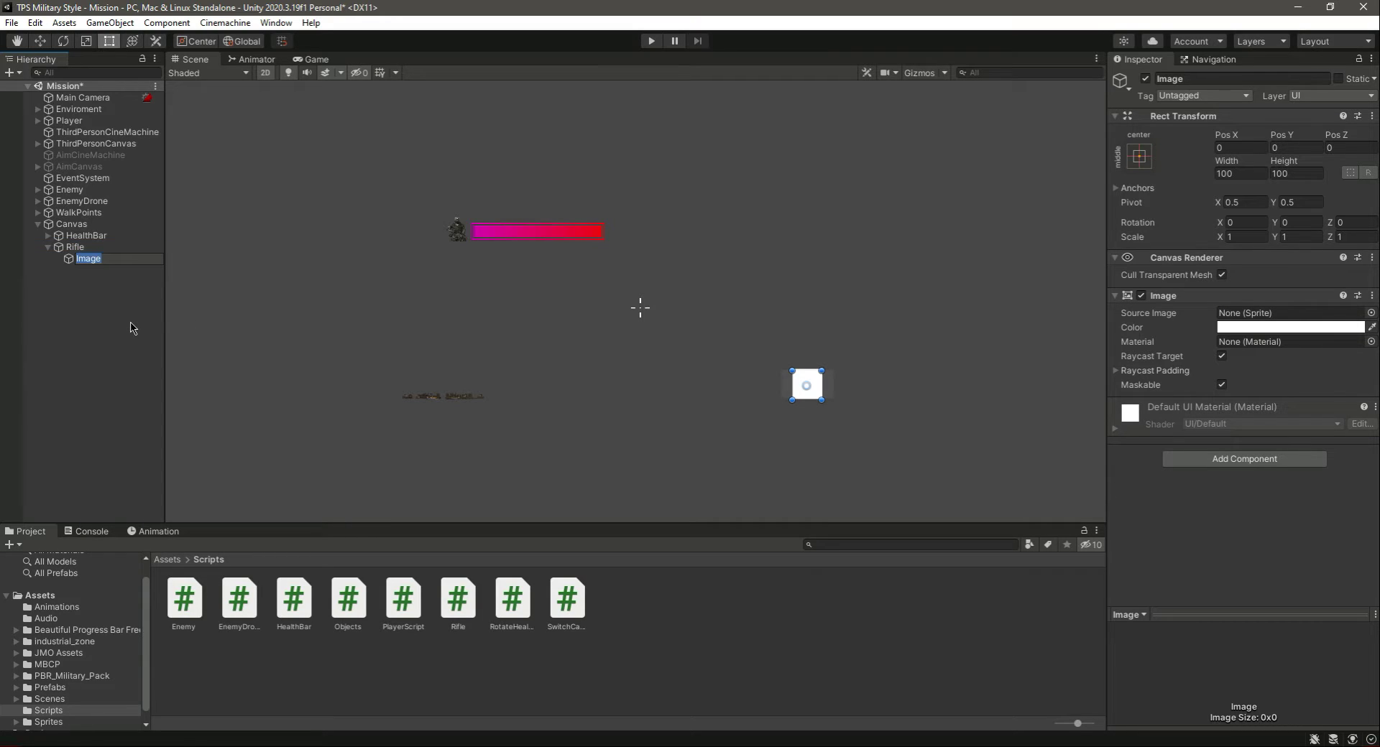
pyautogui.write('RifleProfile')
pyautogui.press('Return')
# Assign the PlayerRifle sprite from the Sprites folder to RifleProfile and set its Y rotation to 180.
pyautogui.click(47, 722)
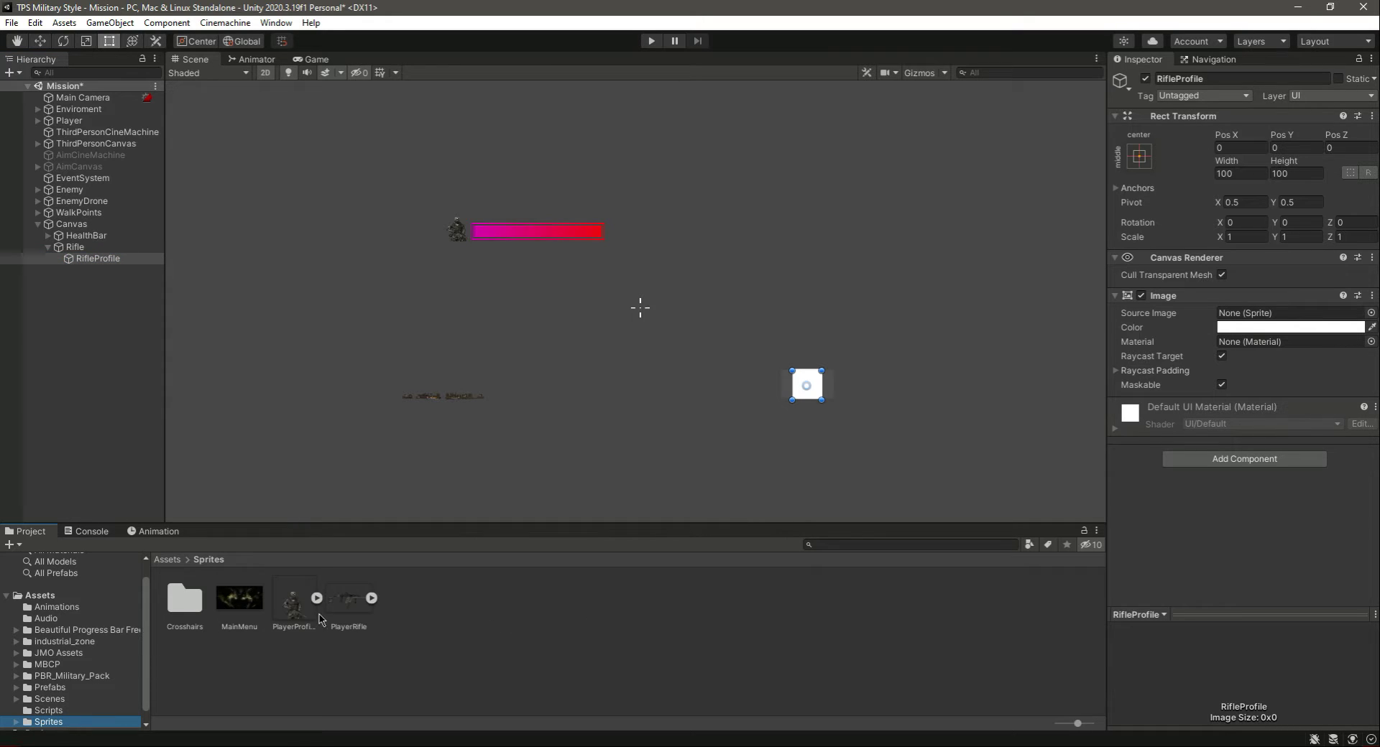
pyautogui.moveTo(349, 598); pyautogui.dragTo(1274, 316)
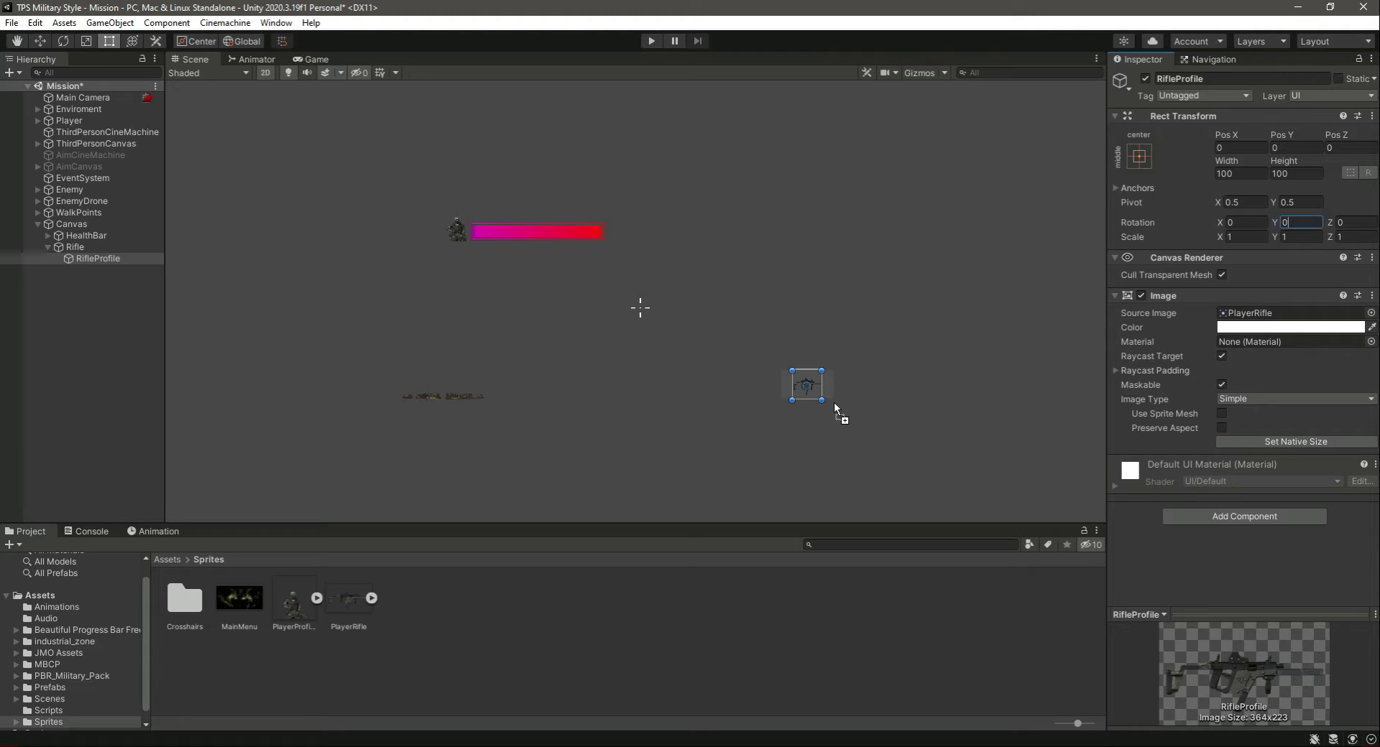
pyautogui.click(1289, 224)
# Resize the RifleProfile image to fit the Rifle background, about 176 wide and 92 high.
pyautogui.scroll(8, 928, 375)
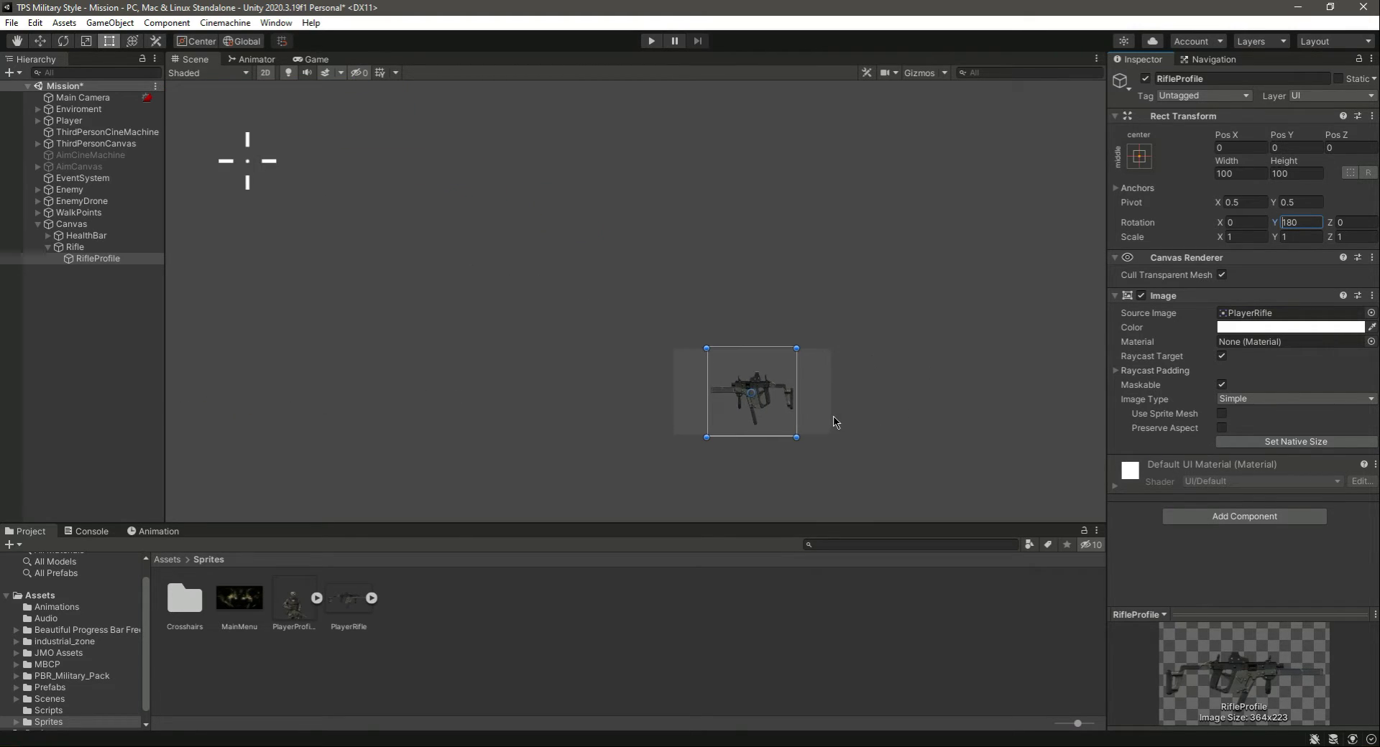
pyautogui.moveTo(796, 399); pyautogui.dragTo(829, 400)
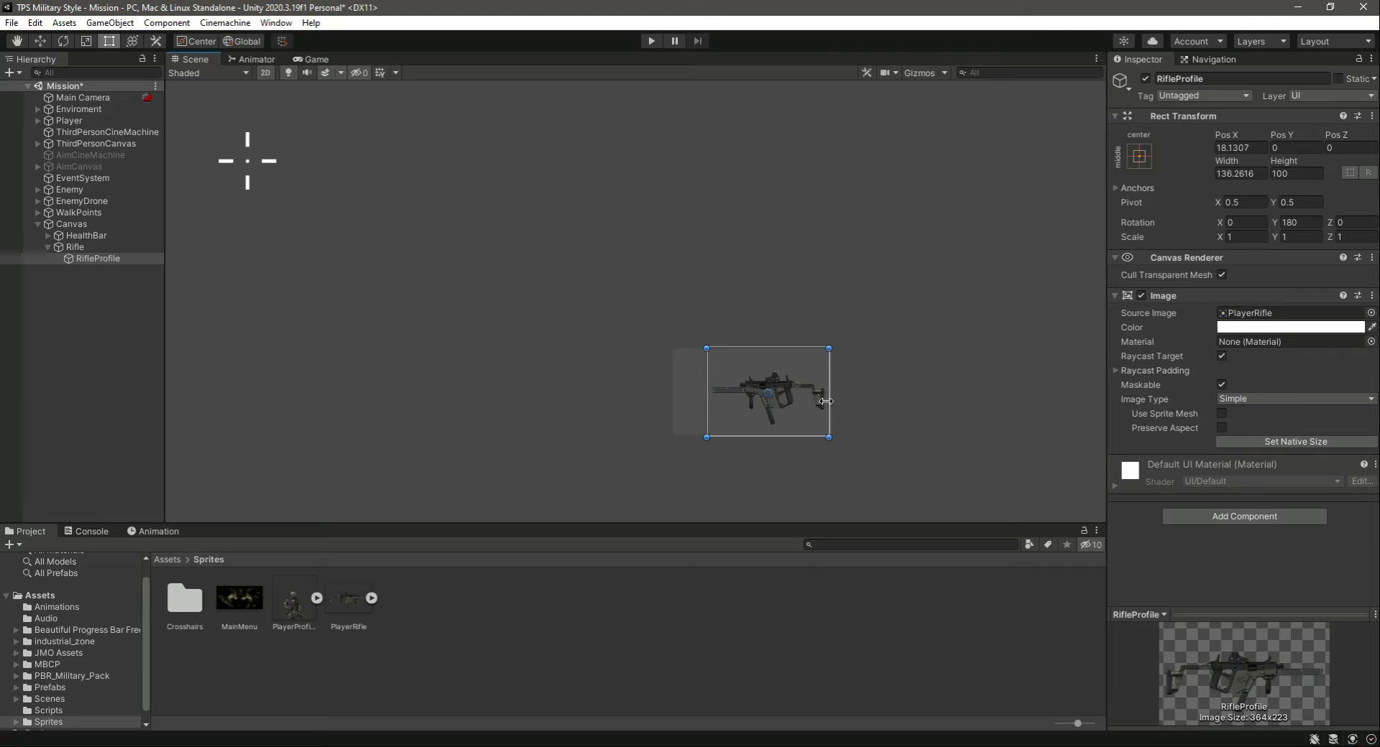
pyautogui.moveTo(708, 412); pyautogui.dragTo(670, 407)
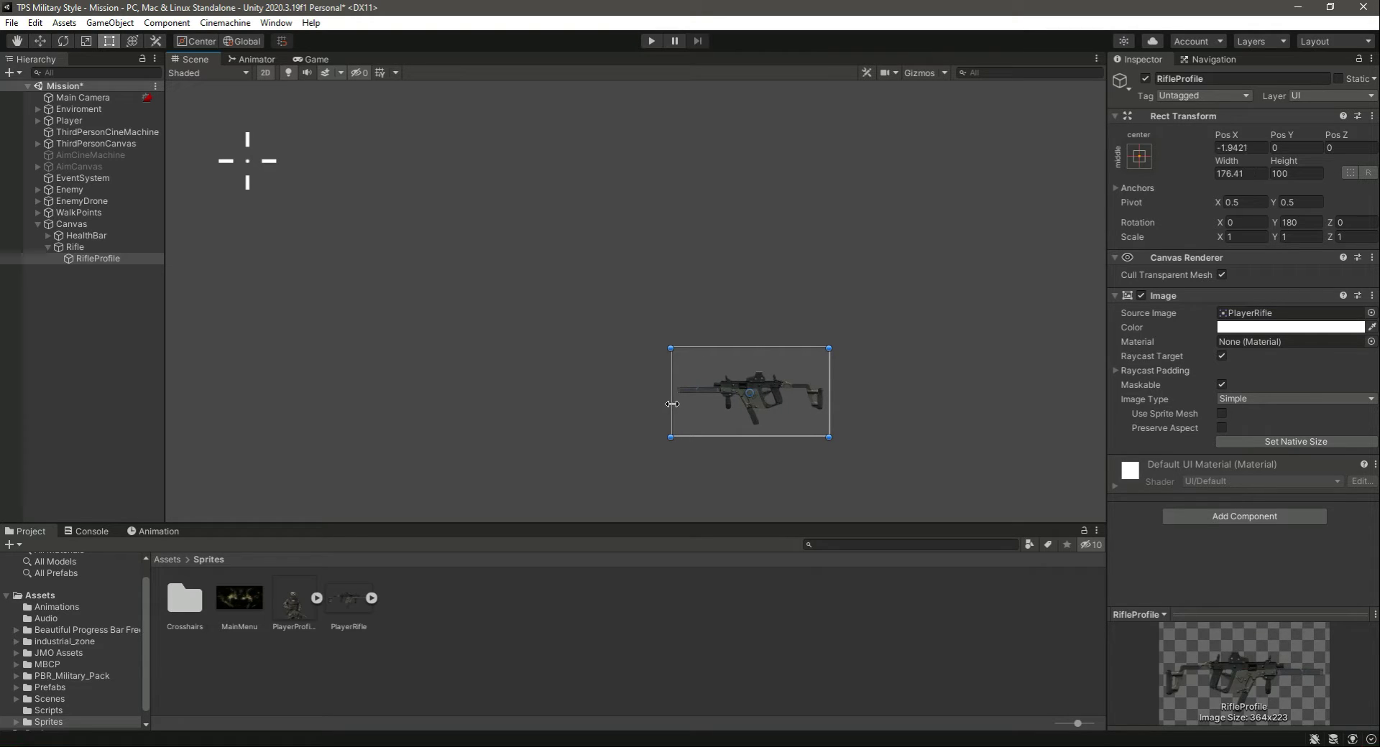
pyautogui.moveTo(769, 436); pyautogui.dragTo(770, 433)
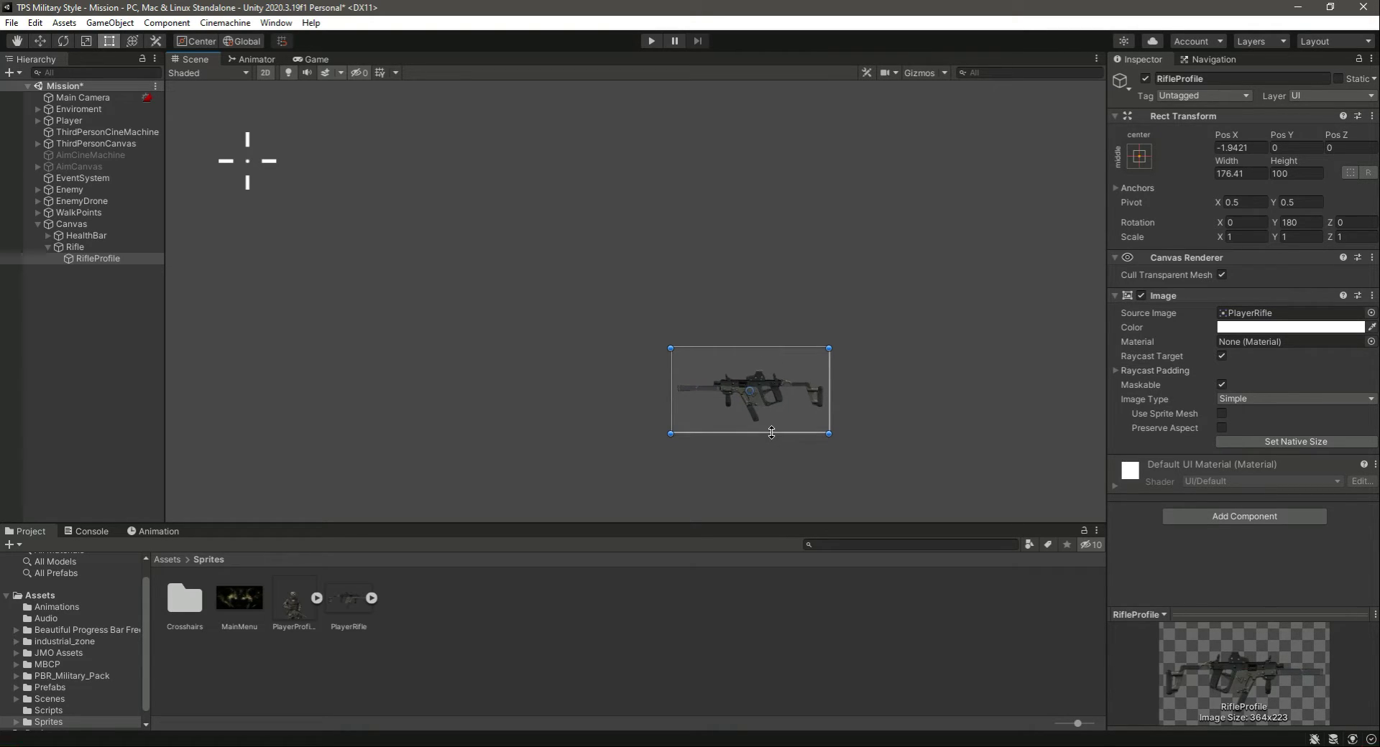
pyautogui.moveTo(768, 350); pyautogui.dragTo(768, 352)
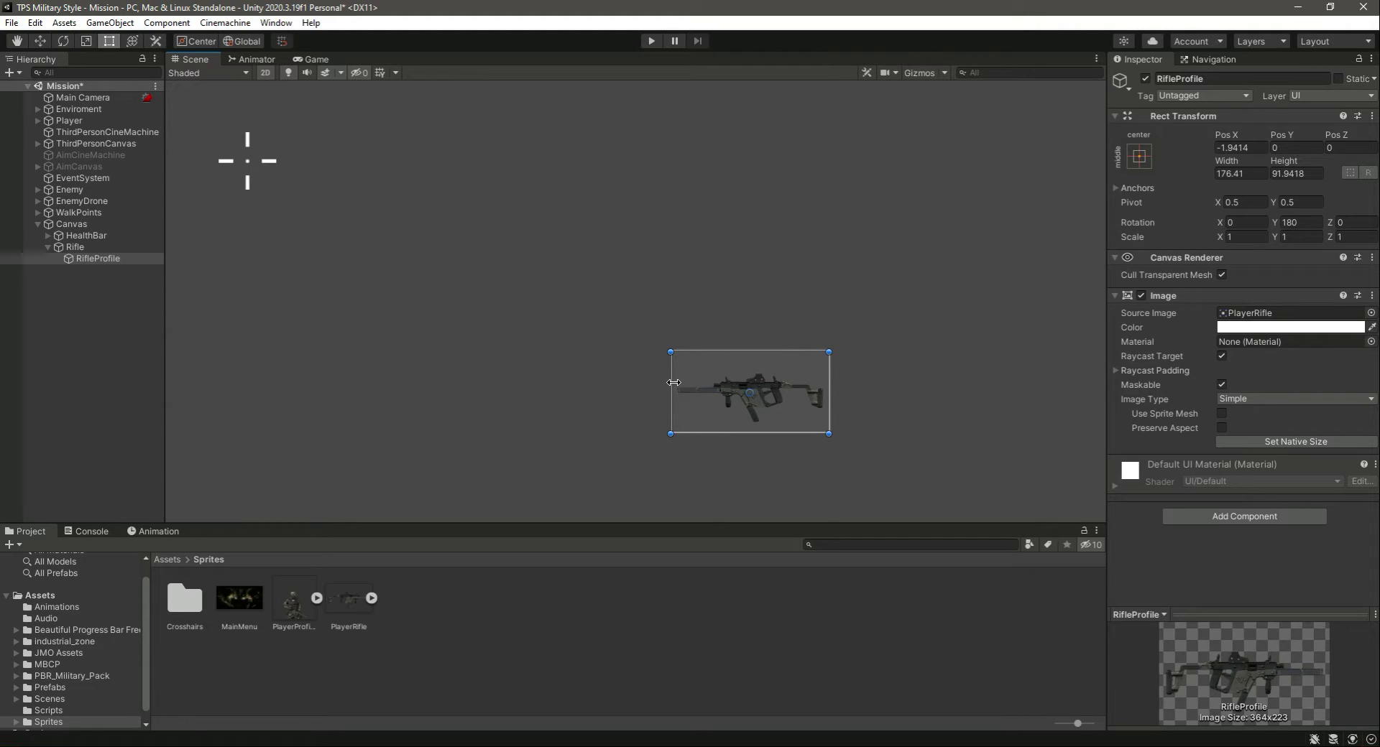
# Move the RifleProfile image up and slightly right to about X 2.9, Y 21.
pyautogui.click(40, 41)
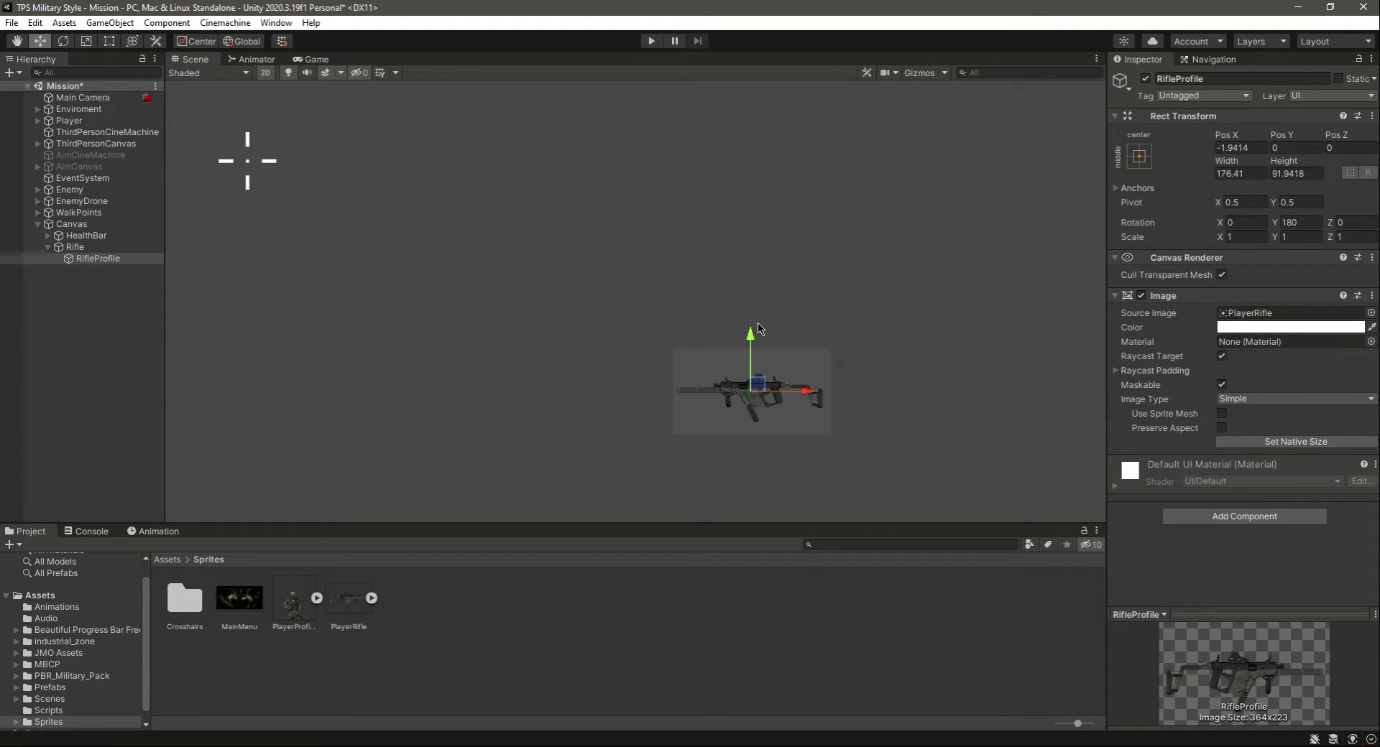
pyautogui.moveTo(750, 339); pyautogui.dragTo(749, 320)
pyautogui.moveTo(805, 375); pyautogui.dragTo(811, 377)
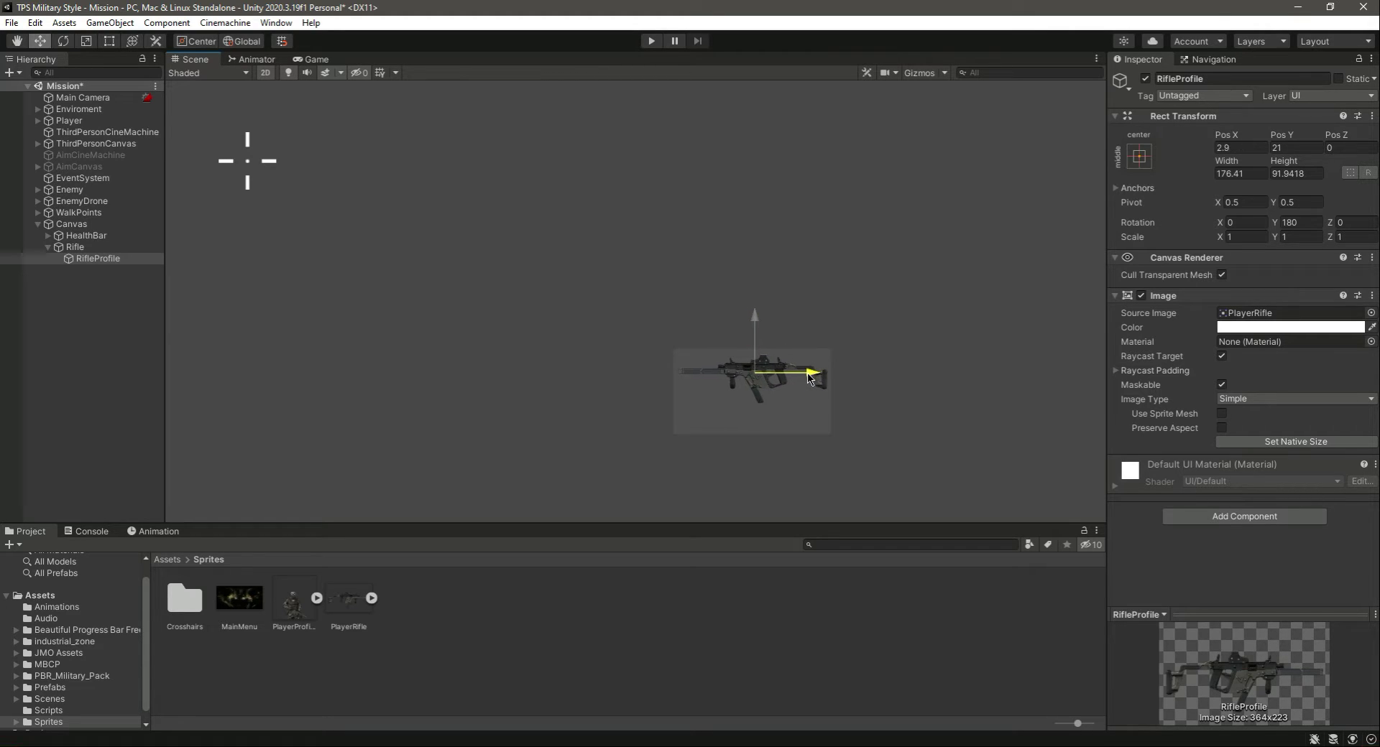
# Try to shorten the RifleProfile image from its top edge to a height of about 75.
pyautogui.press('t')
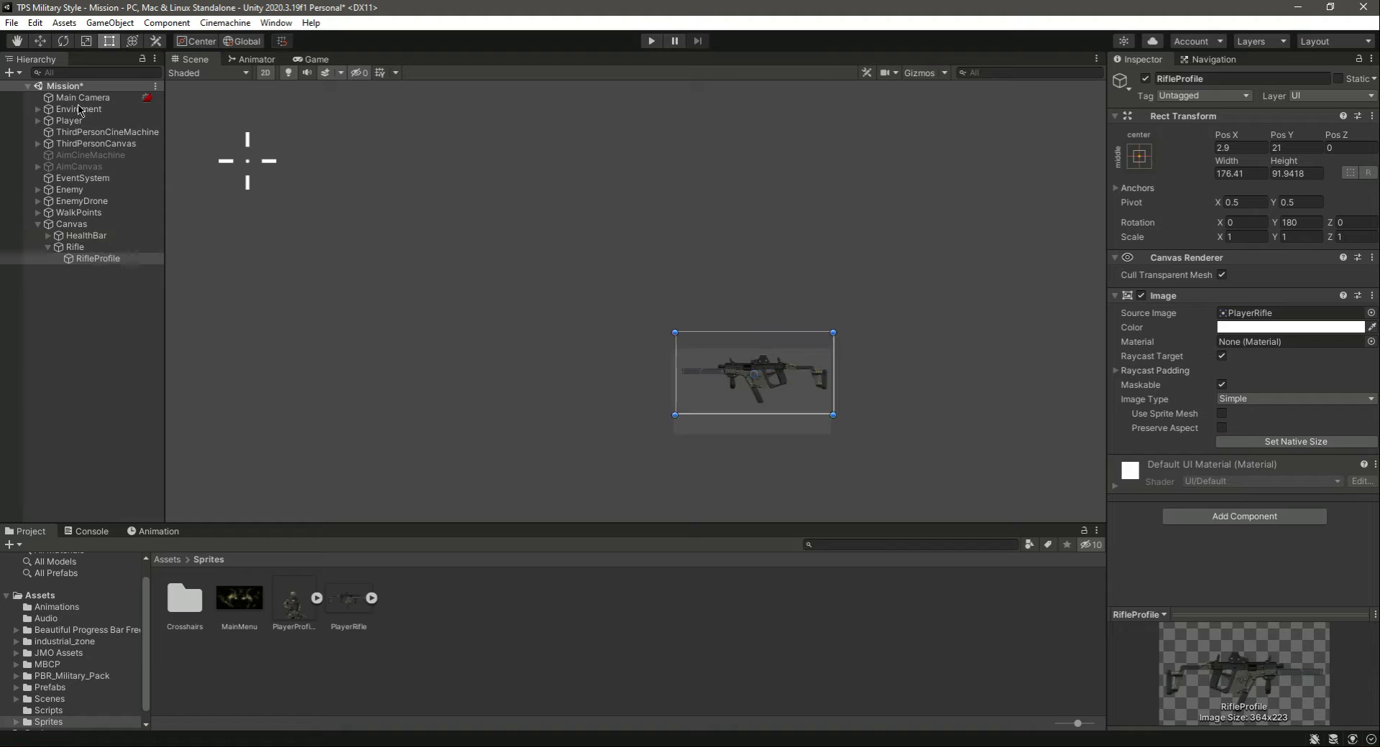
pyautogui.moveTo(782, 335); pyautogui.dragTo(782, 349)
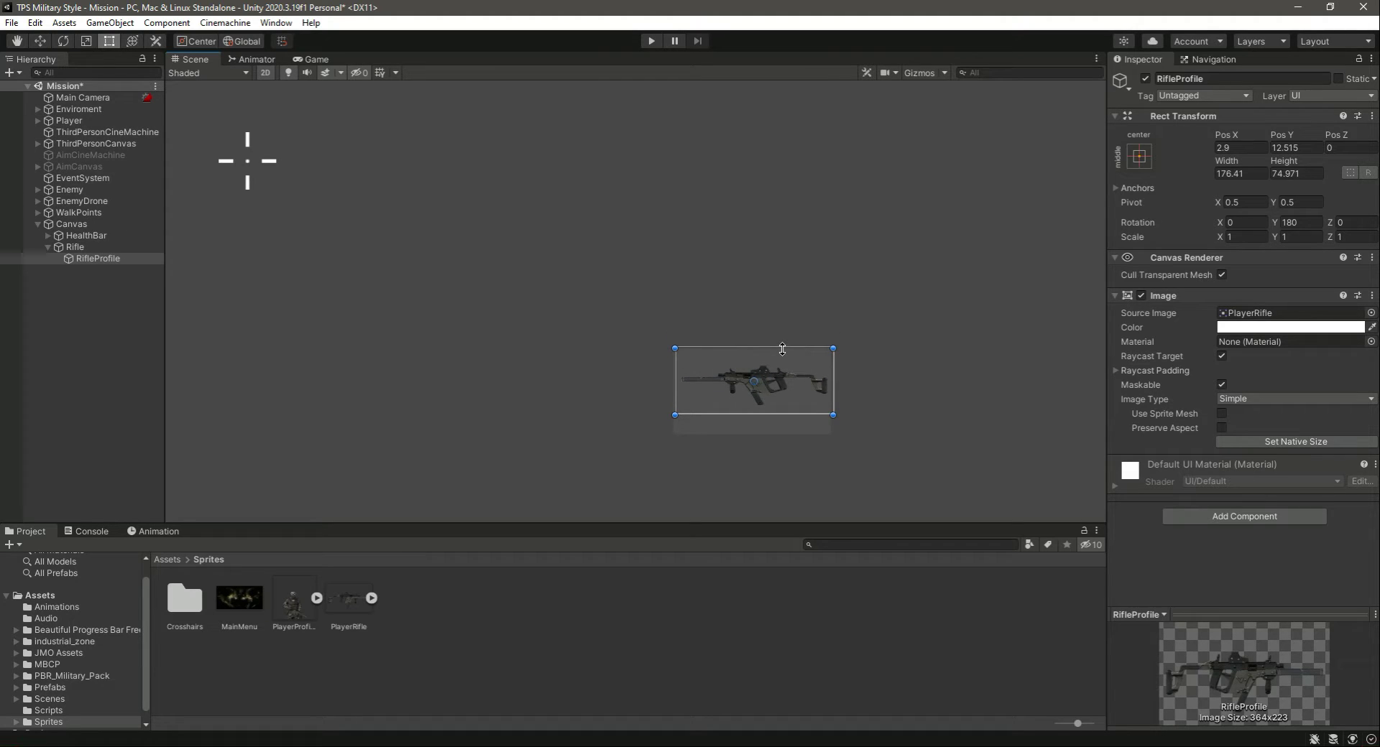
pyautogui.hotkey('ctrl', 'z')
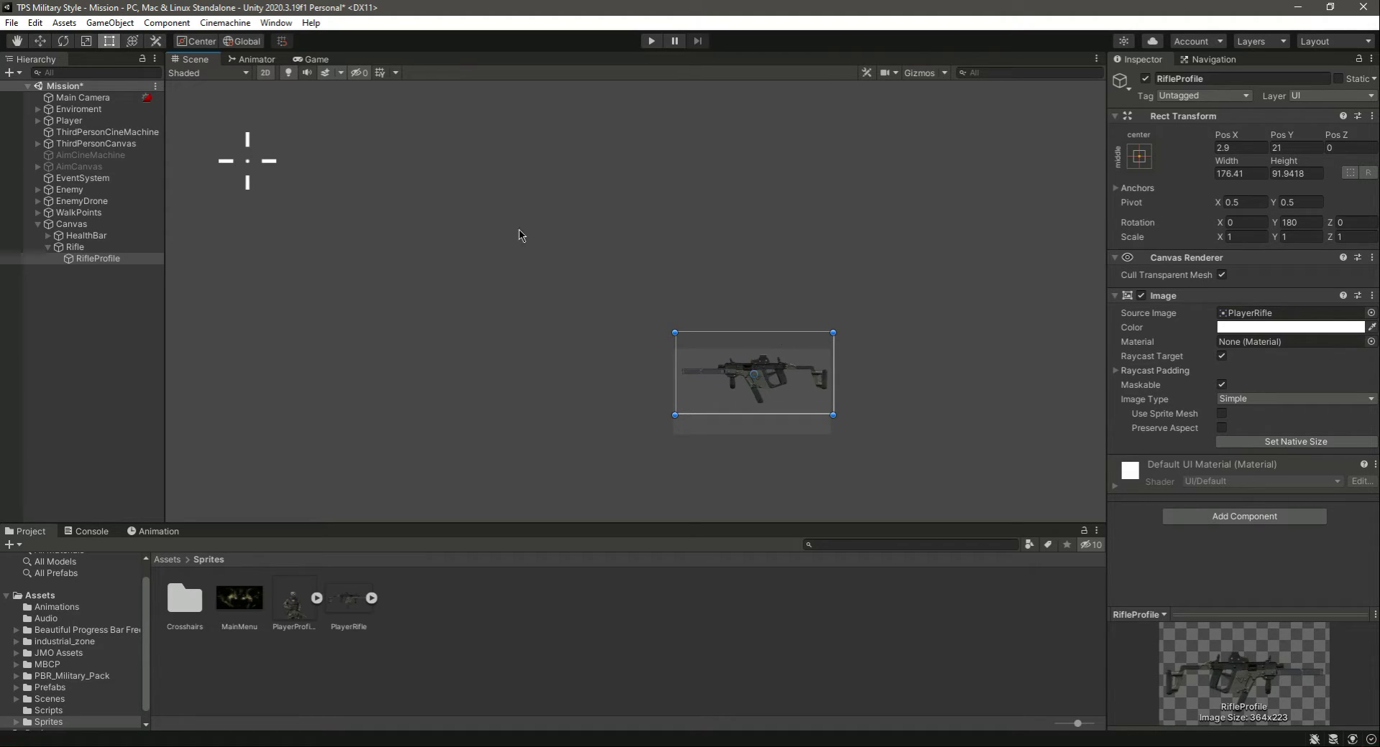
# Save the Mission scene and preview the rifle display in the Game view.
pyautogui.click(21, 356)
pyautogui.hotkey('ctrl', 's')
pyautogui.click(308, 60)
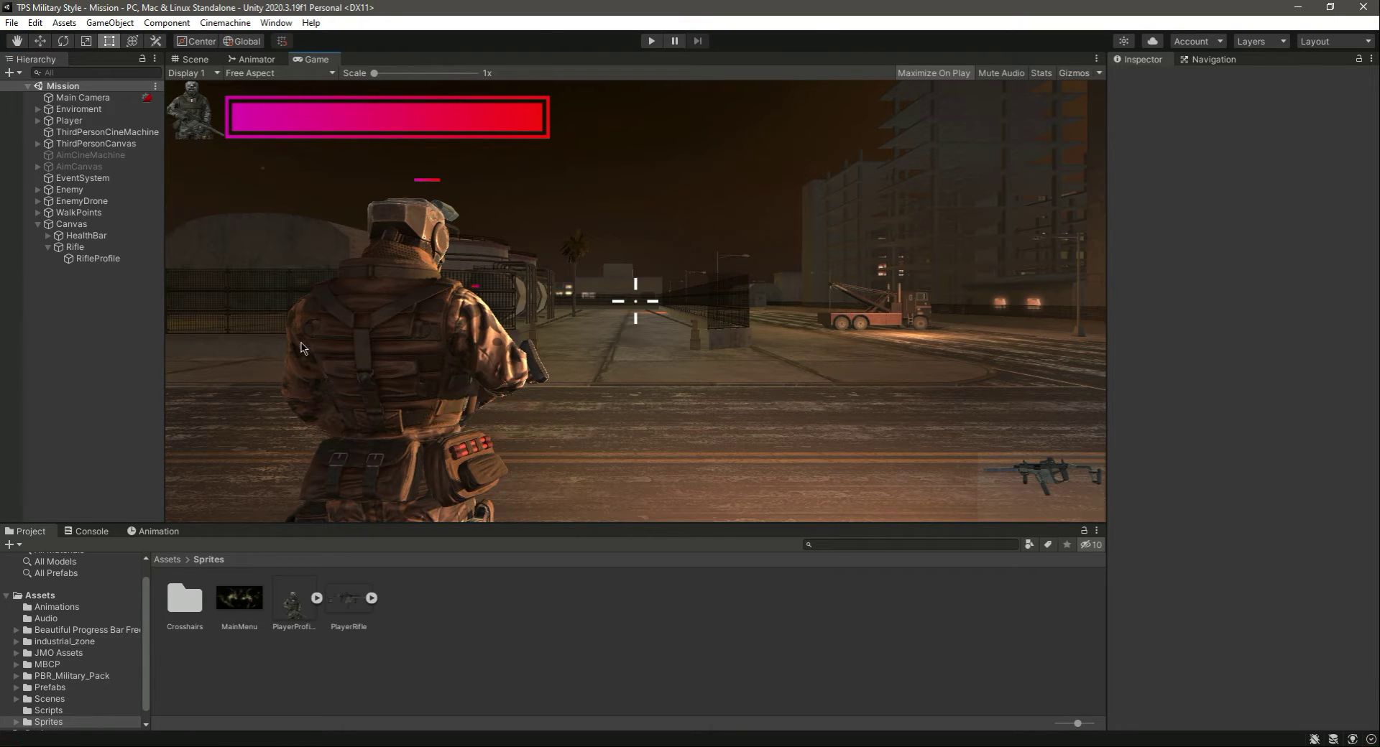
pyautogui.click(83, 249)
pyautogui.click(107, 295)
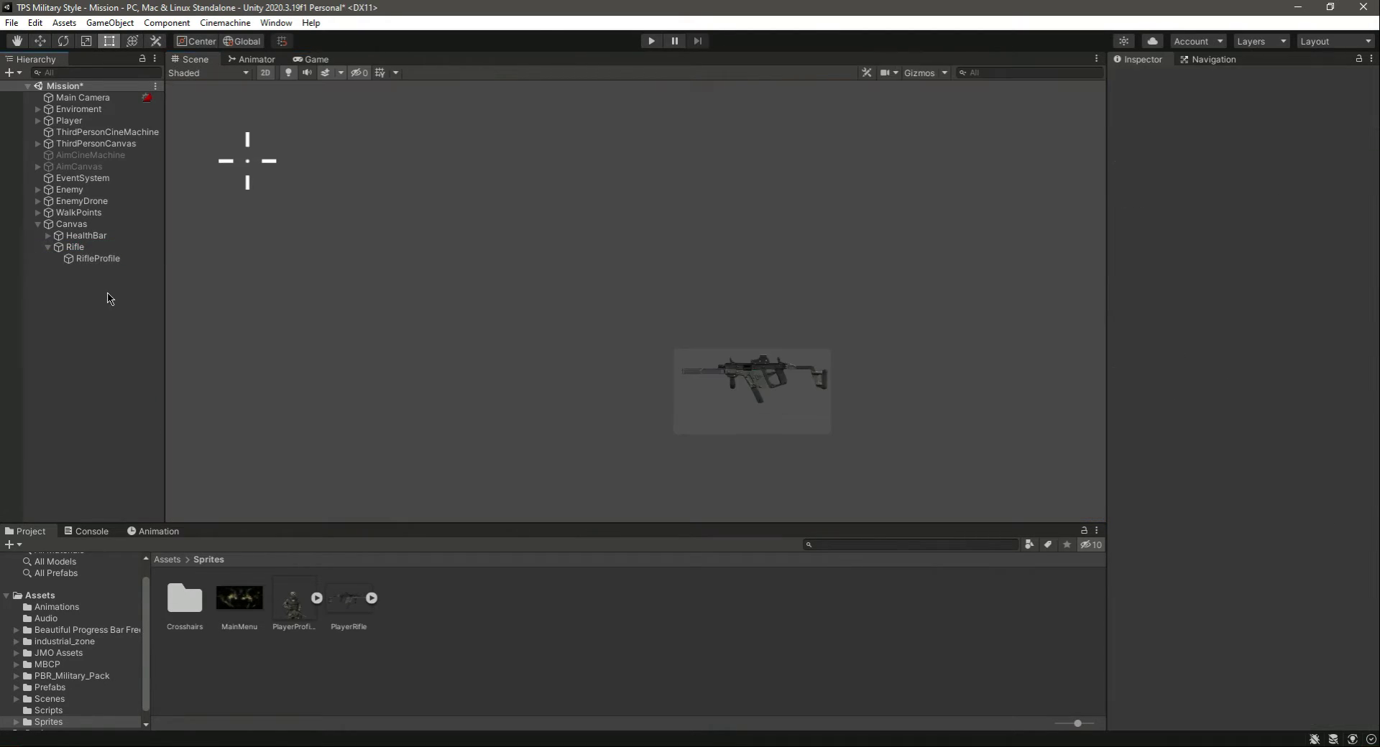
# Add a UI Text object under Rifle and name it AmmoText.
pyautogui.click(87, 249)
pyautogui.rightClick(74, 249)
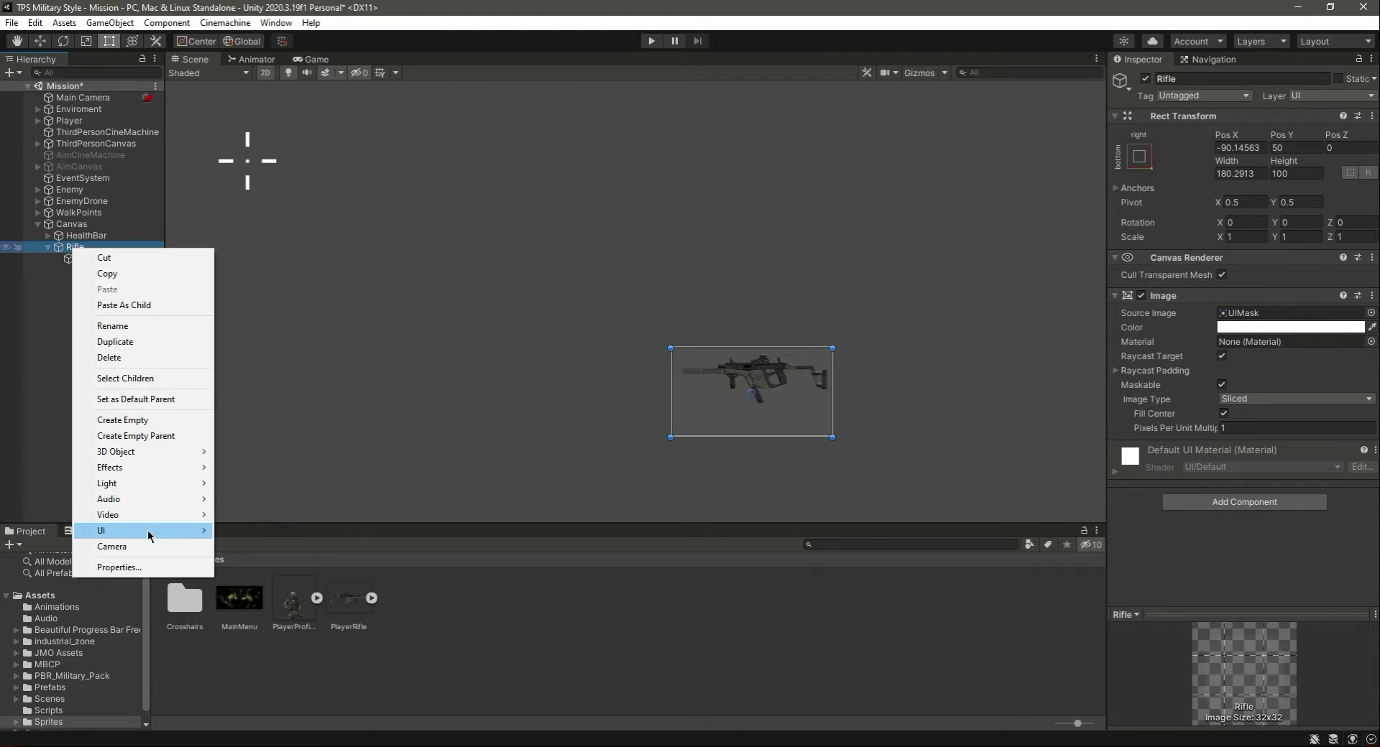
pyautogui.moveTo(150, 536)
pyautogui.click(259, 281)
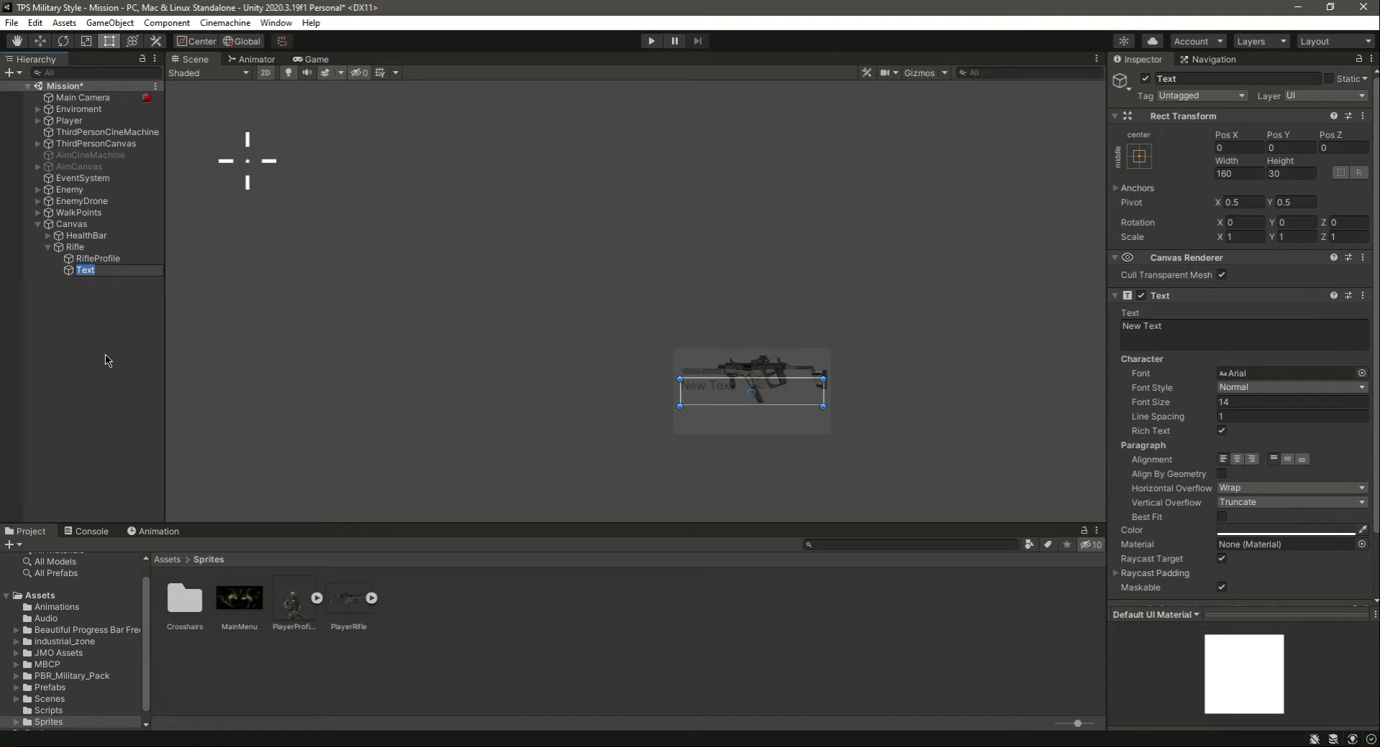
pyautogui.write('AmmoText')
pyautogui.press('Return')
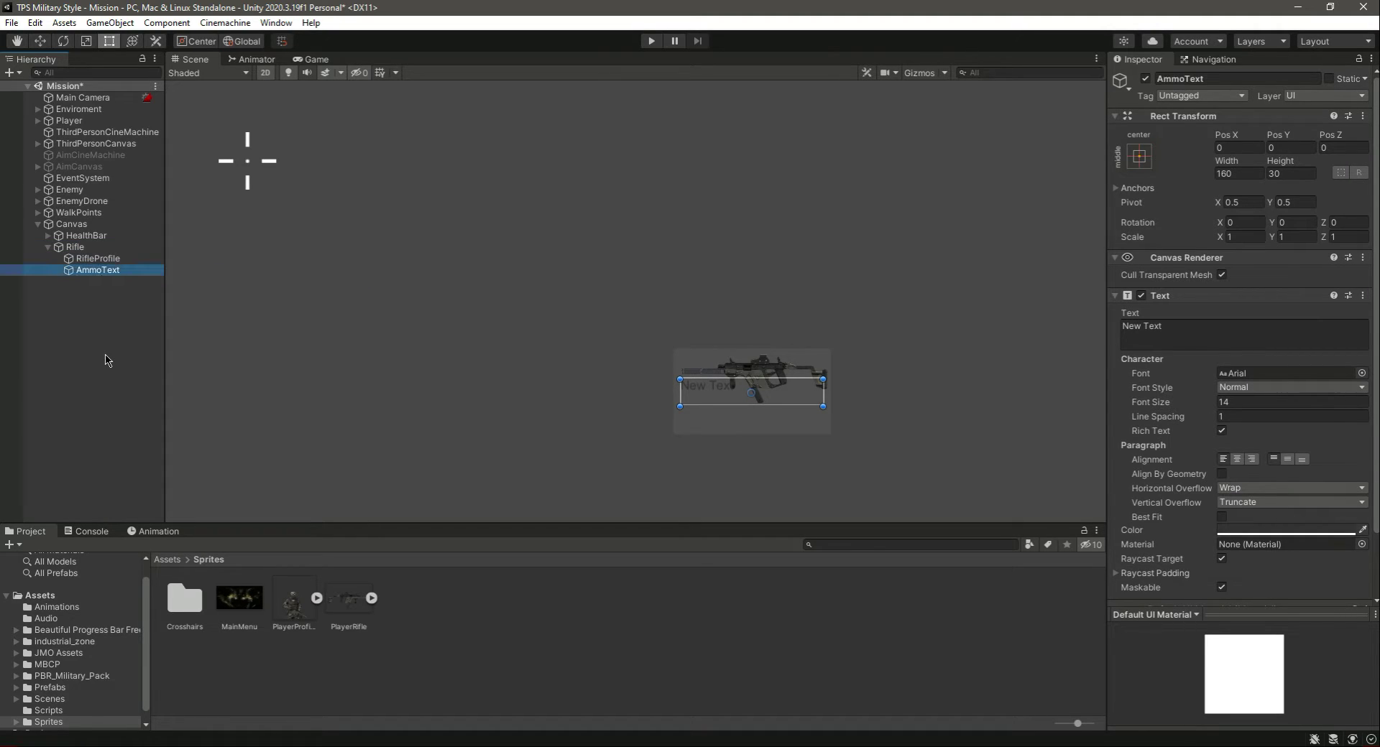
# Set AmmoText's text to "Ammo. 20" and move it down to about Y -15.3.
pyautogui.click(1223, 324)
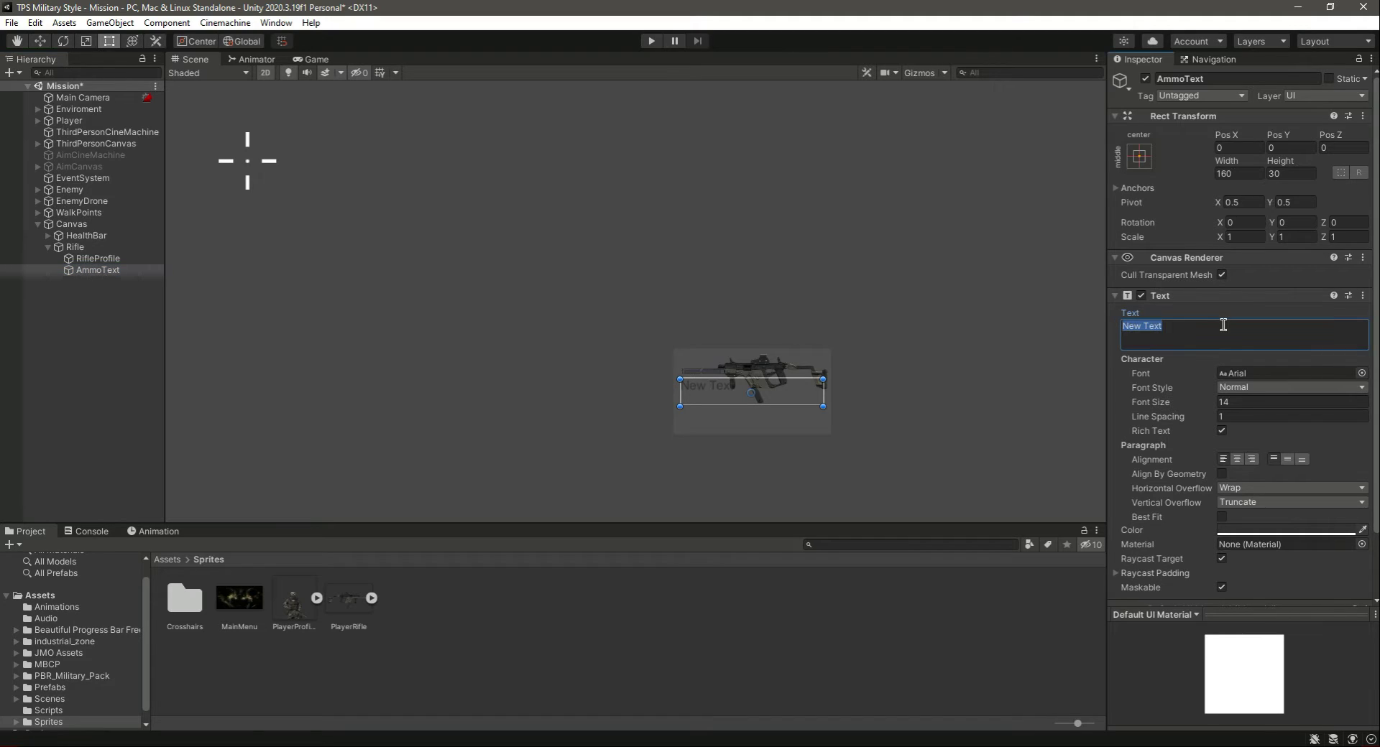
pyautogui.write('Ammo. 20')
pyautogui.click(123, 294)
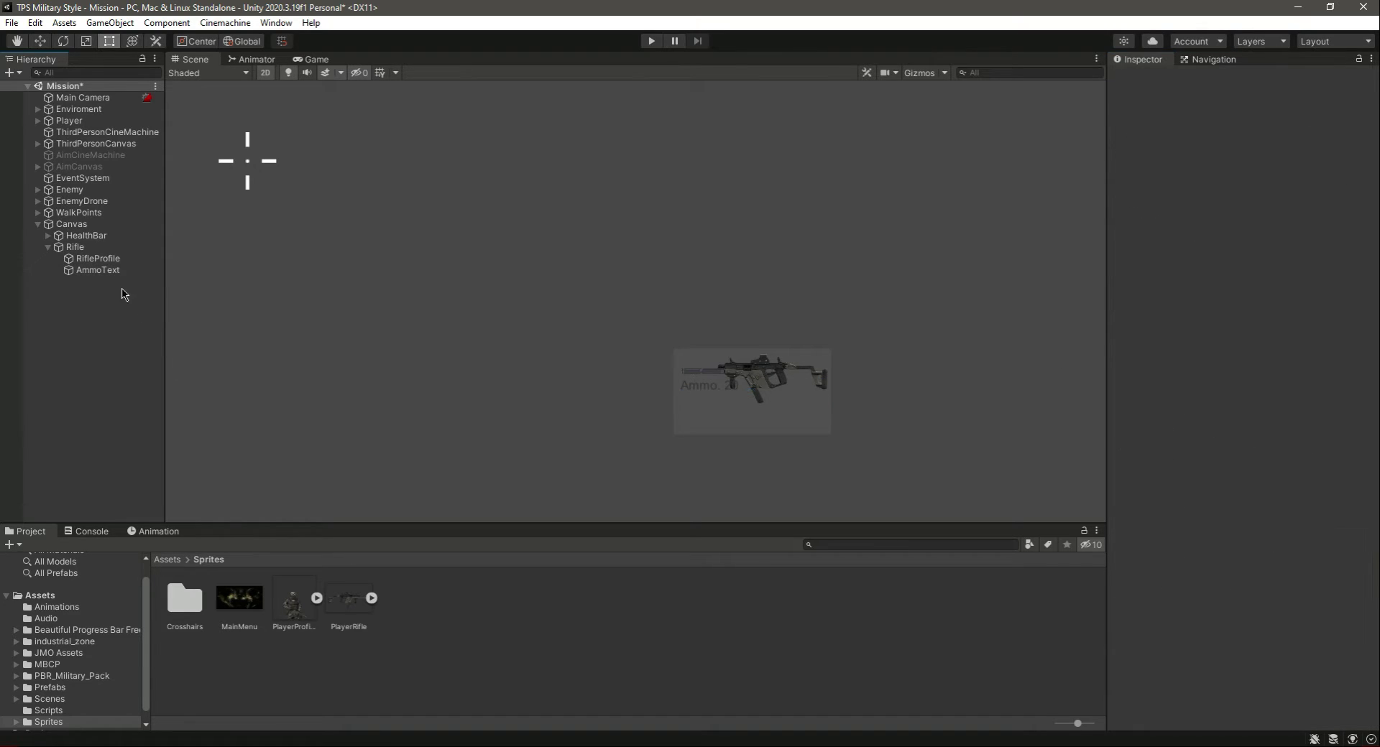
pyautogui.click(97, 271)
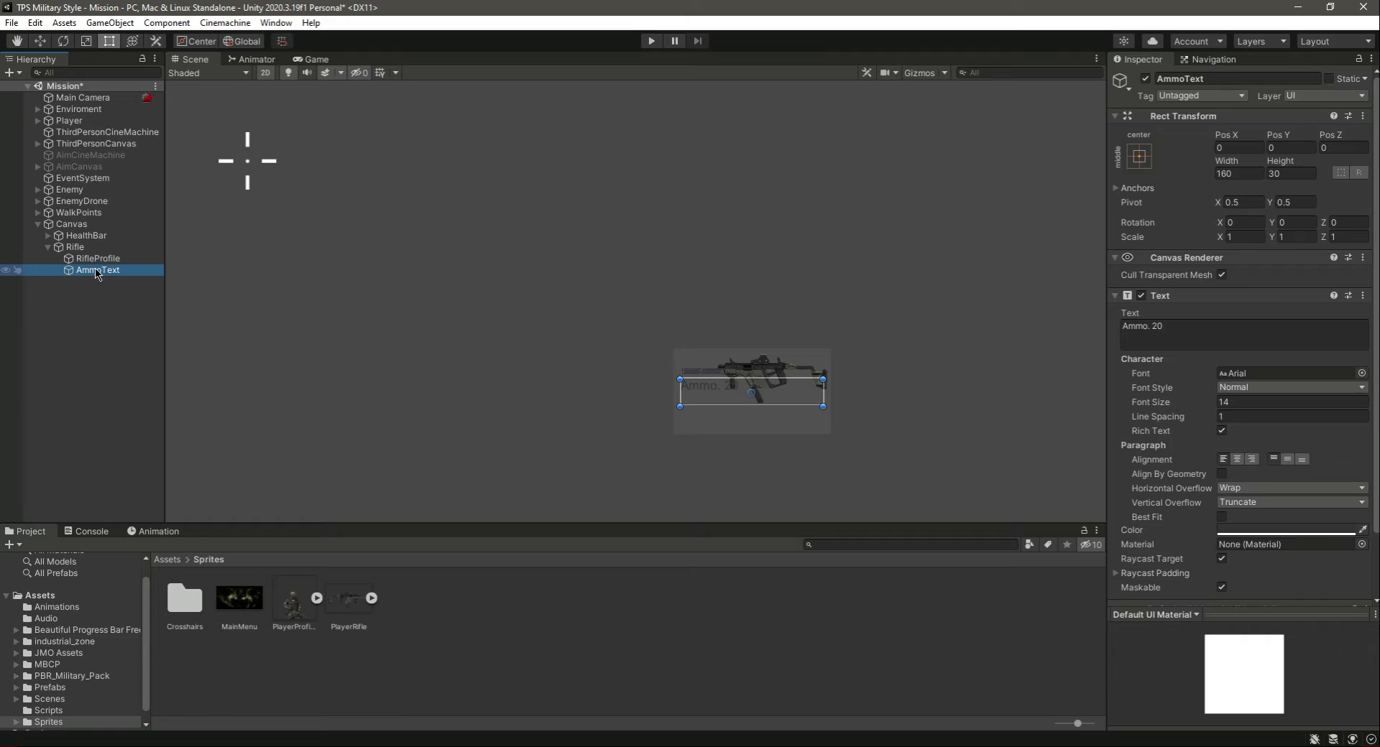
pyautogui.click(40, 41)
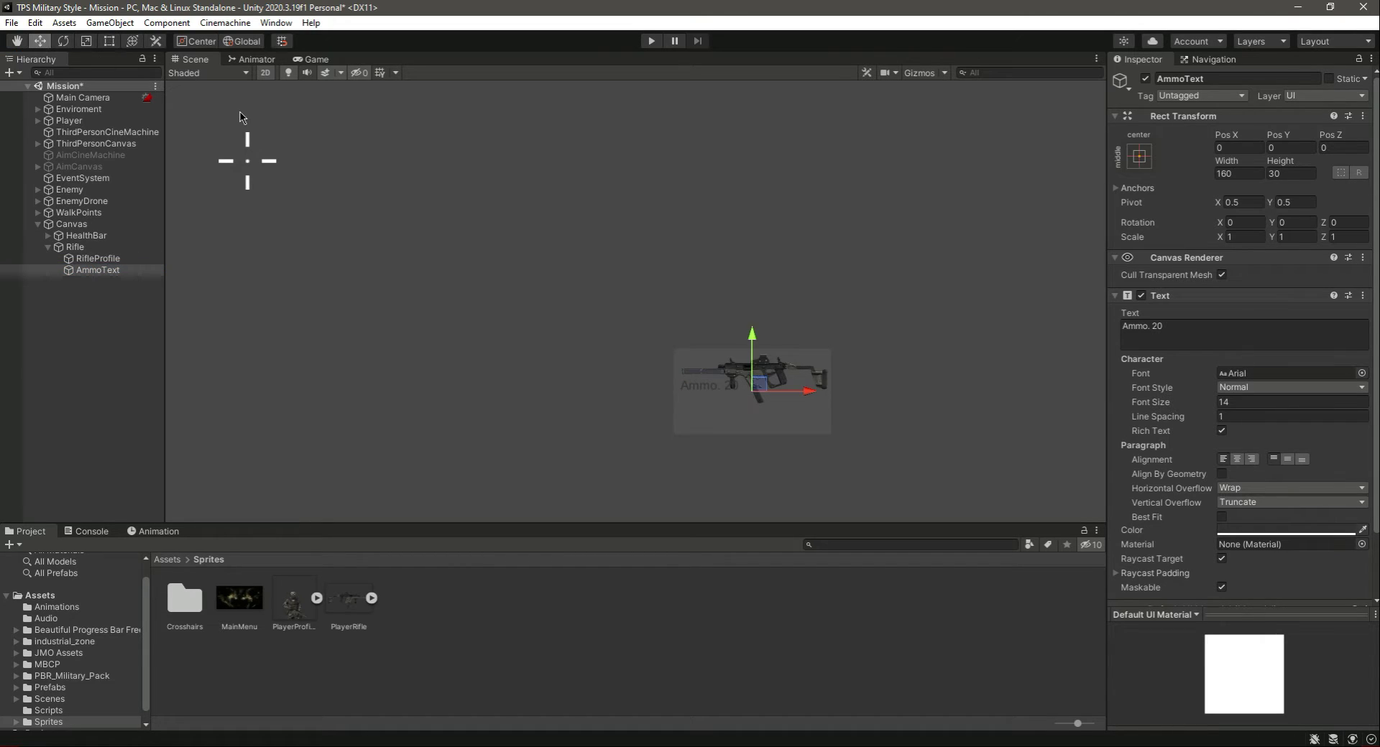
pyautogui.moveTo(752, 338); pyautogui.dragTo(753, 352)
# Duplicate AmmoText and rename the copy as MagText.
pyautogui.click(94, 271)
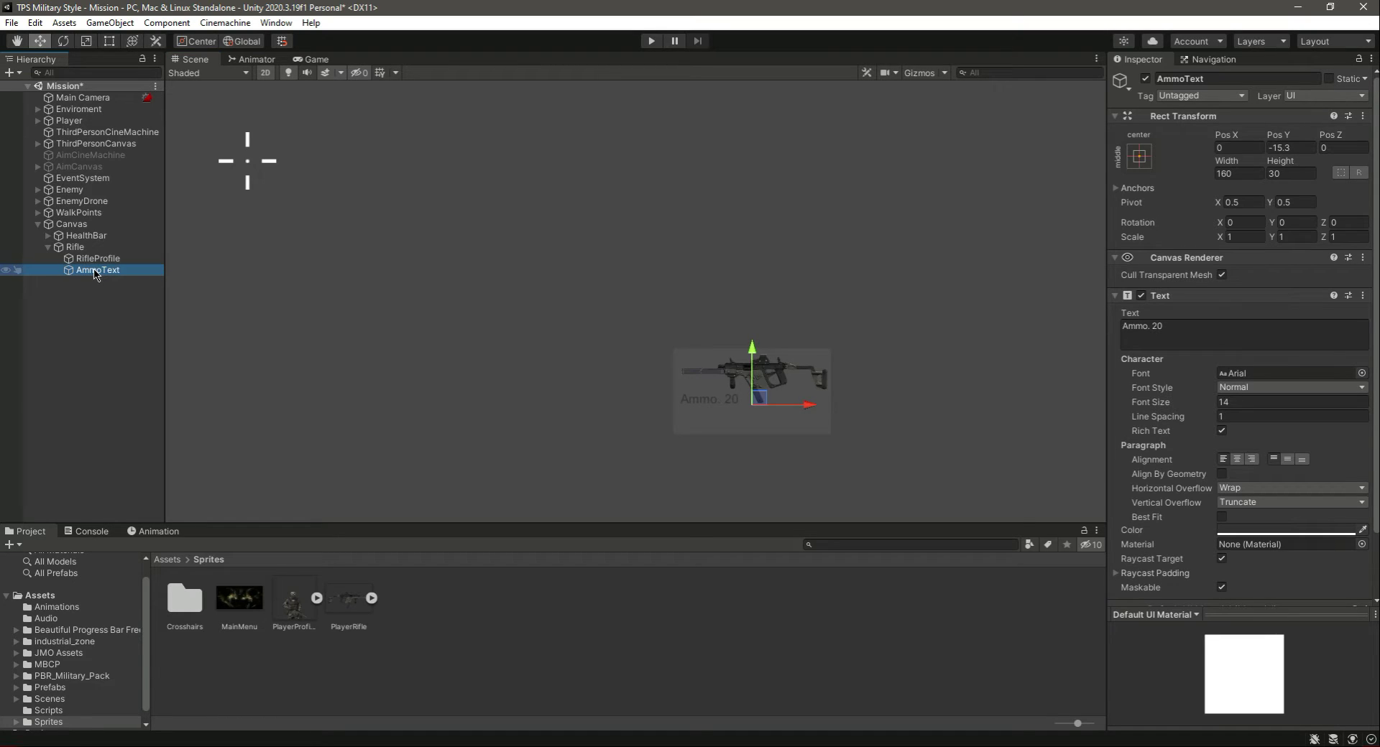
pyautogui.hotkey('ctrl', 'd')
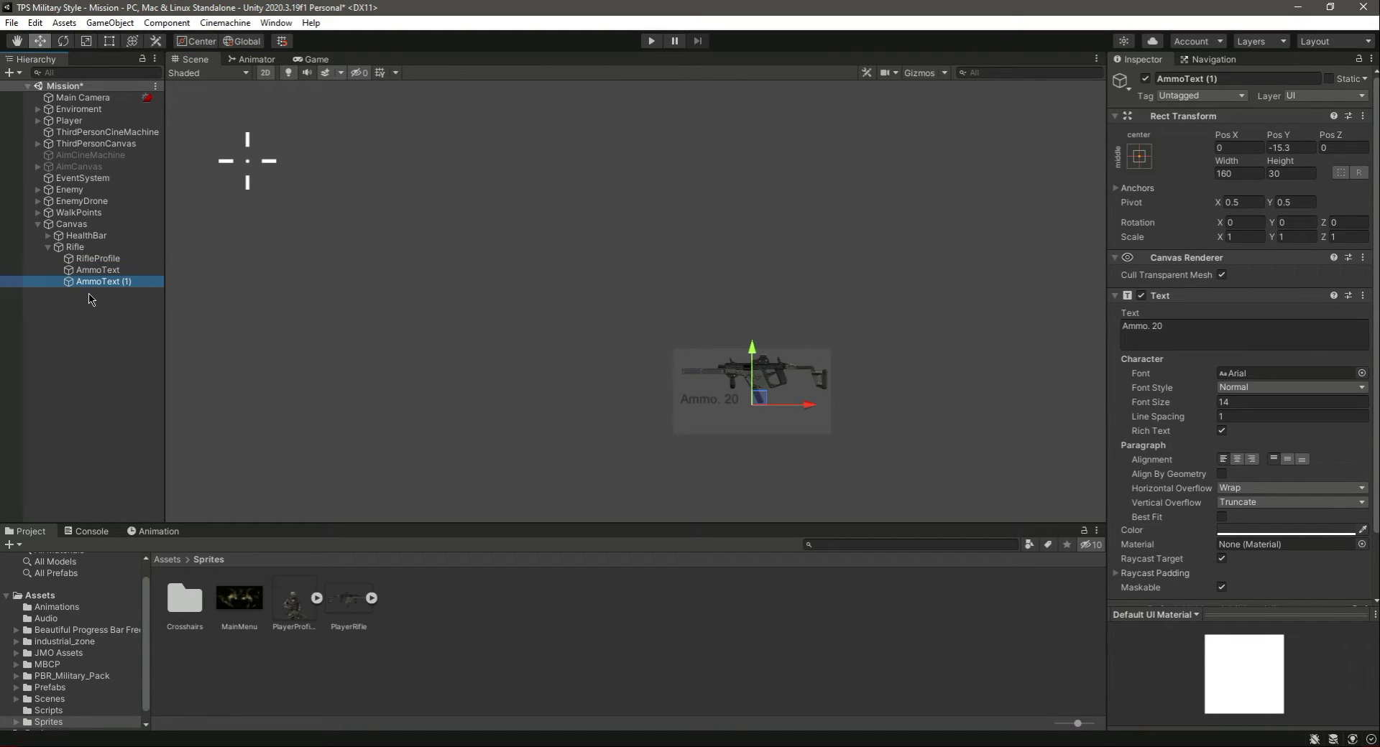
pyautogui.click(113, 284)
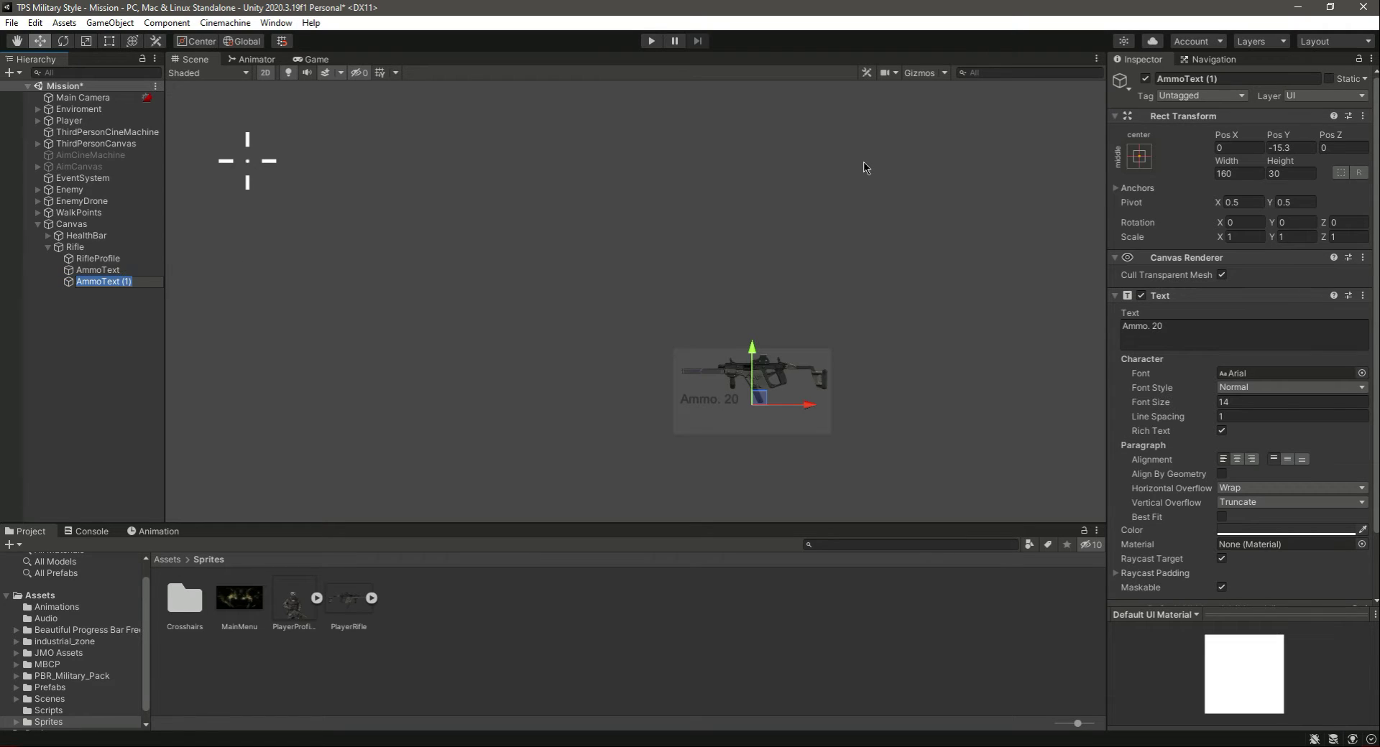
pyautogui.press('BackSpace')
pyautogui.write('MagText')
pyautogui.press('Return')
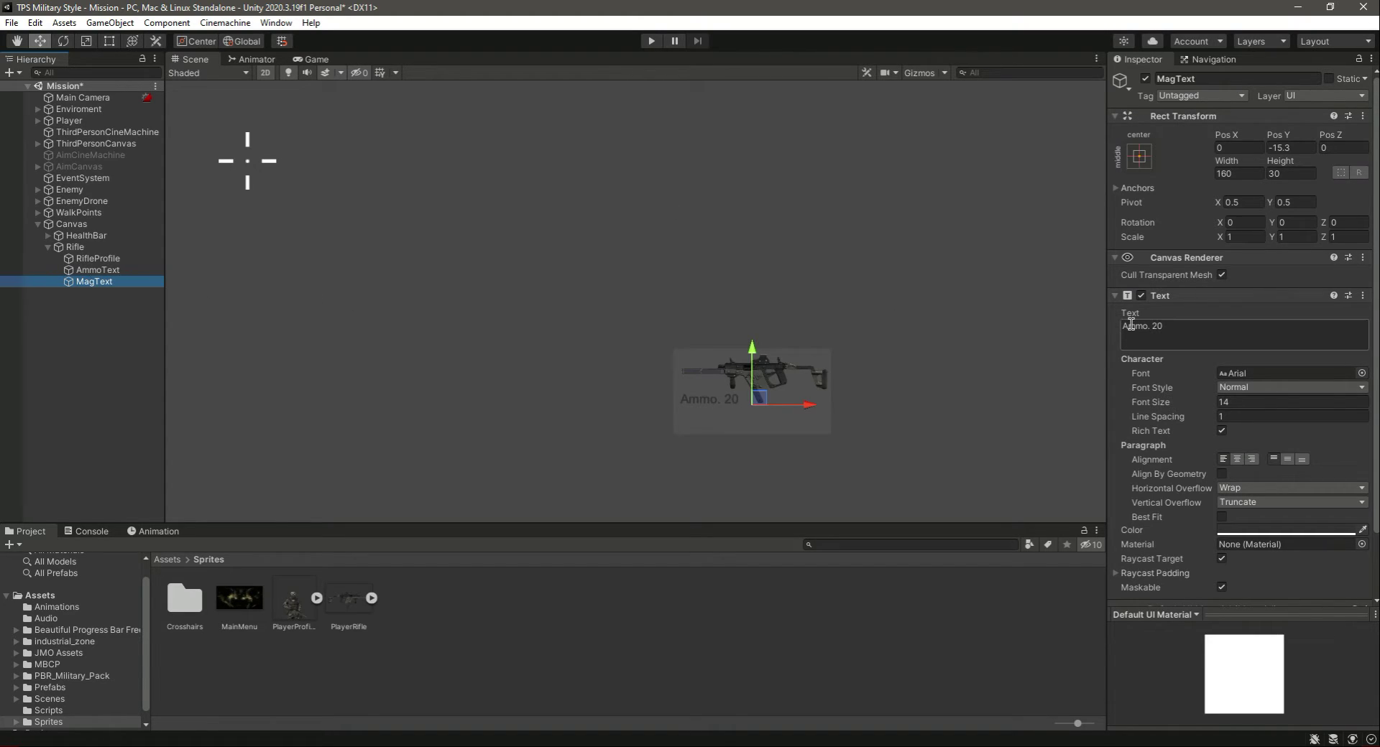
# Set MagText's text to "Magazines . 15" and move it below the ammo line to about Y -34.6.
pyautogui.click(1172, 325)
pyautogui.write('Magazines: 15')
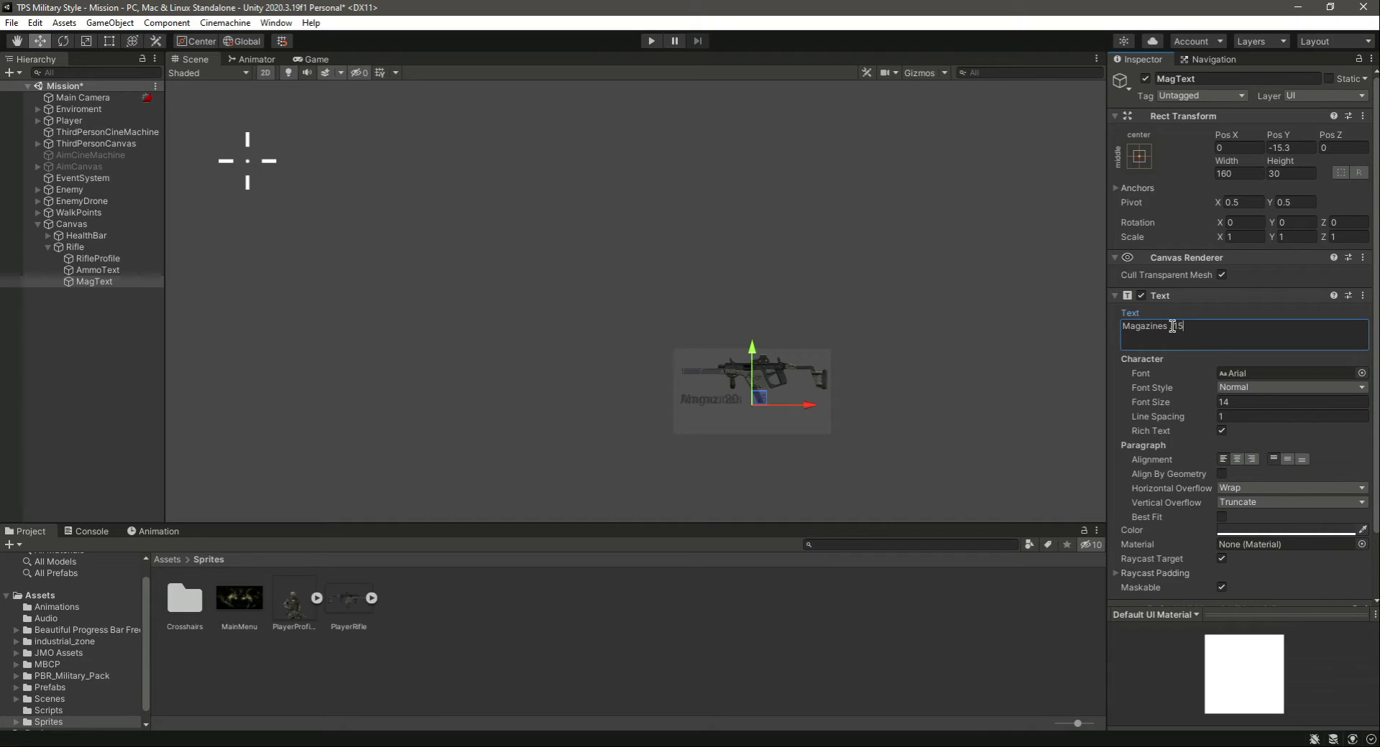
pyautogui.doubleClick(1179, 326)
pyautogui.click(16, 281)
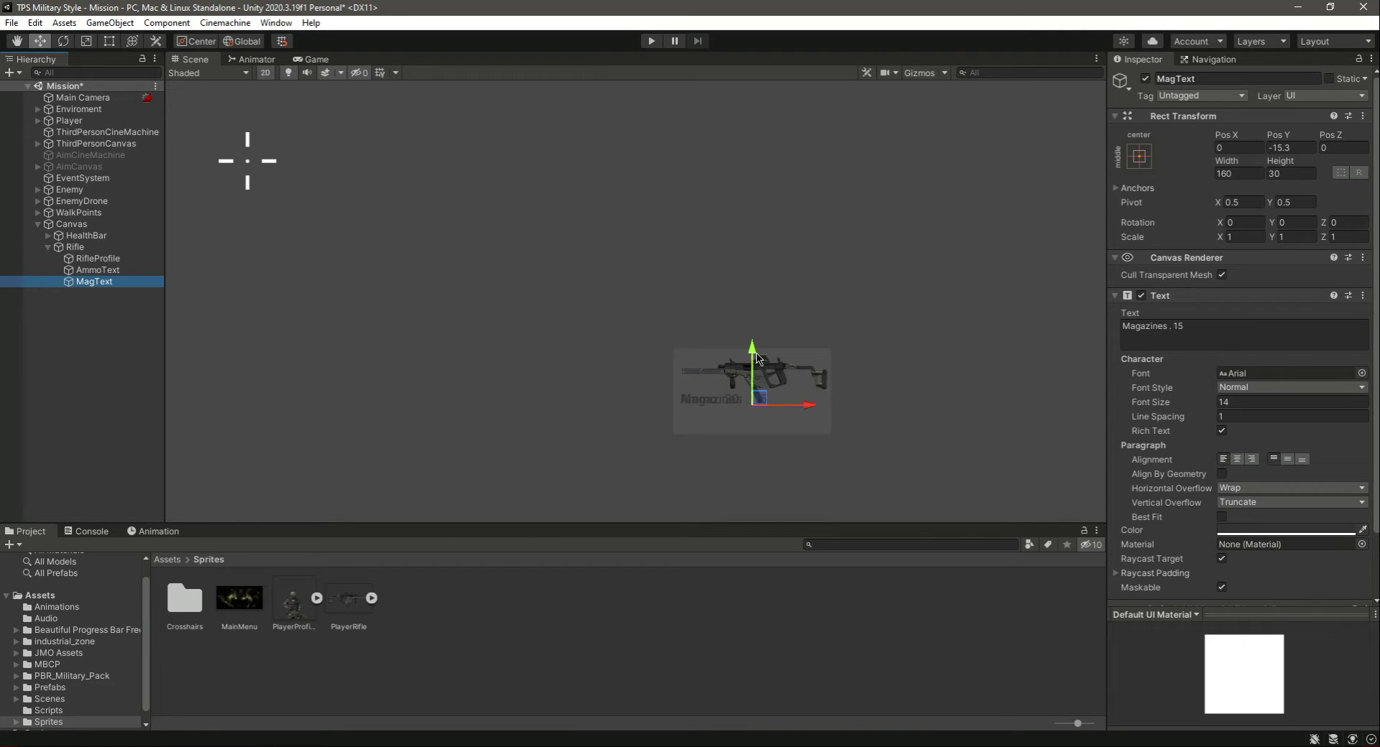
pyautogui.moveTo(757, 360); pyautogui.dragTo(758, 379)
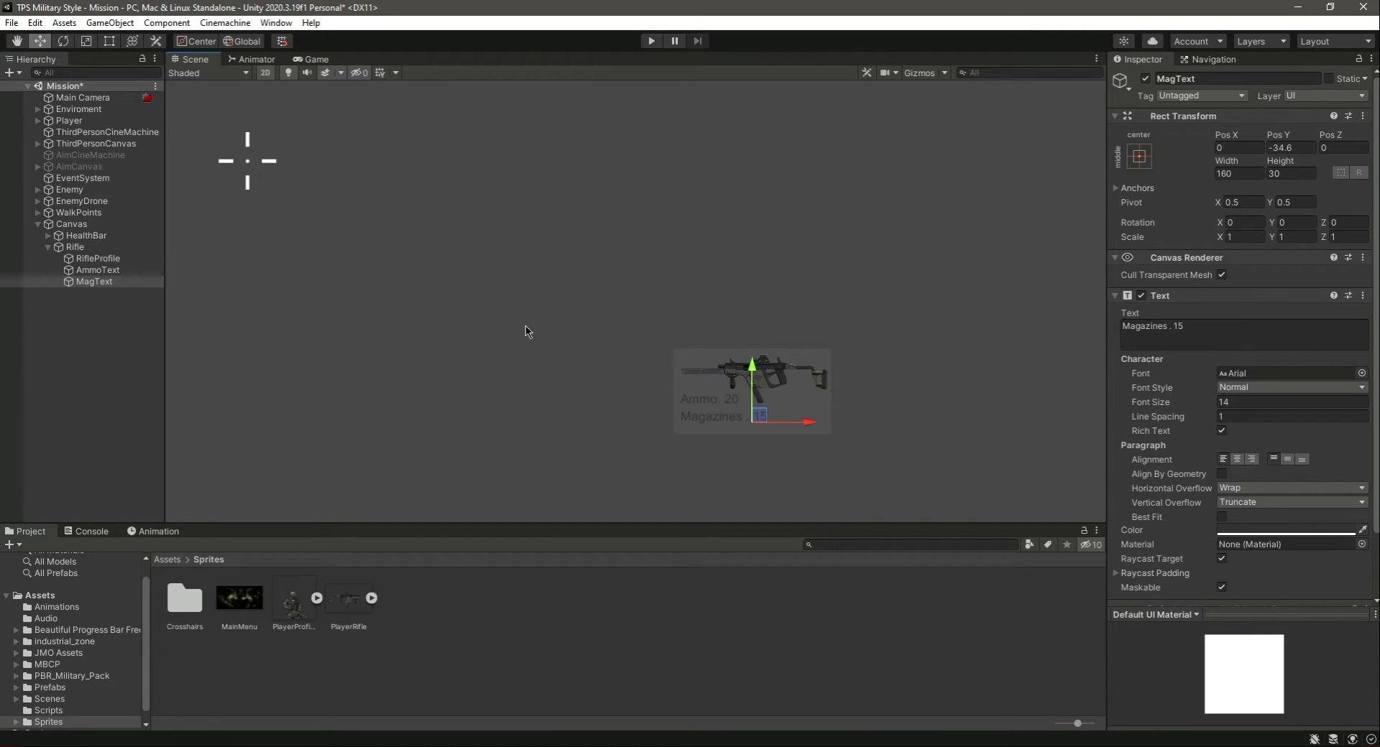
# Shrink the MagText box to about 122 by 23 and the AmmoText box to about 85 by 19.
pyautogui.press('t')
pyautogui.moveTo(824, 425); pyautogui.dragTo(764, 432)
pyautogui.click(123, 272)
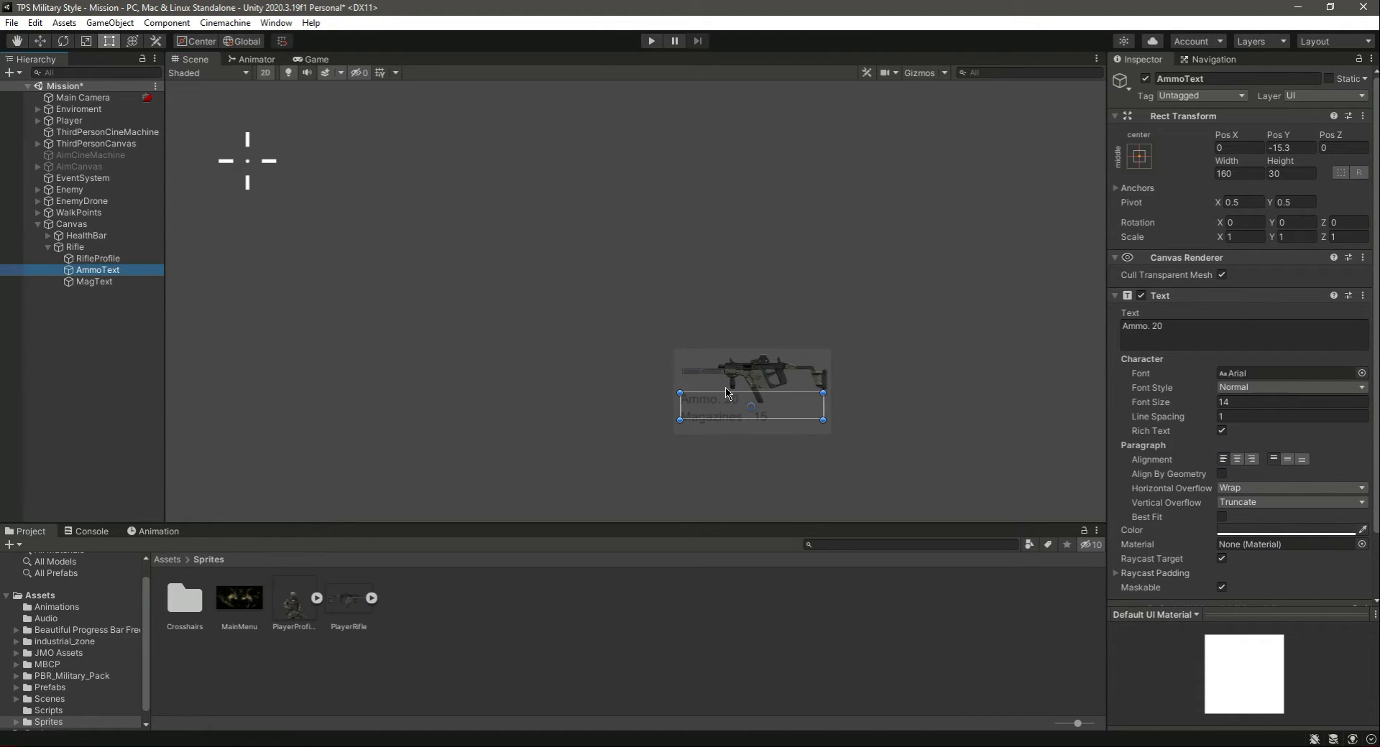
pyautogui.moveTo(757, 418)
pyautogui.mouseDown()
pyautogui.moveTo(780, 402)
pyautogui.moveTo(758, 403)
pyautogui.mouseUp()
# Move MagText slightly further down to widen the gap below AmmoText.
pyautogui.click(89, 281)
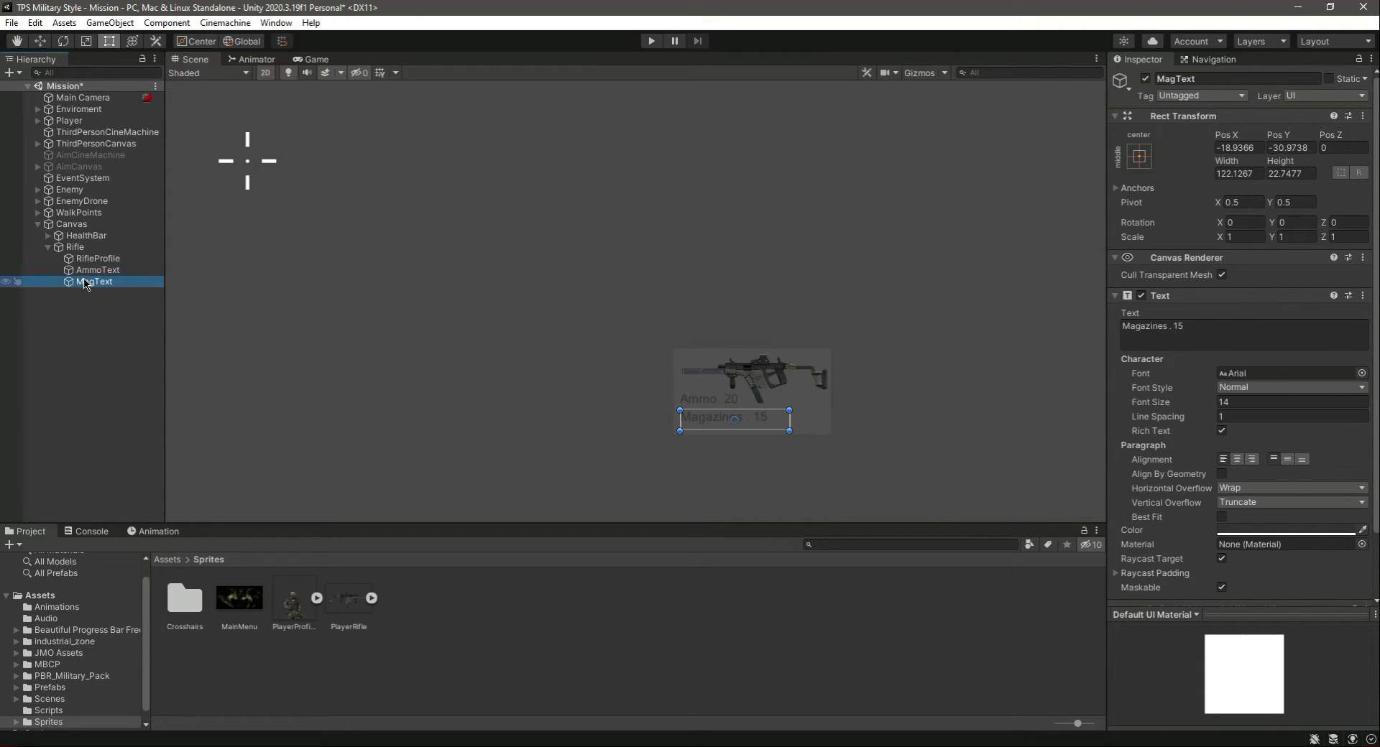
pyautogui.press('w')
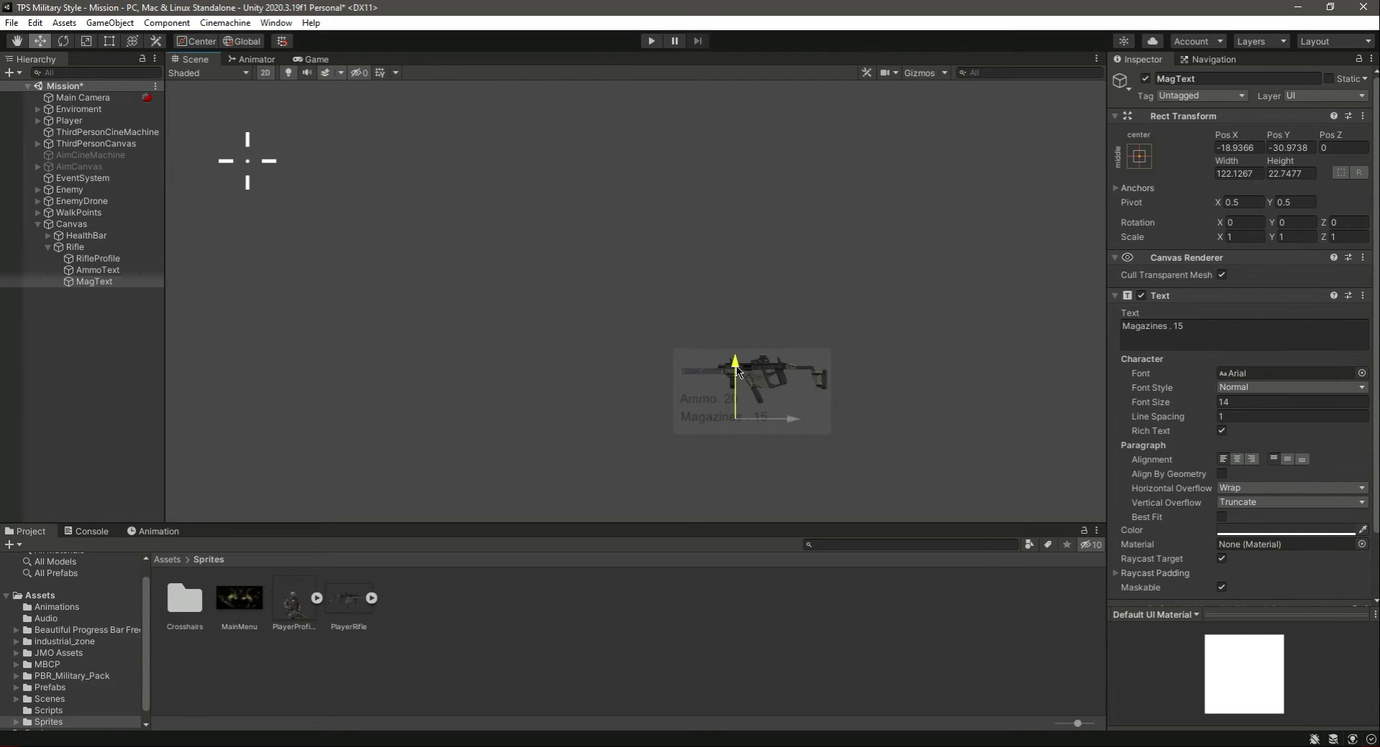
pyautogui.moveTo(736, 369); pyautogui.dragTo(738, 375)
# Set the font size to 15 and the font style to Bold for both AmmoText and MagText.
pyautogui.click(97, 269)
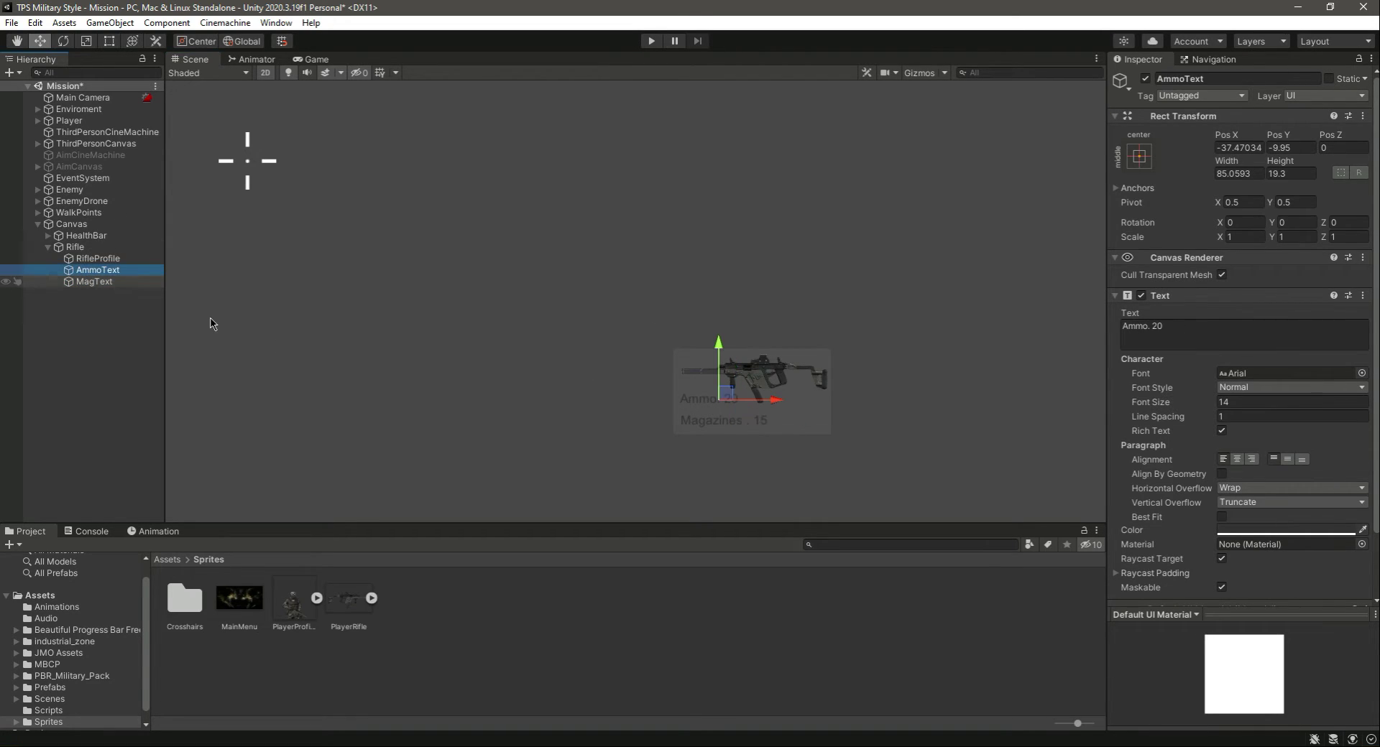
pyautogui.keyDown('ctrl'); pyautogui.click(136, 281); pyautogui.keyUp('ctrl')
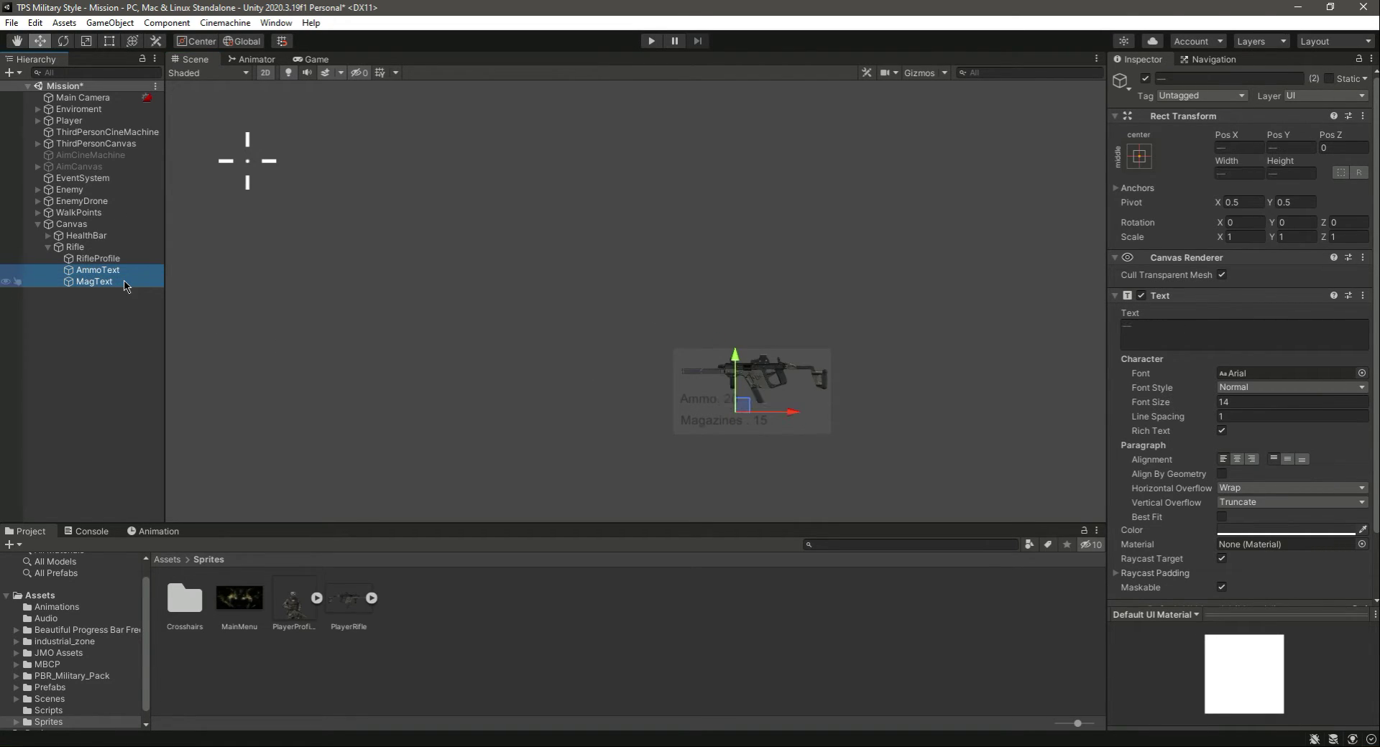
pyautogui.click(1246, 401)
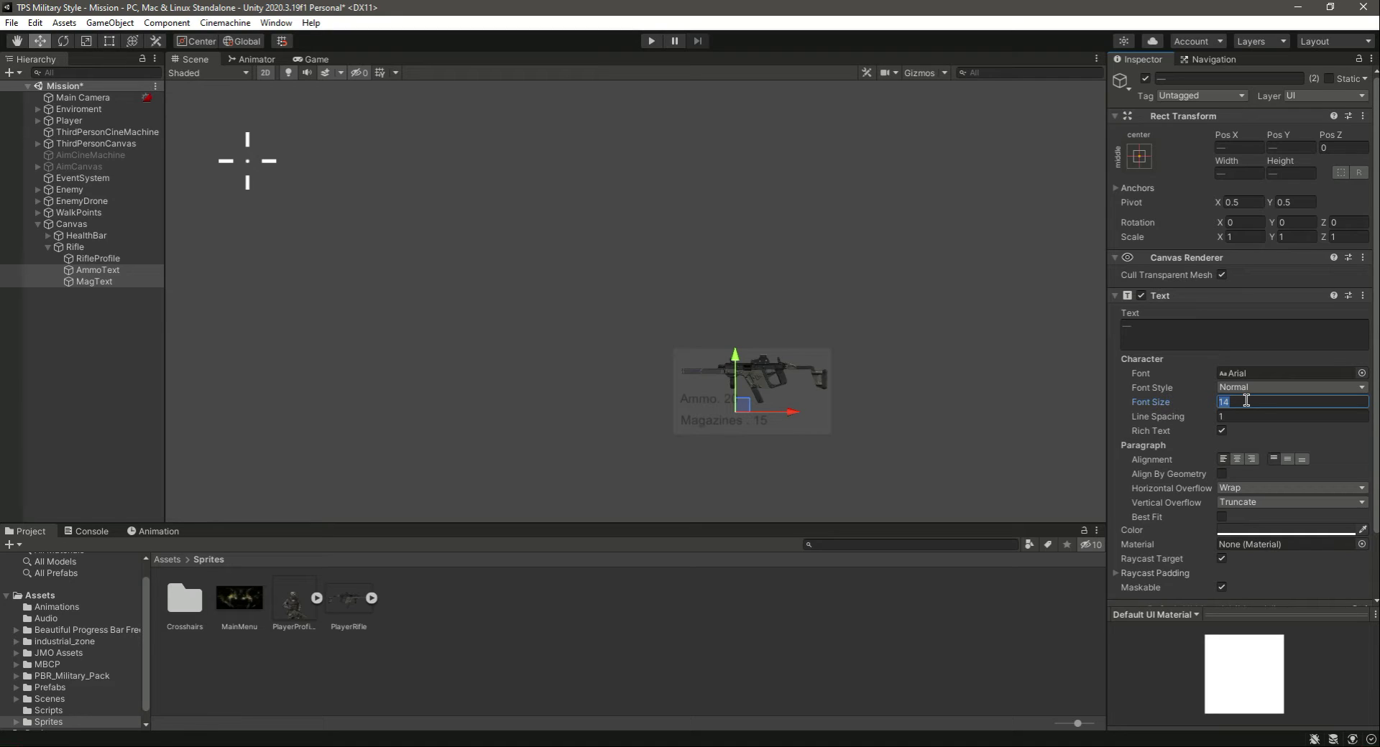
pyautogui.write('5')
pyautogui.click(1242, 393)
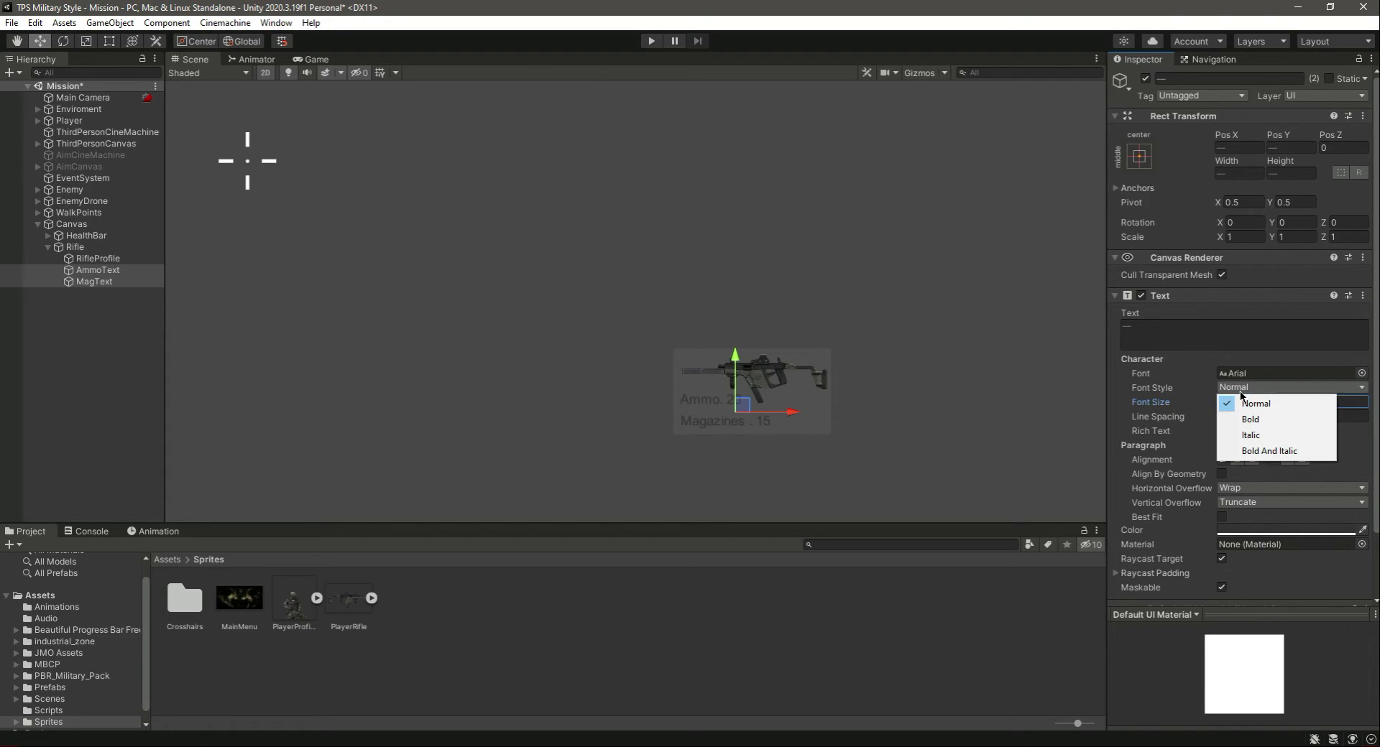
pyautogui.click(1277, 419)
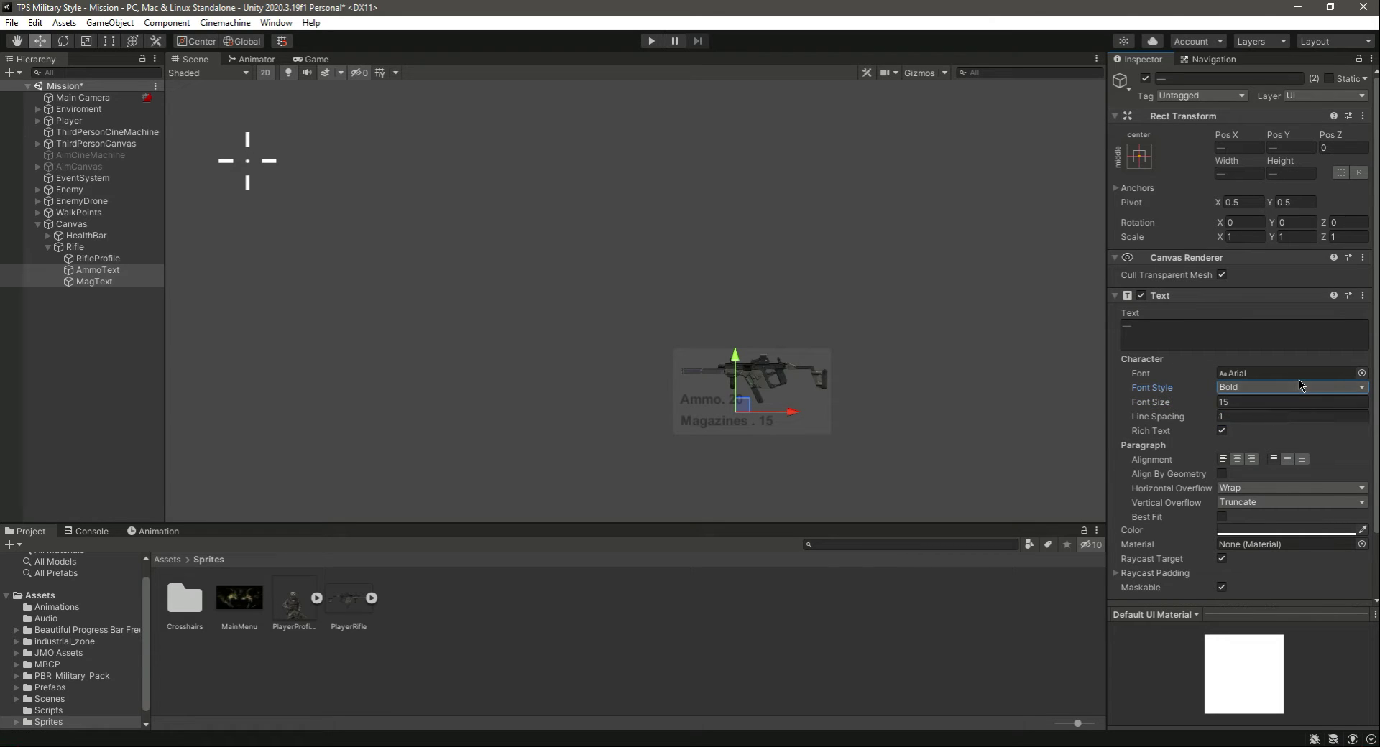
# Switch to the desktop, extract the Fonts archive there and place the extracted folder near the archive.
pyautogui.click(1298, 8)
pyautogui.moveTo(27, 20); pyautogui.dragTo(616, 229)
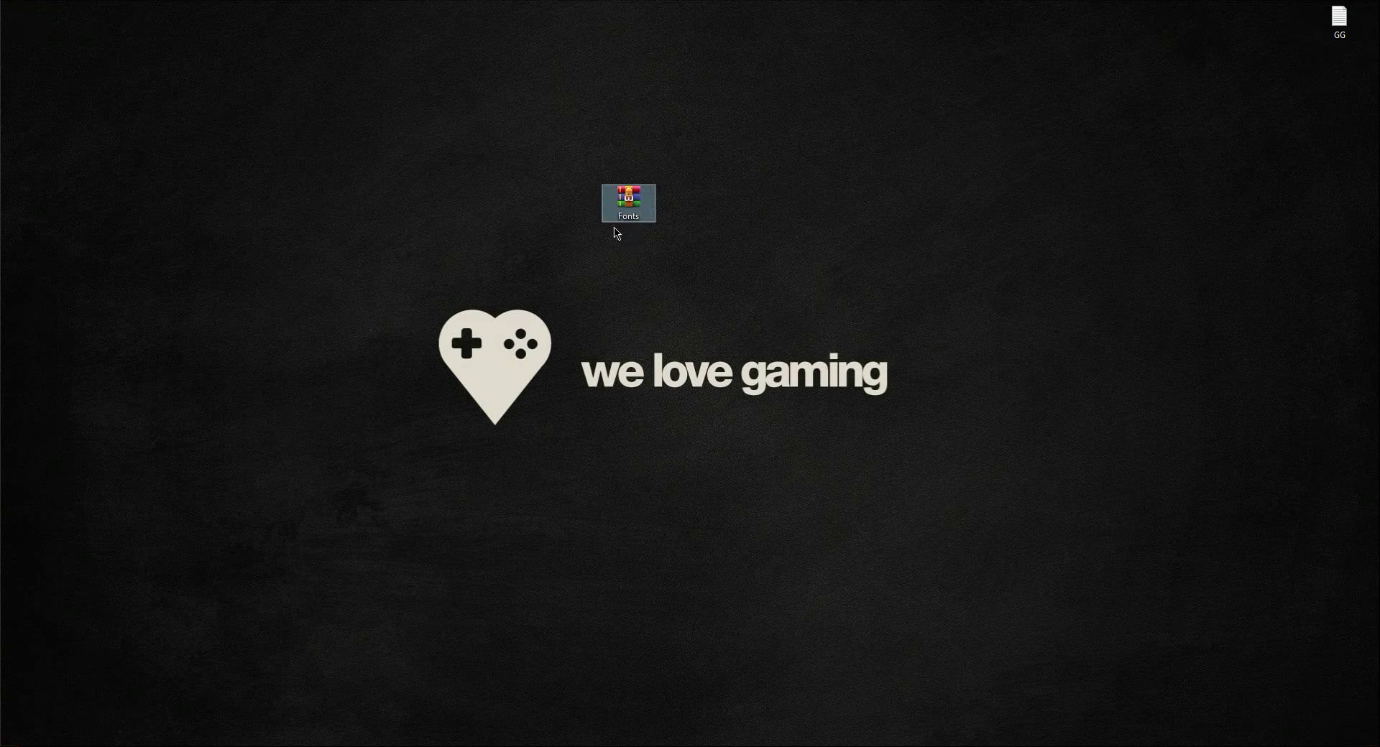
pyautogui.click(644, 240)
pyautogui.rightClick(628, 202)
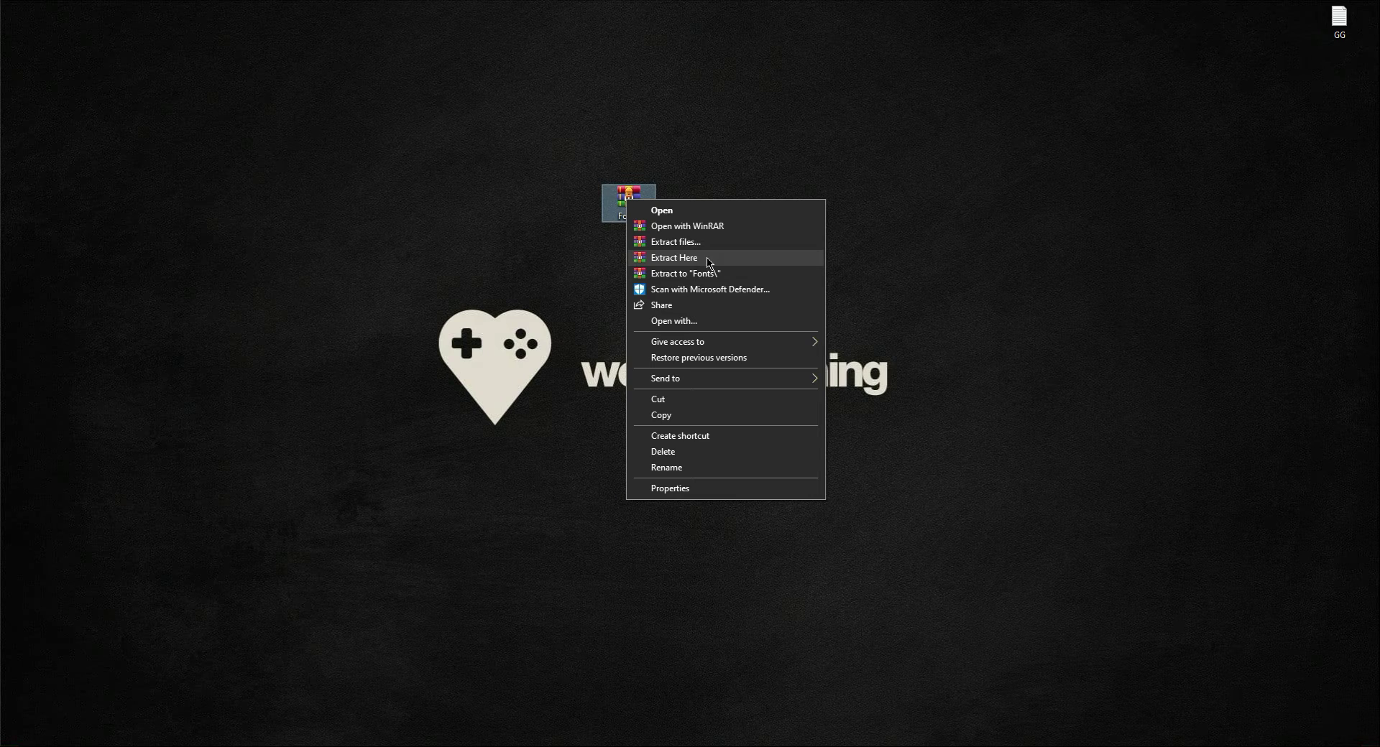
pyautogui.click(709, 263)
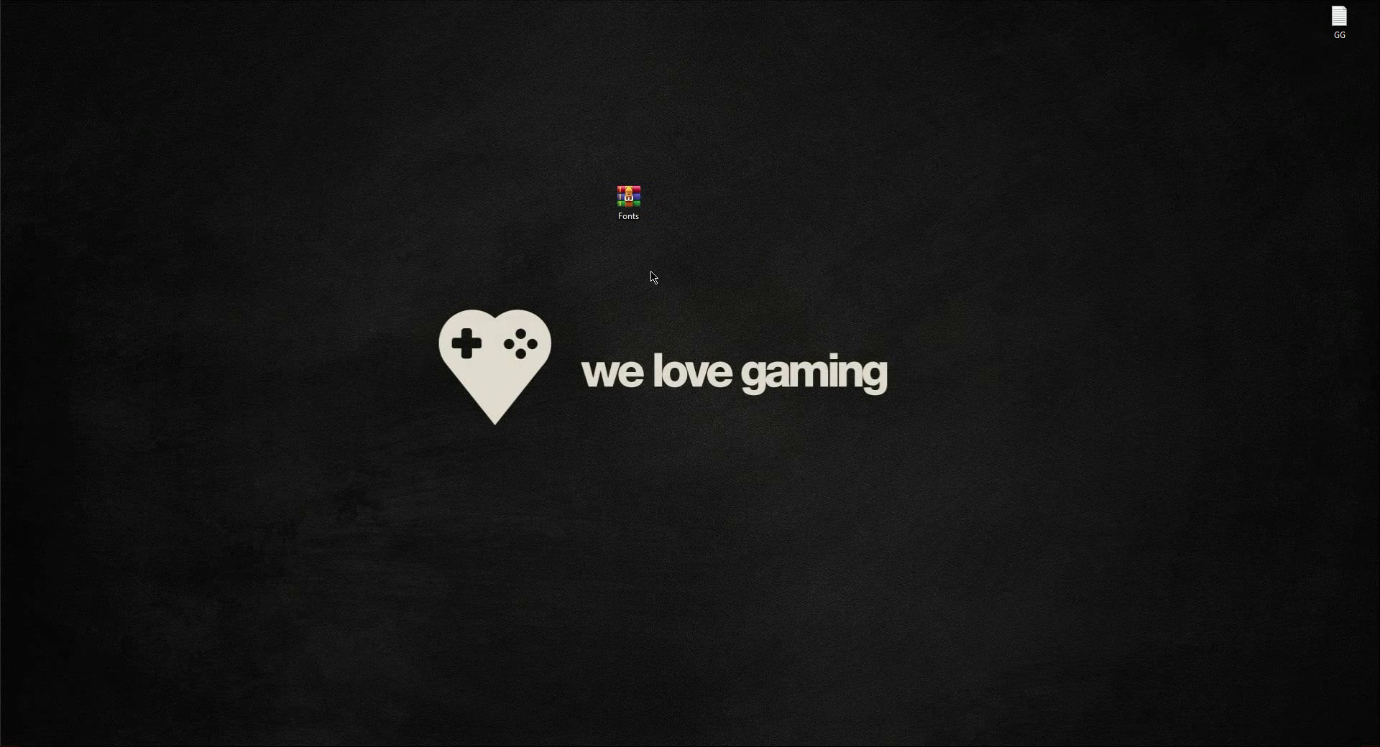
pyautogui.moveTo(27, 21); pyautogui.dragTo(524, 255)
# Check the contents of the extracted Fonts folder and import it into the Unity project's Assets.
pyautogui.doubleClick(524, 255)
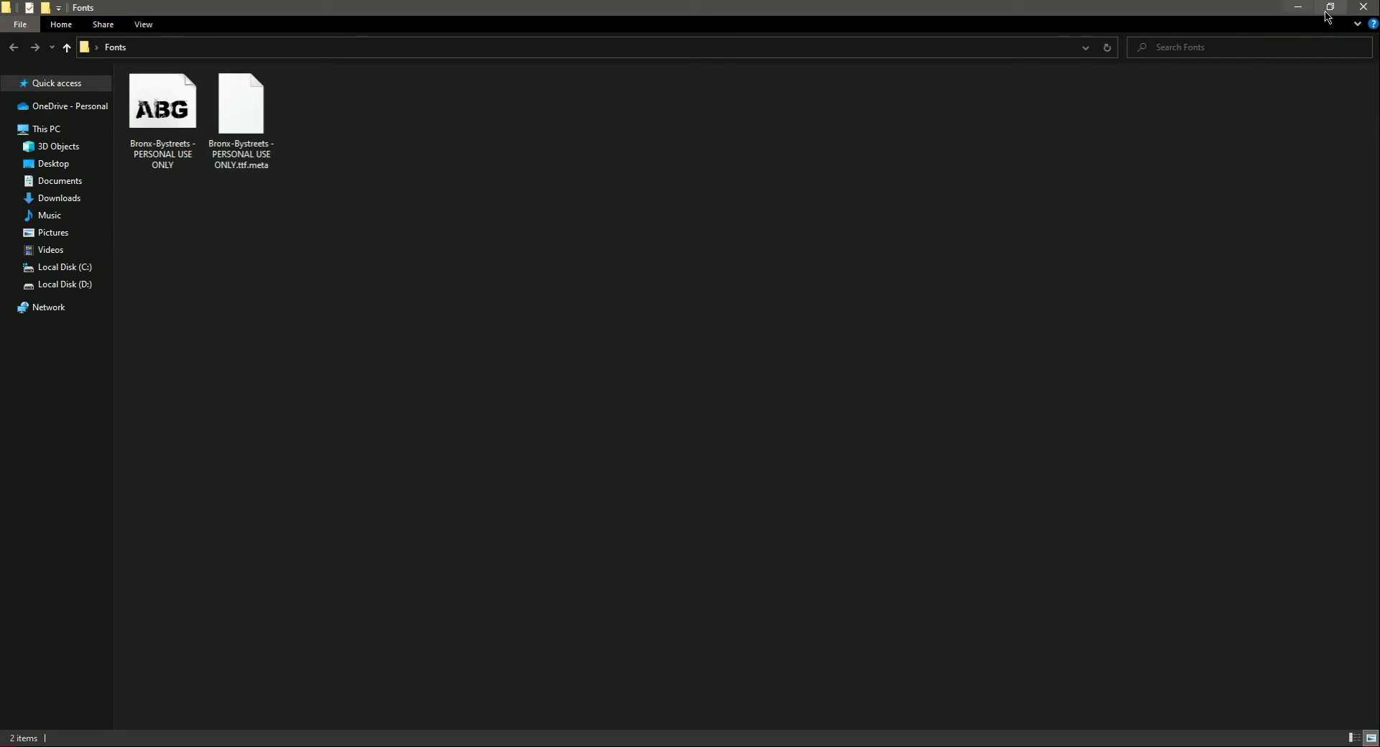
pyautogui.click(1364, 7)
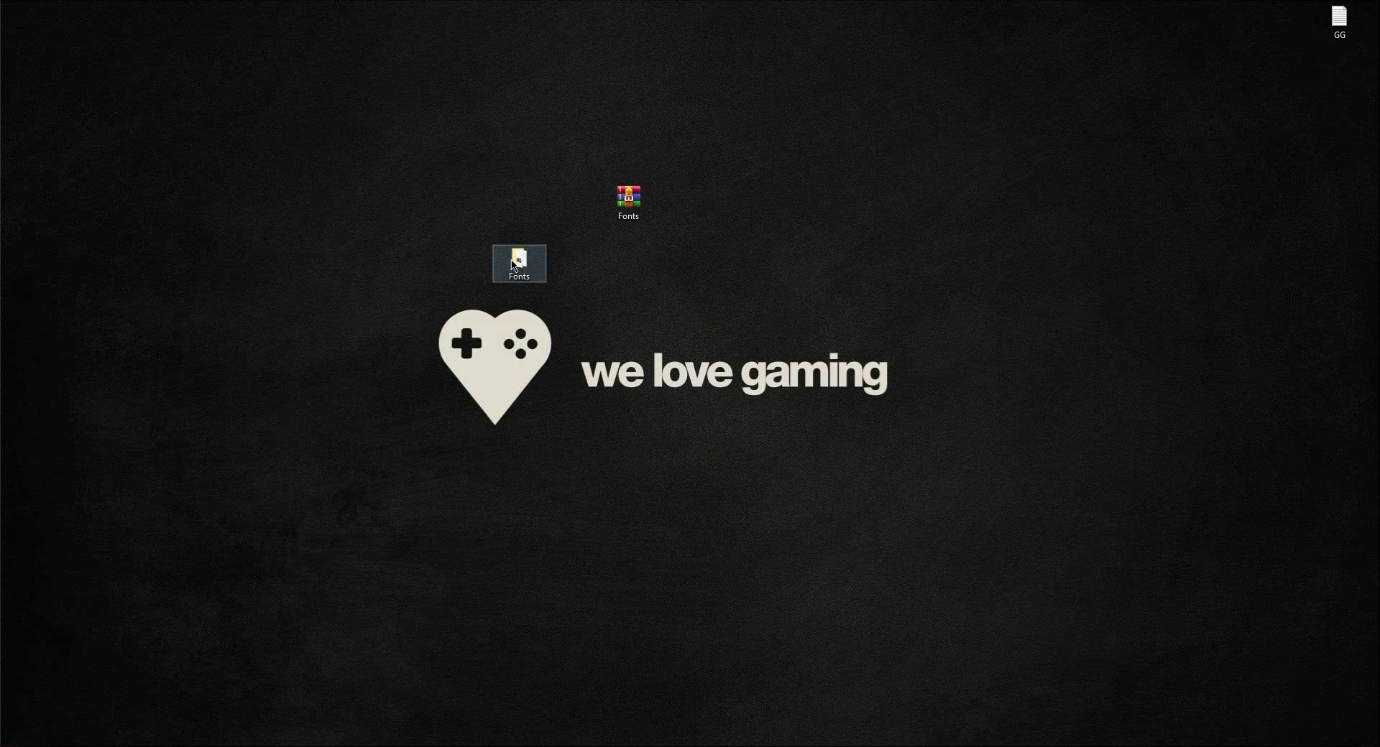
pyautogui.moveTo(514, 266); pyautogui.dragTo(41, 594)
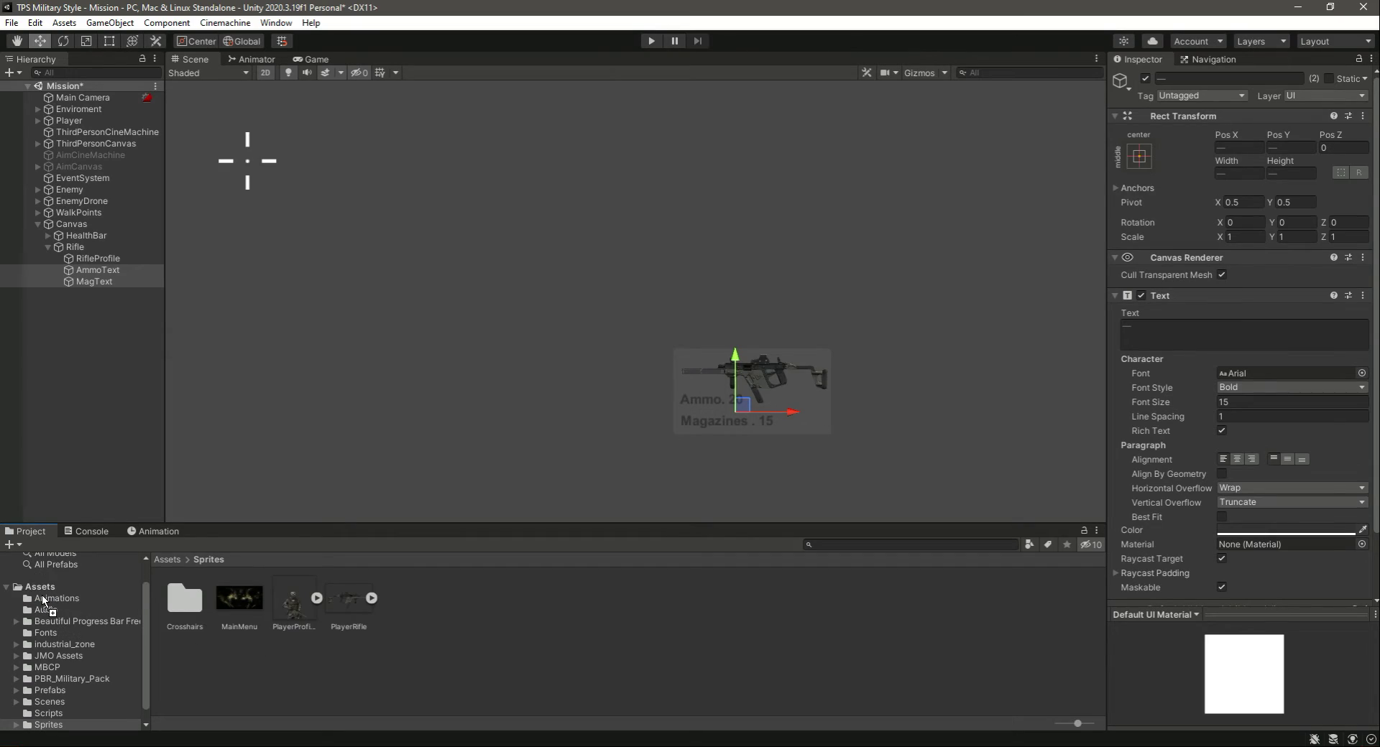
pyautogui.click(57, 633)
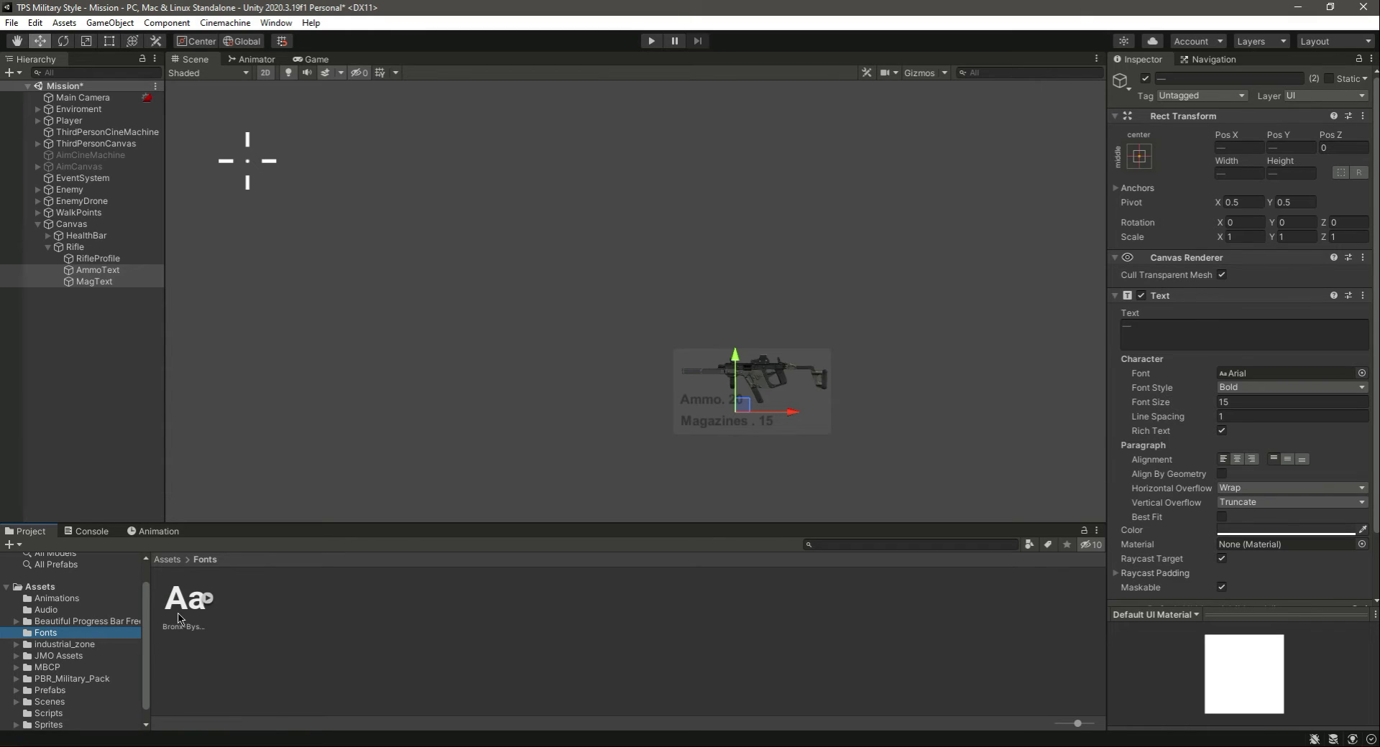
# Assign the Bronx-Bystreets font to both AmmoText and MagText.
pyautogui.click(98, 270)
pyautogui.keyDown('shift'); pyautogui.click(95, 281); pyautogui.keyUp('shift')
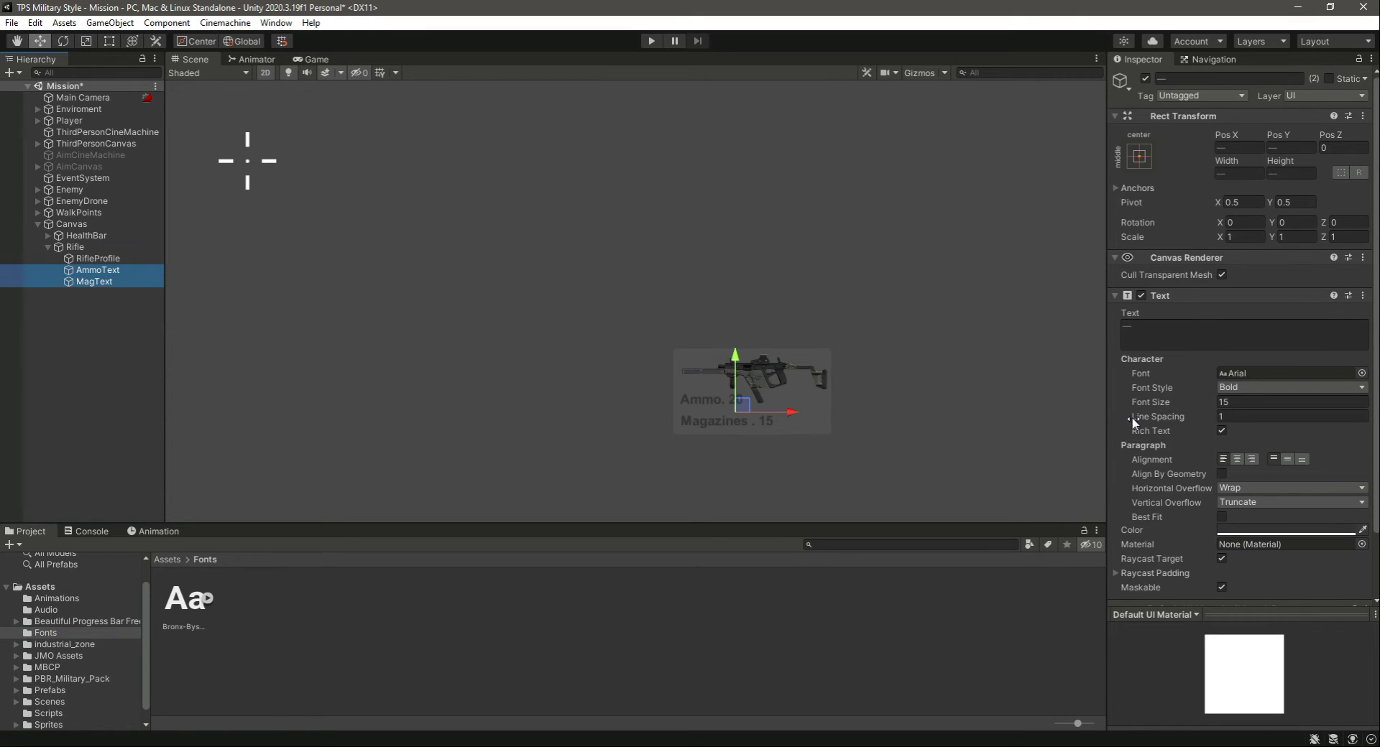
pyautogui.click(1361, 374)
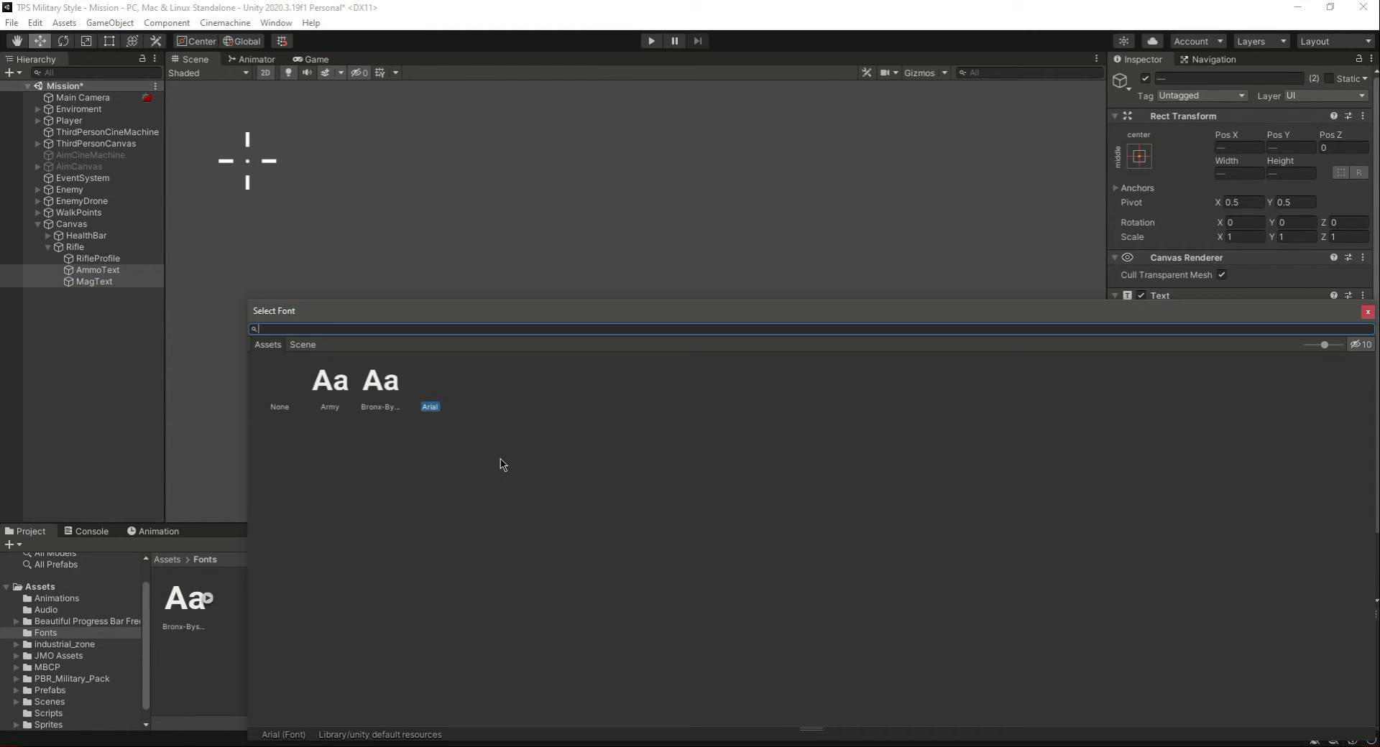
pyautogui.doubleClick(383, 389)
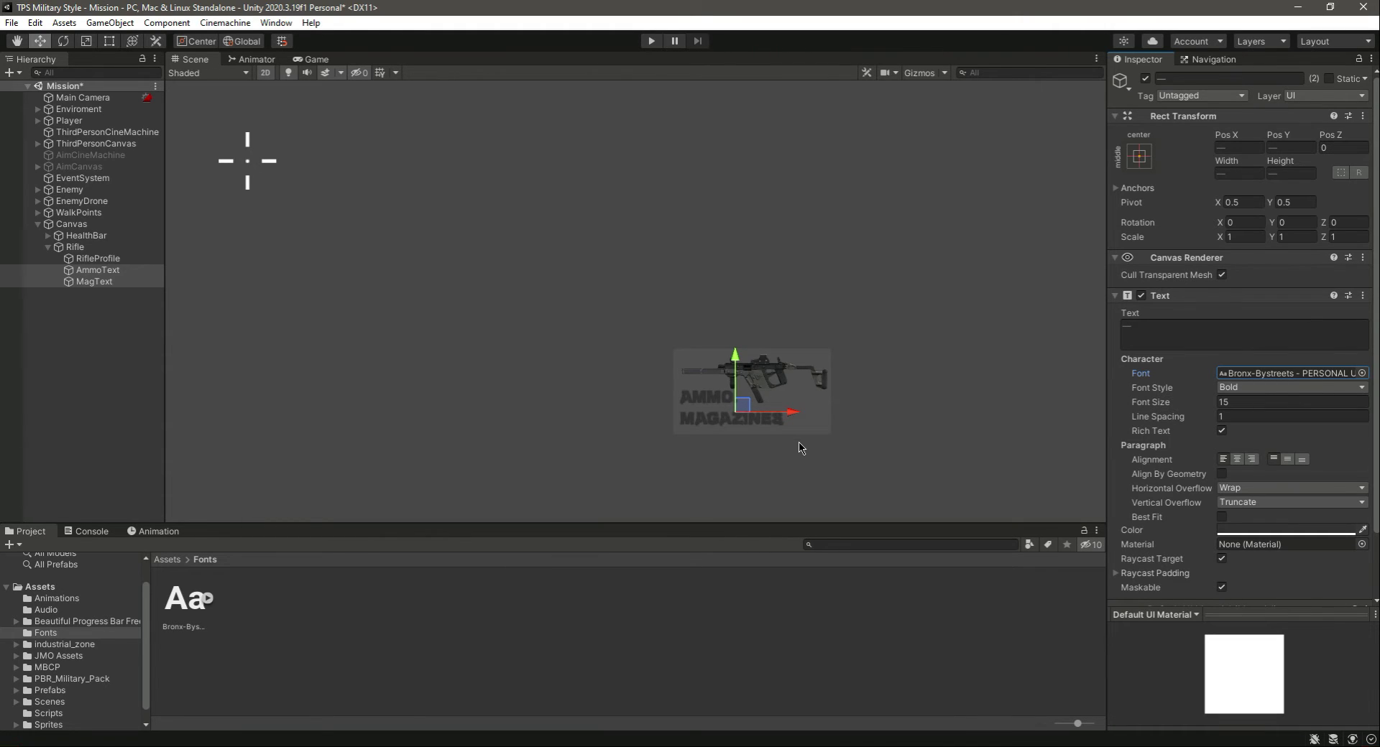
# Widen the AmmoText and MagText boxes together with the Rect tool to span the rifle panel's width, and save the scene.
pyautogui.click(109, 40)
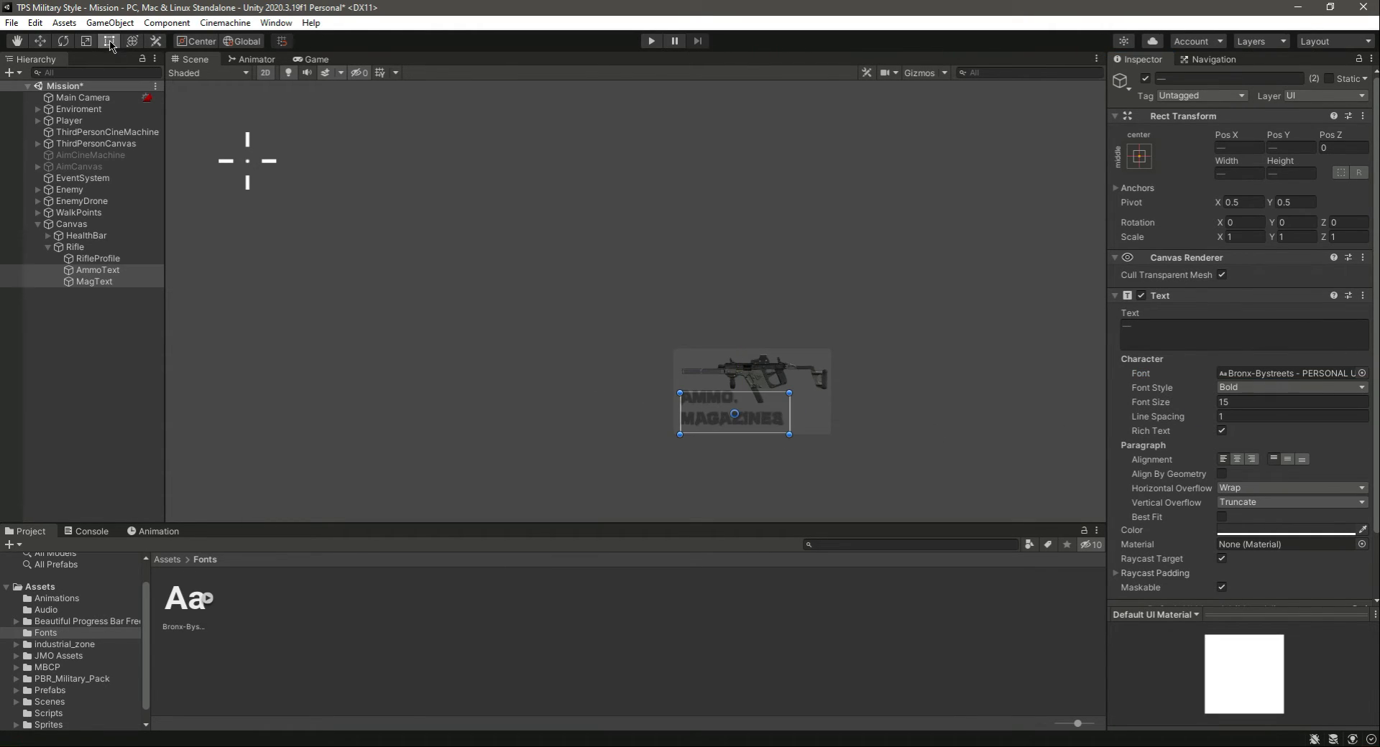
pyautogui.click(807, 419)
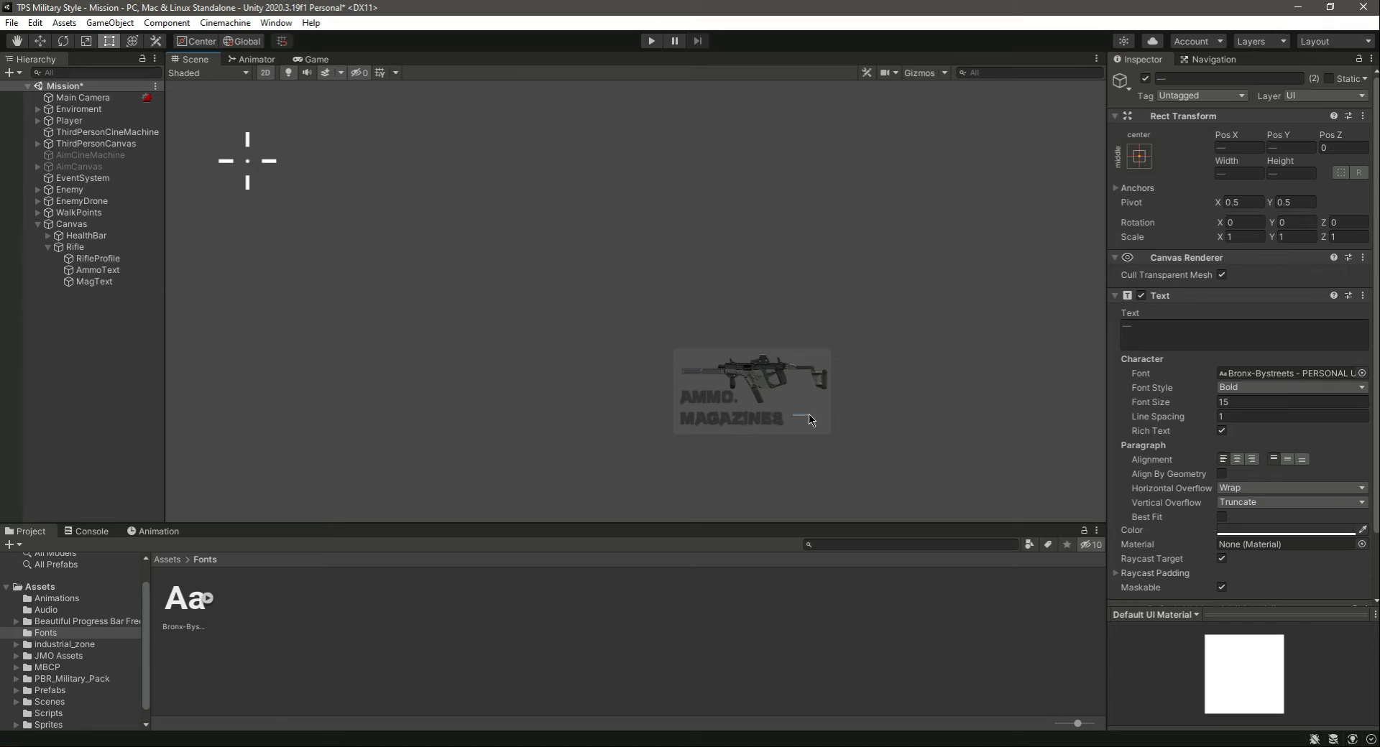
pyautogui.click(115, 271)
pyautogui.keyDown('ctrl'); pyautogui.click(125, 281); pyautogui.keyUp('ctrl')
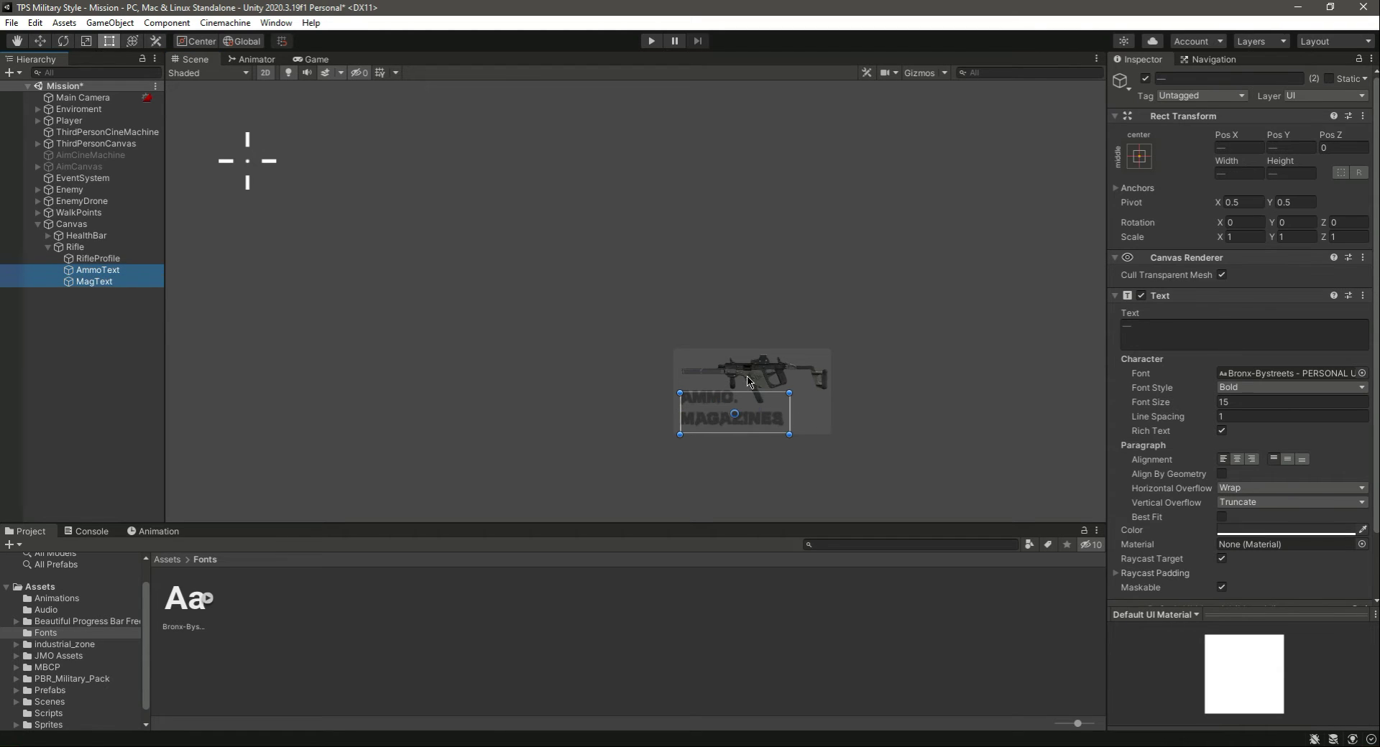
pyautogui.moveTo(791, 414); pyautogui.dragTo(840, 416)
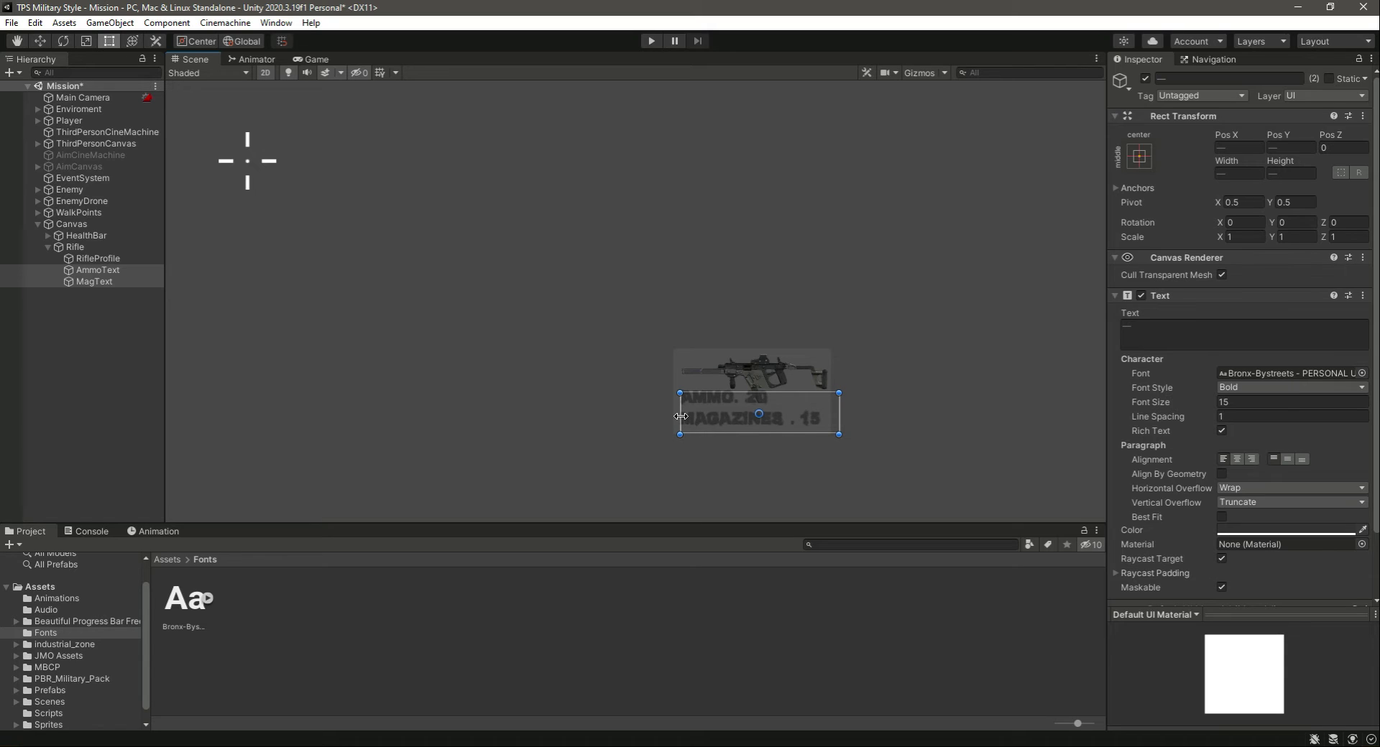
pyautogui.moveTo(680, 416); pyautogui.dragTo(679, 416)
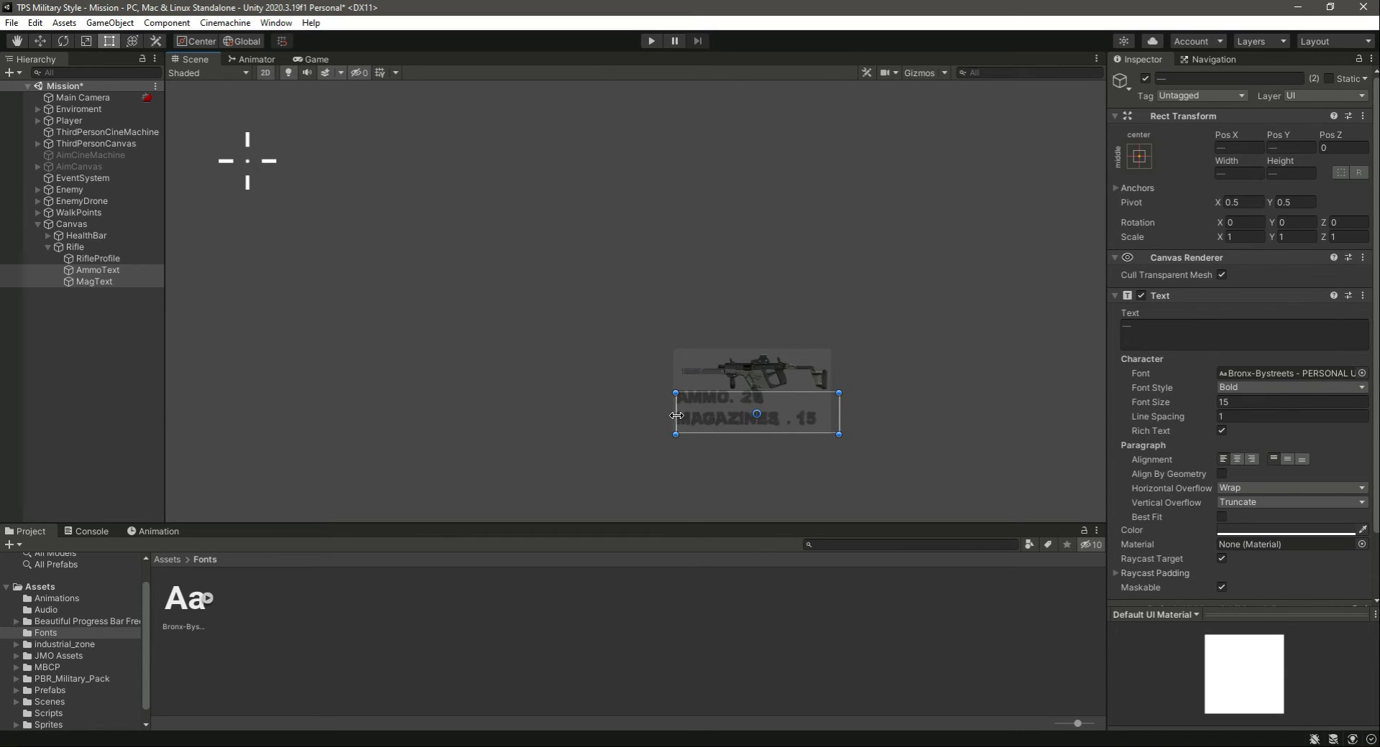
pyautogui.moveTo(835, 408); pyautogui.dragTo(829, 408)
pyautogui.hotkey('ctrl', 's')
# Extend the Rifle panel's left edge outward to a width of about 198 and preview it in the Game view.
pyautogui.click(96, 271)
pyautogui.click(97, 281)
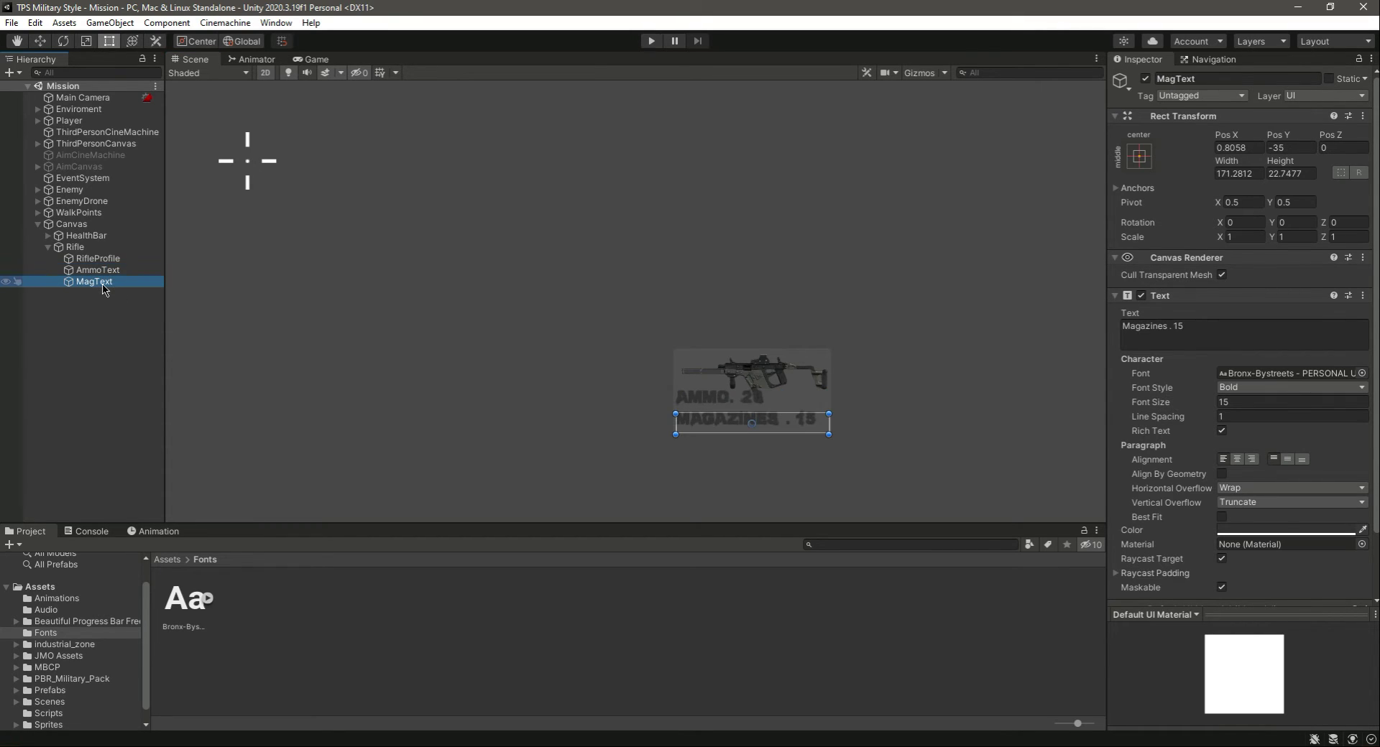
pyautogui.click(90, 249)
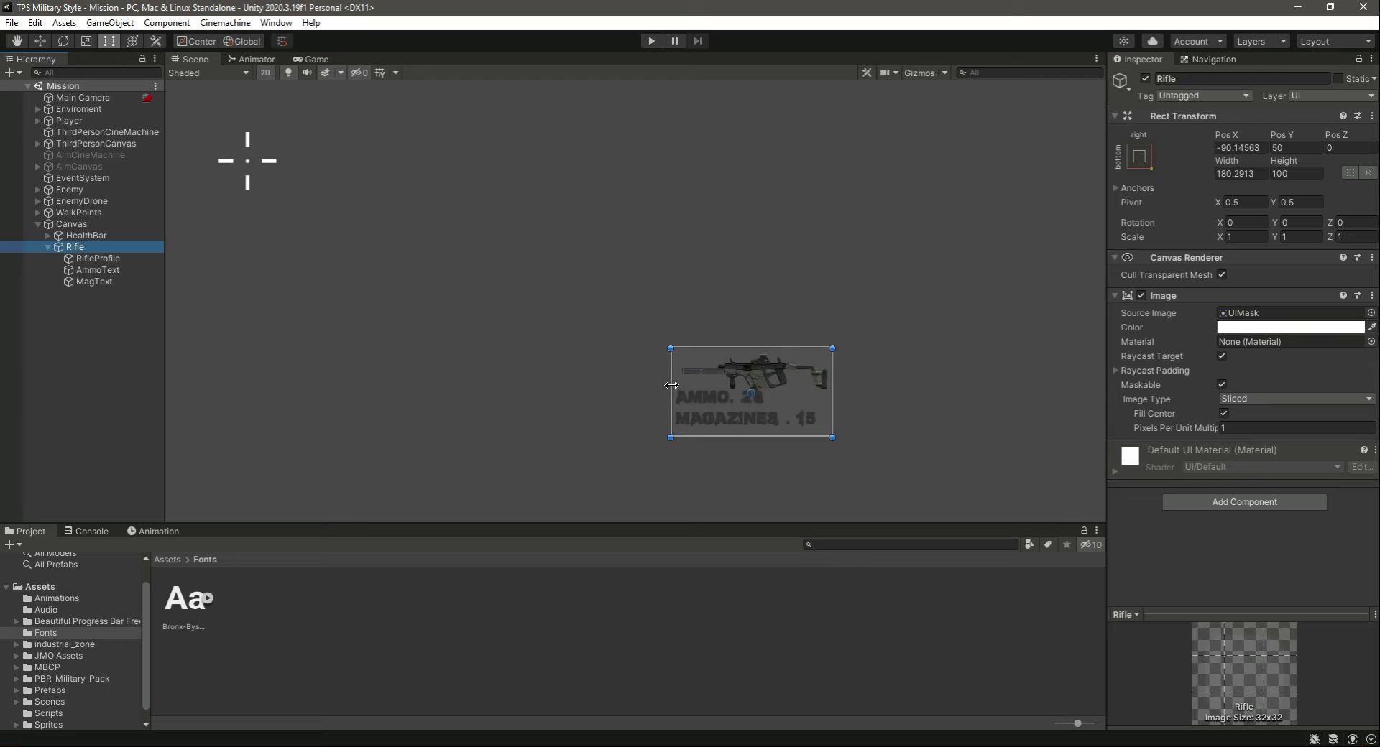
pyautogui.moveTo(671, 385); pyautogui.dragTo(655, 384)
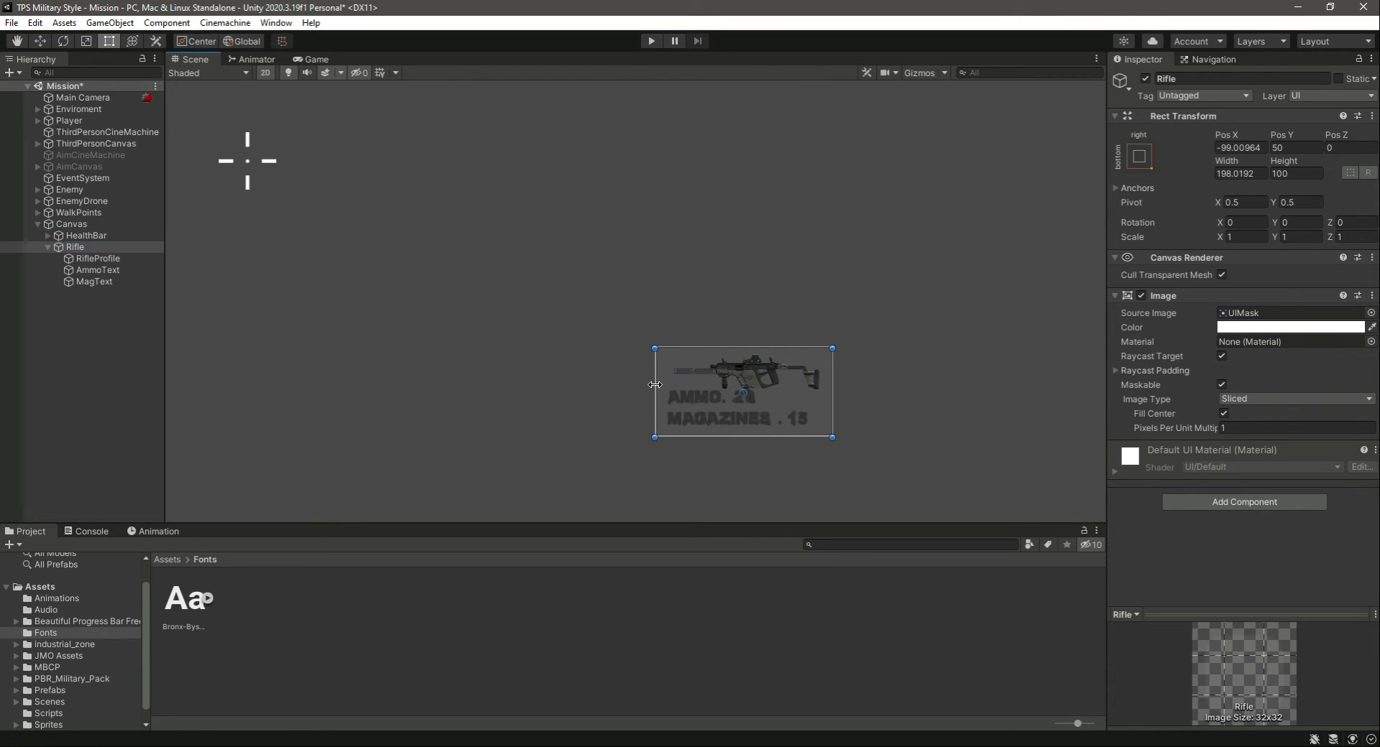
pyautogui.click(317, 60)
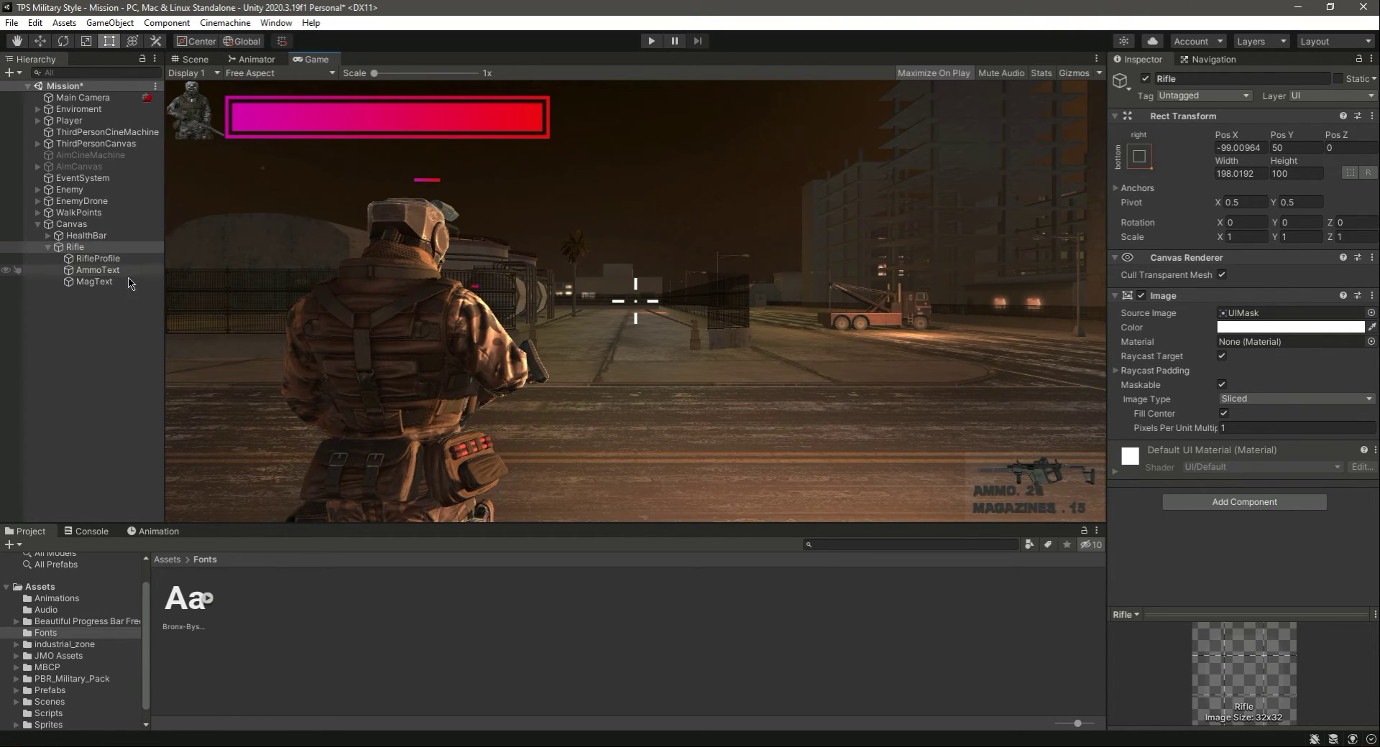
# Enlarge the RifleProfile image to about 204 by 108 so it fills the Rifle panel, and preview it in the Game view.
pyautogui.click(98, 259)
pyautogui.click(195, 60)
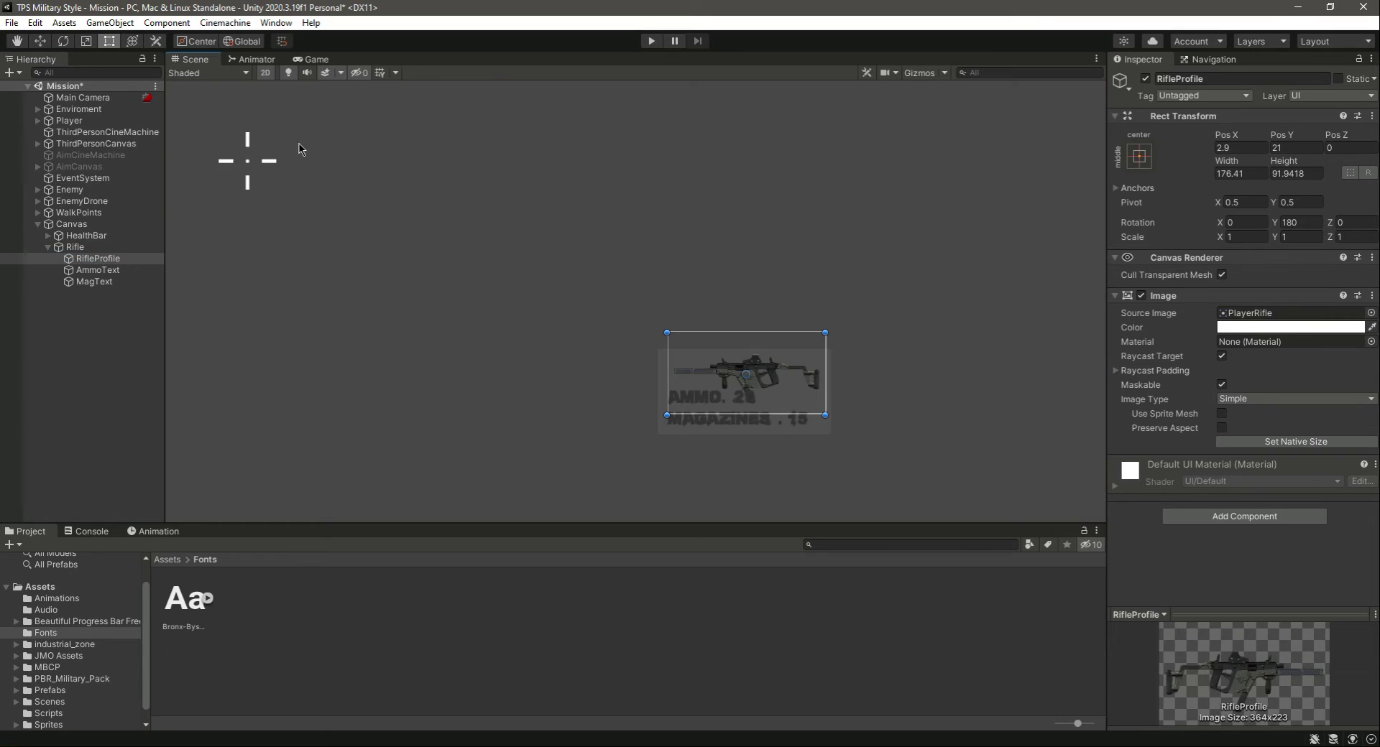
pyautogui.moveTo(672, 373); pyautogui.dragTo(653, 373)
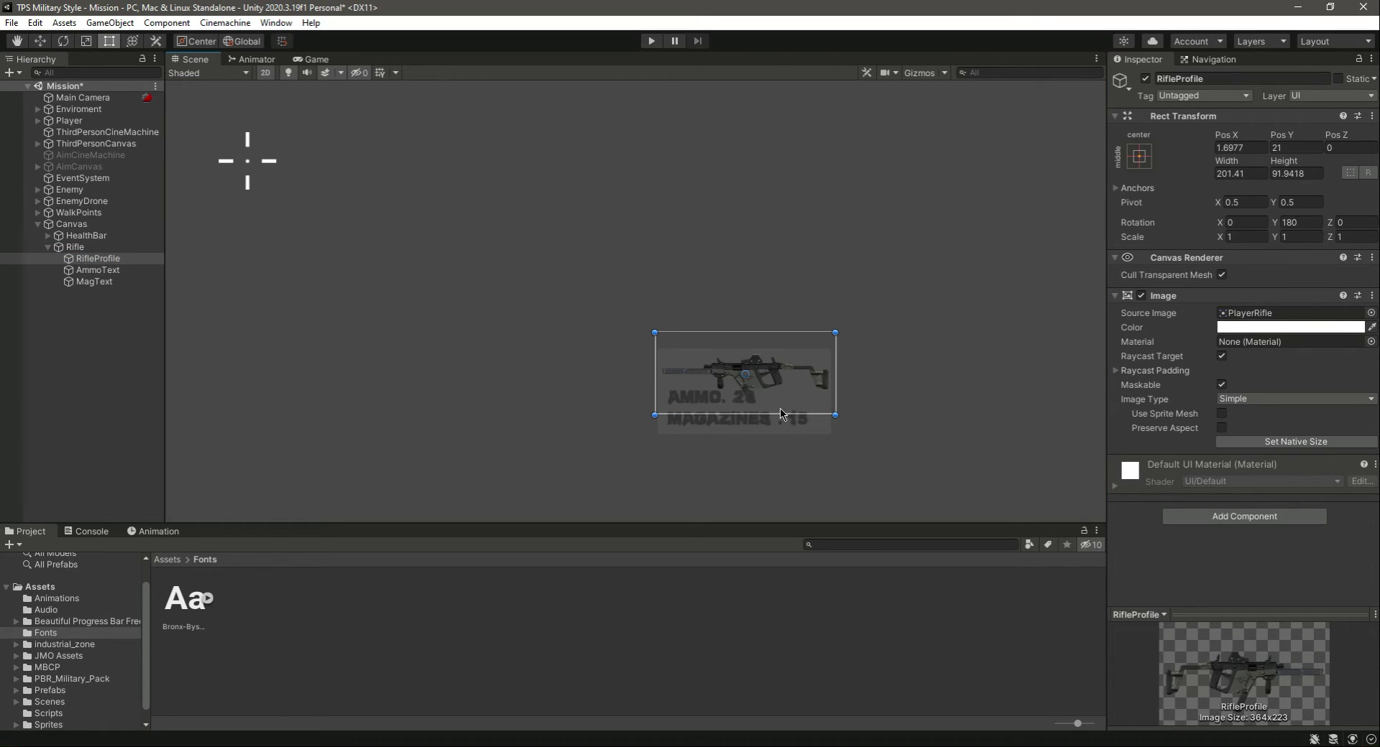
pyautogui.moveTo(781, 415); pyautogui.dragTo(781, 426)
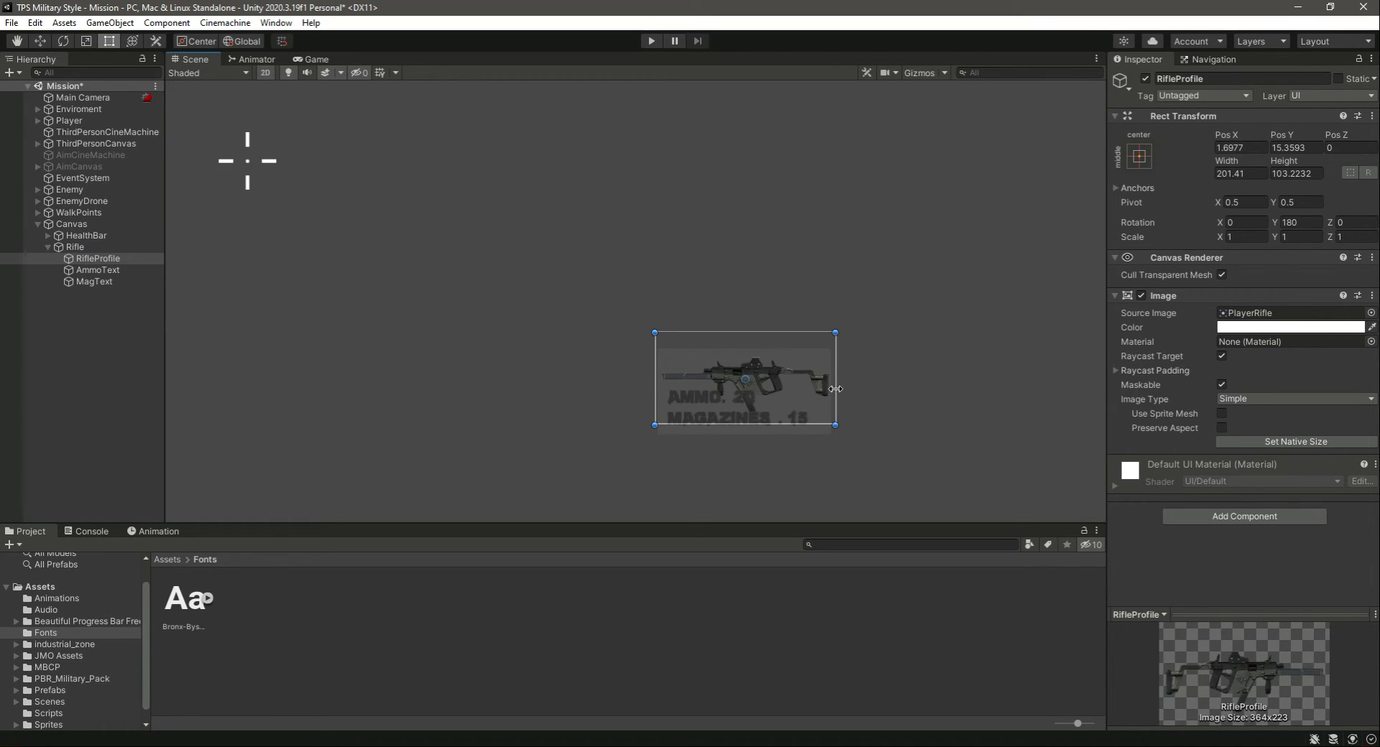
pyautogui.moveTo(835, 388); pyautogui.dragTo(837, 388)
pyautogui.moveTo(812, 333); pyautogui.dragTo(813, 328)
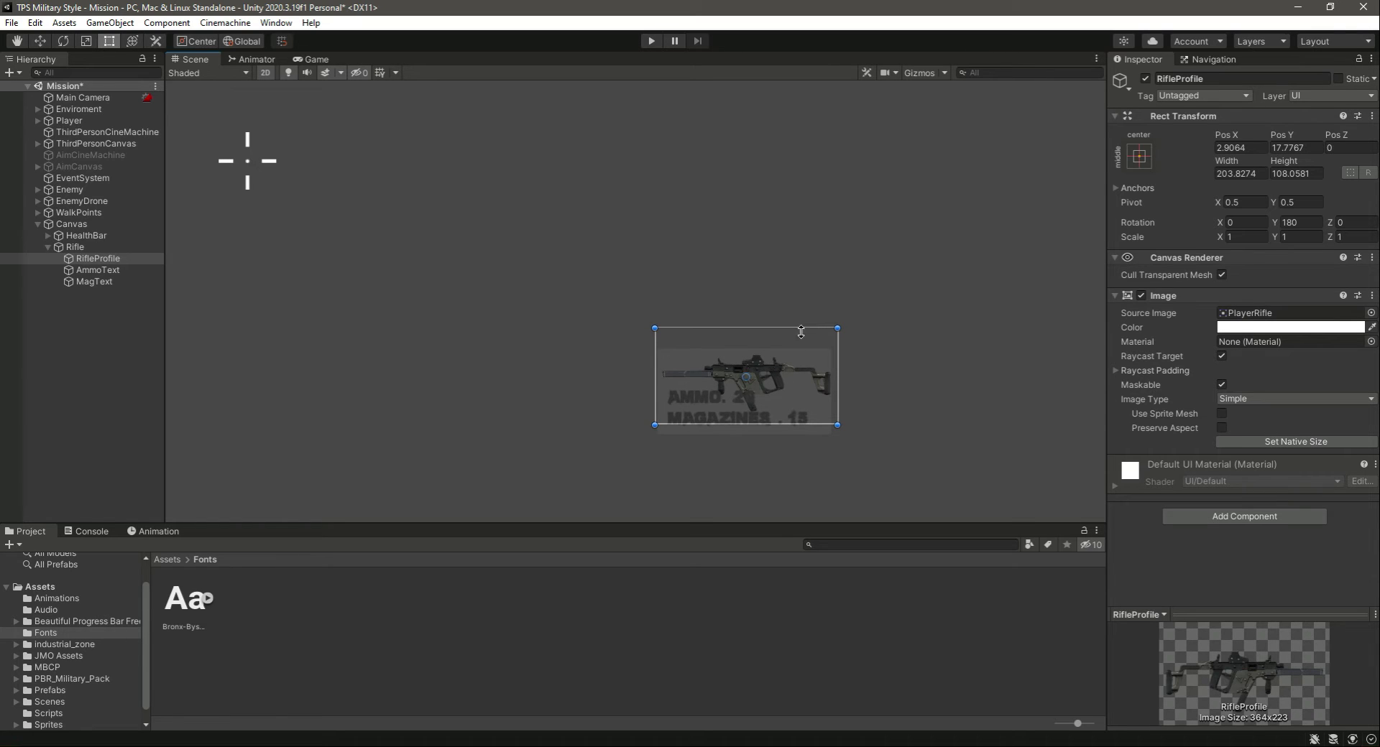
pyautogui.click(324, 59)
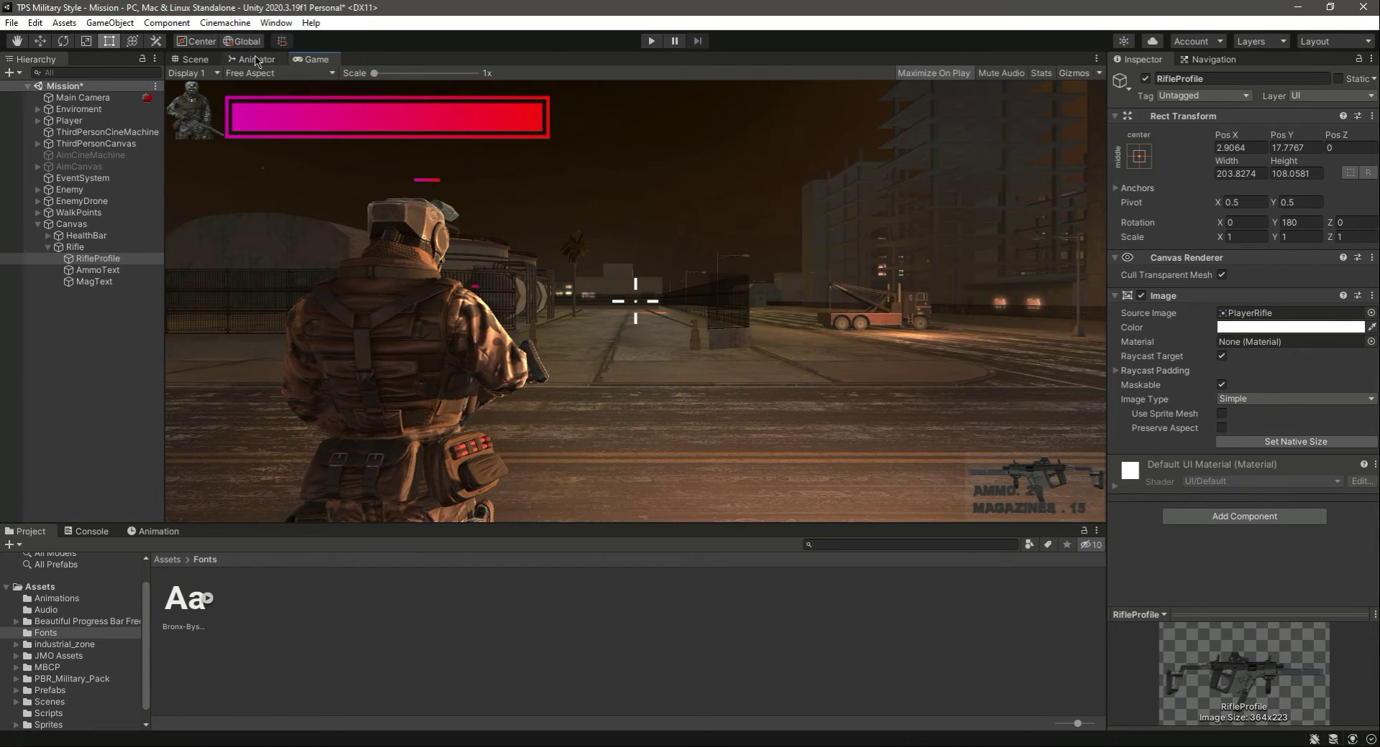
# Set AmmoText's font size to 11, then narrow its box to about 89 and move it down to Pos Y about -17.
pyautogui.click(211, 62)
pyautogui.click(98, 269)
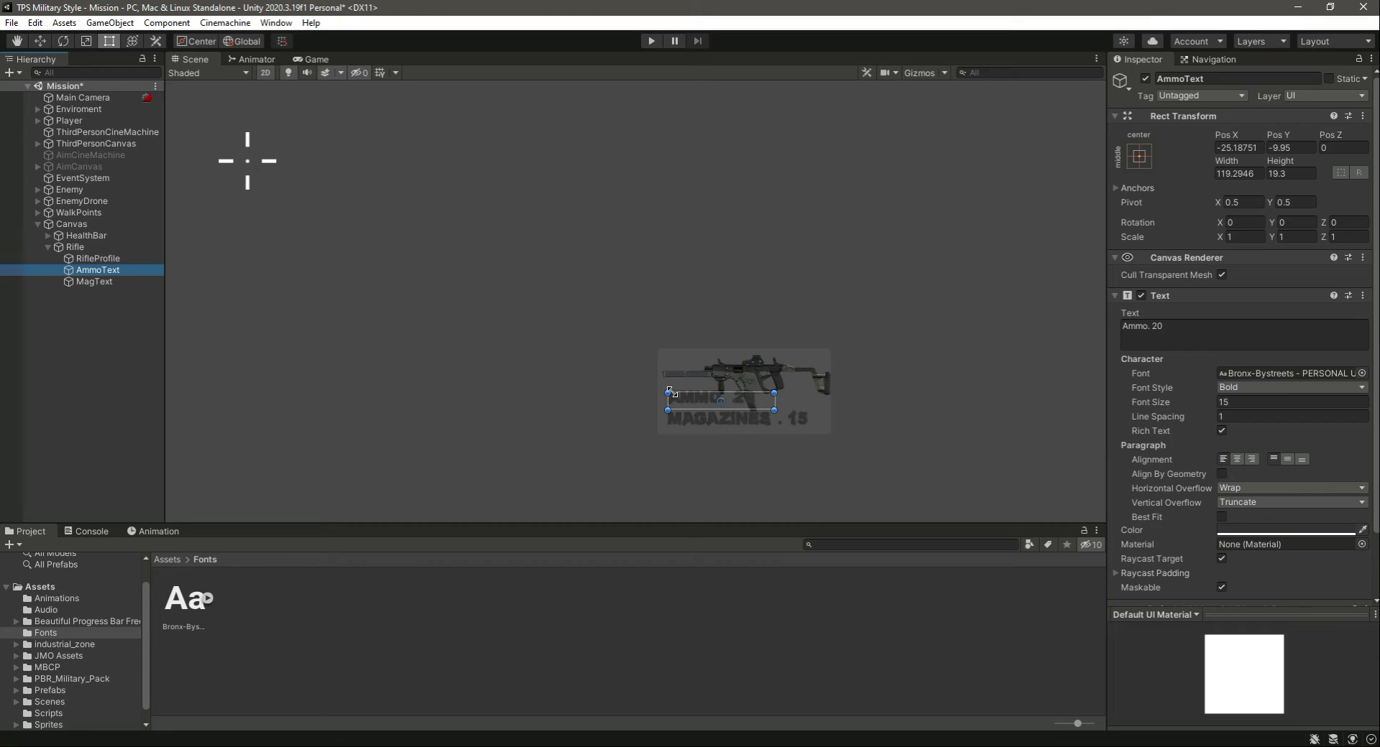
pyautogui.click(1245, 403)
pyautogui.write('11')
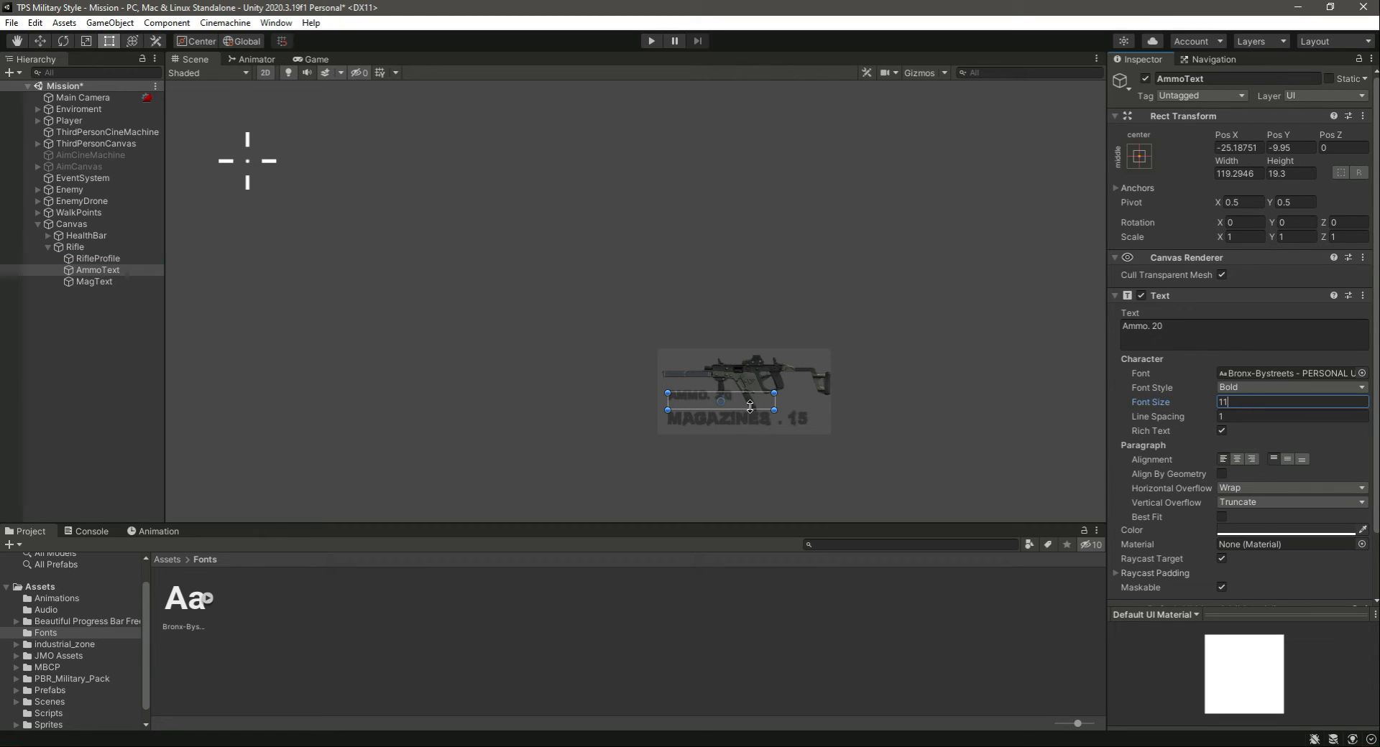
pyautogui.moveTo(774, 401); pyautogui.dragTo(748, 401)
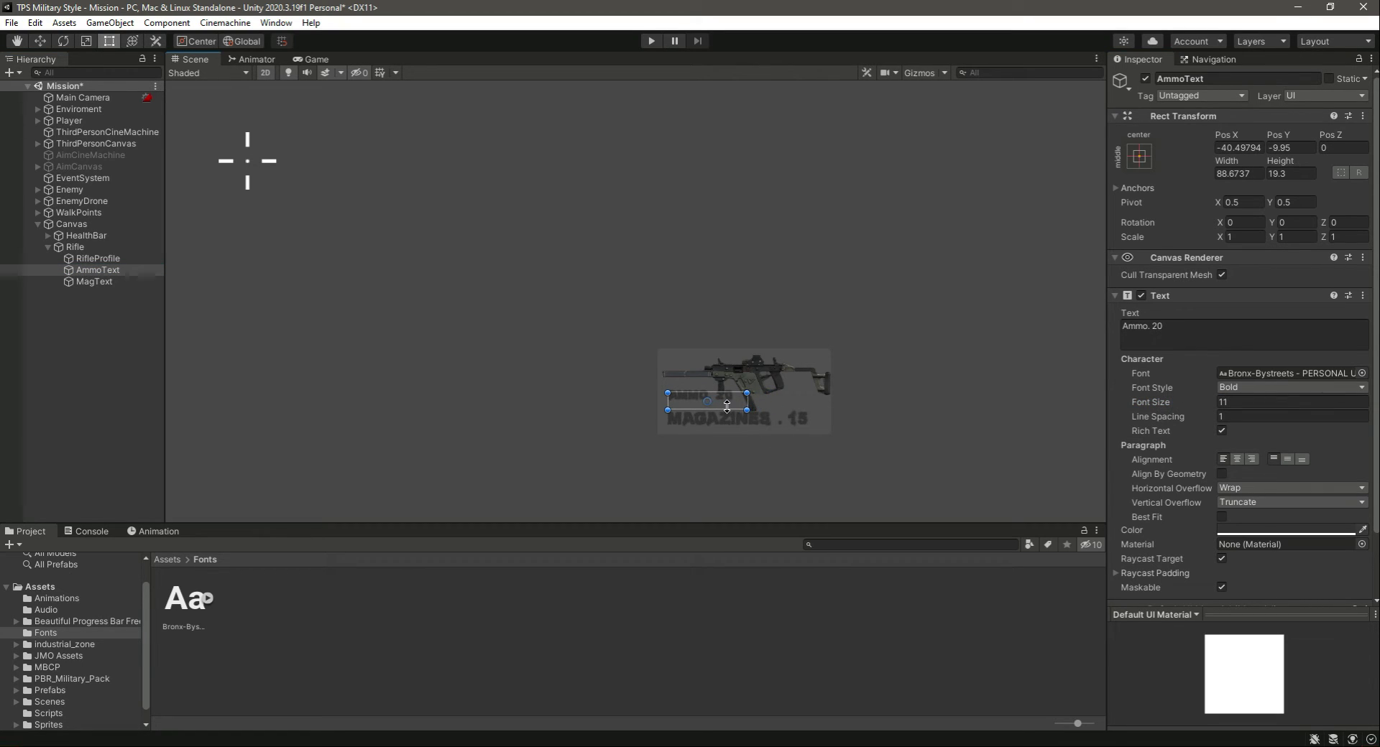
pyautogui.click(39, 41)
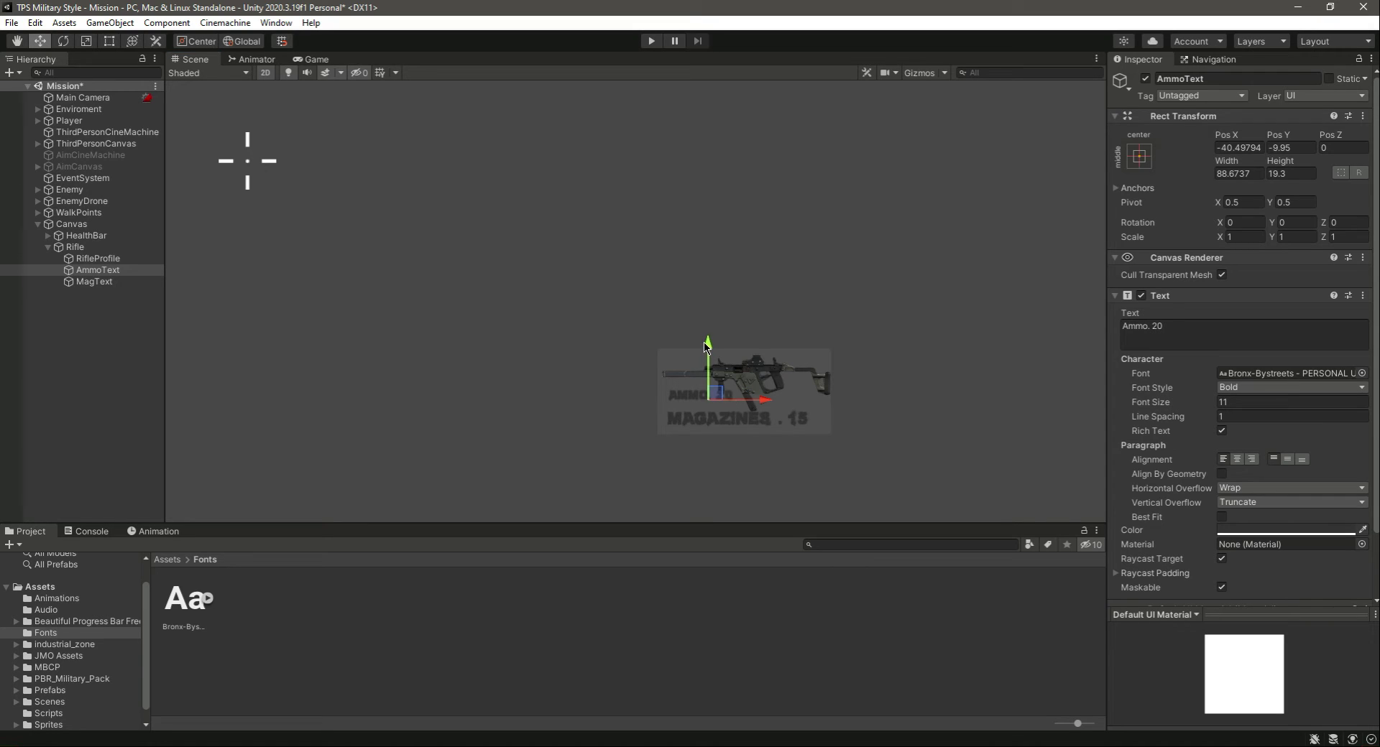
pyautogui.moveTo(705, 345); pyautogui.dragTo(703, 353)
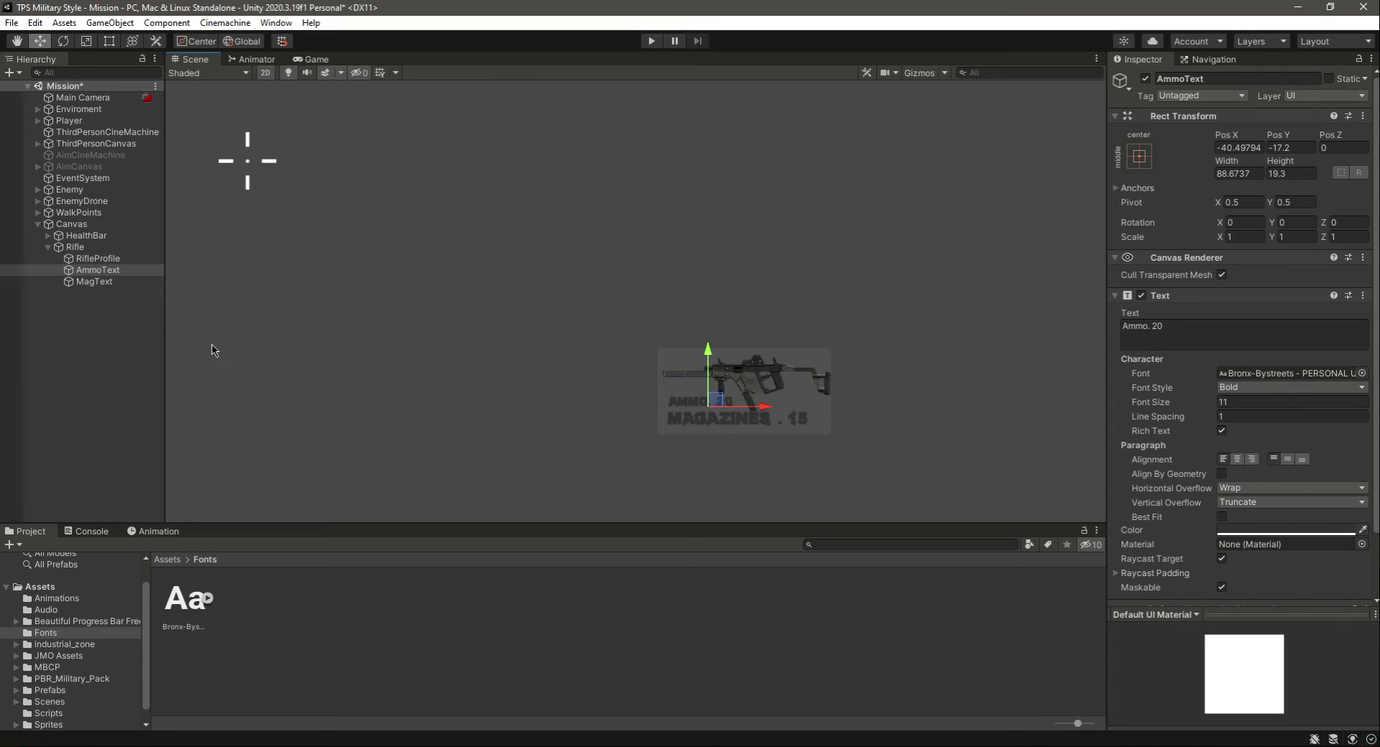
# Set MagText's font size to 11 and move it to about X 2.4, Y -44.7 near the panel's lower edge.
pyautogui.click(94, 281)
pyautogui.click(1251, 403)
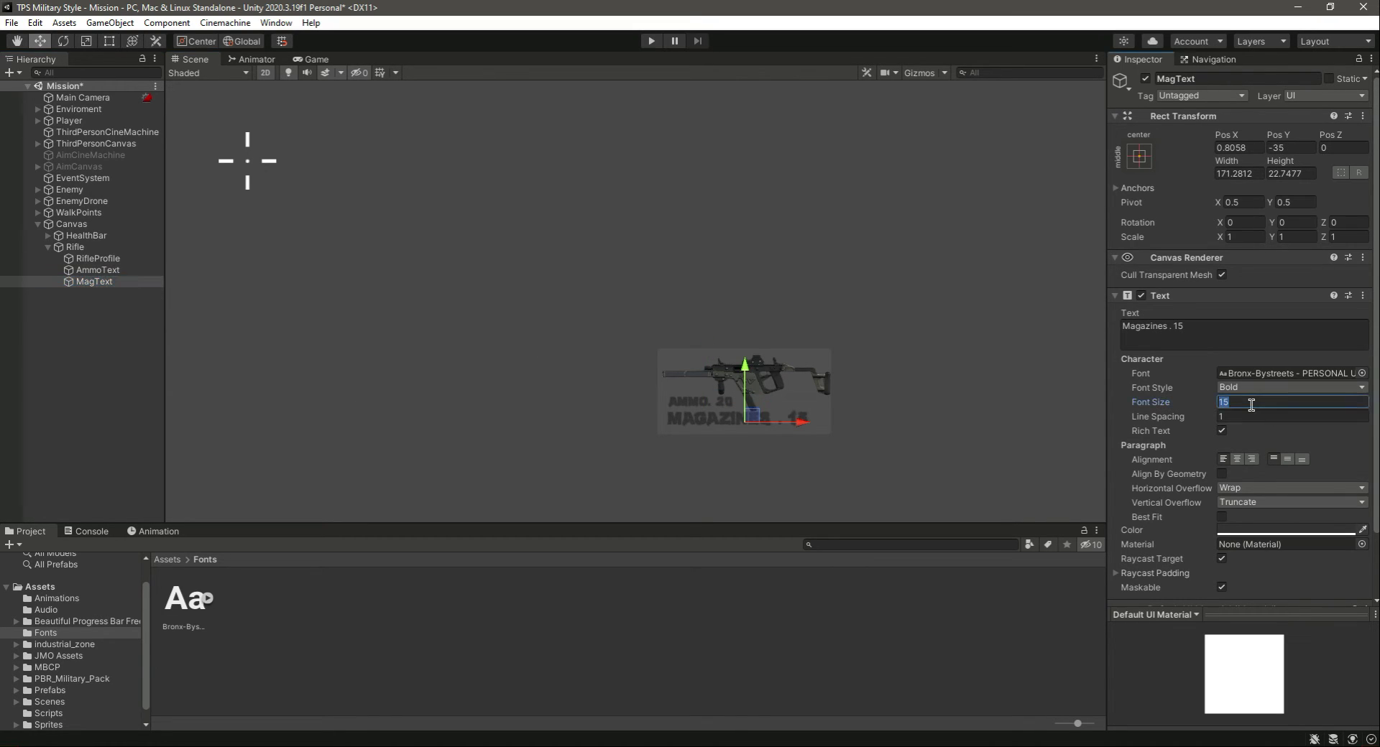
pyautogui.write('11')
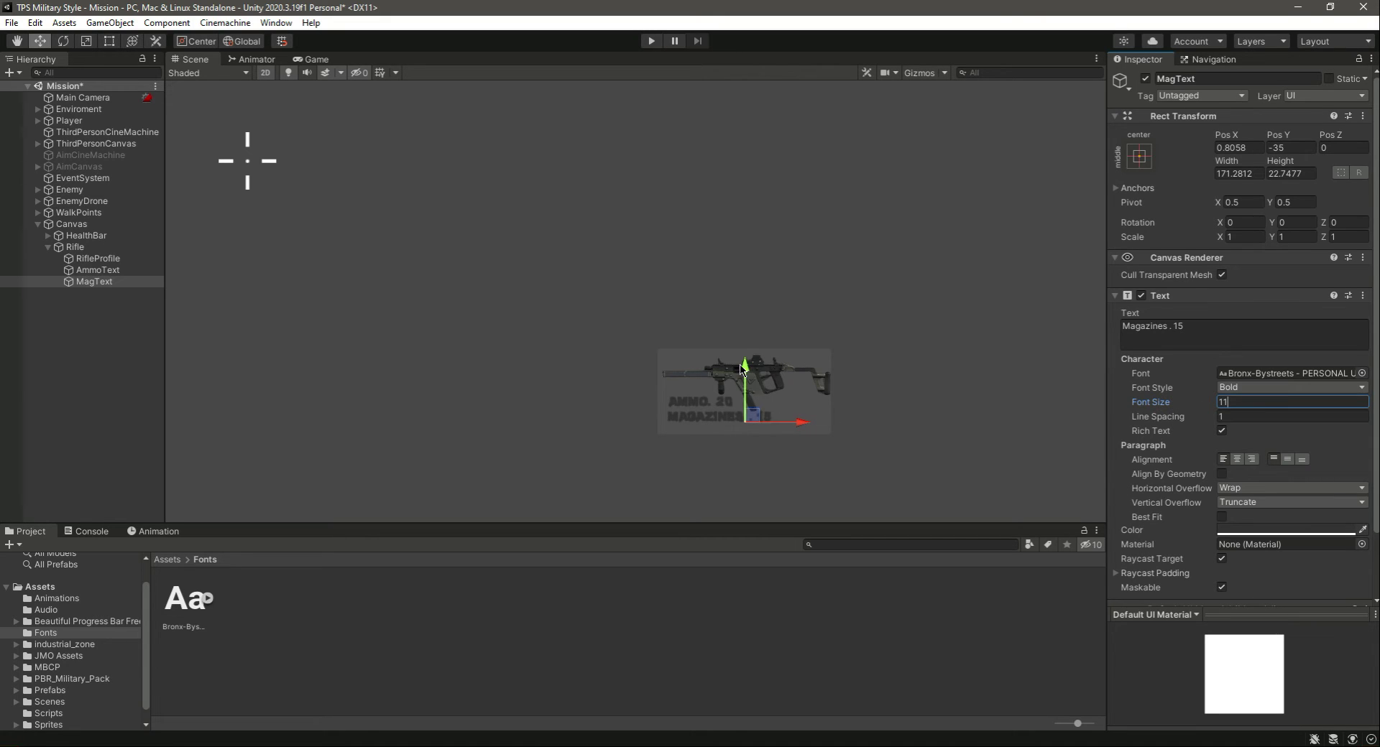
pyautogui.moveTo(745, 392); pyautogui.dragTo(745, 400)
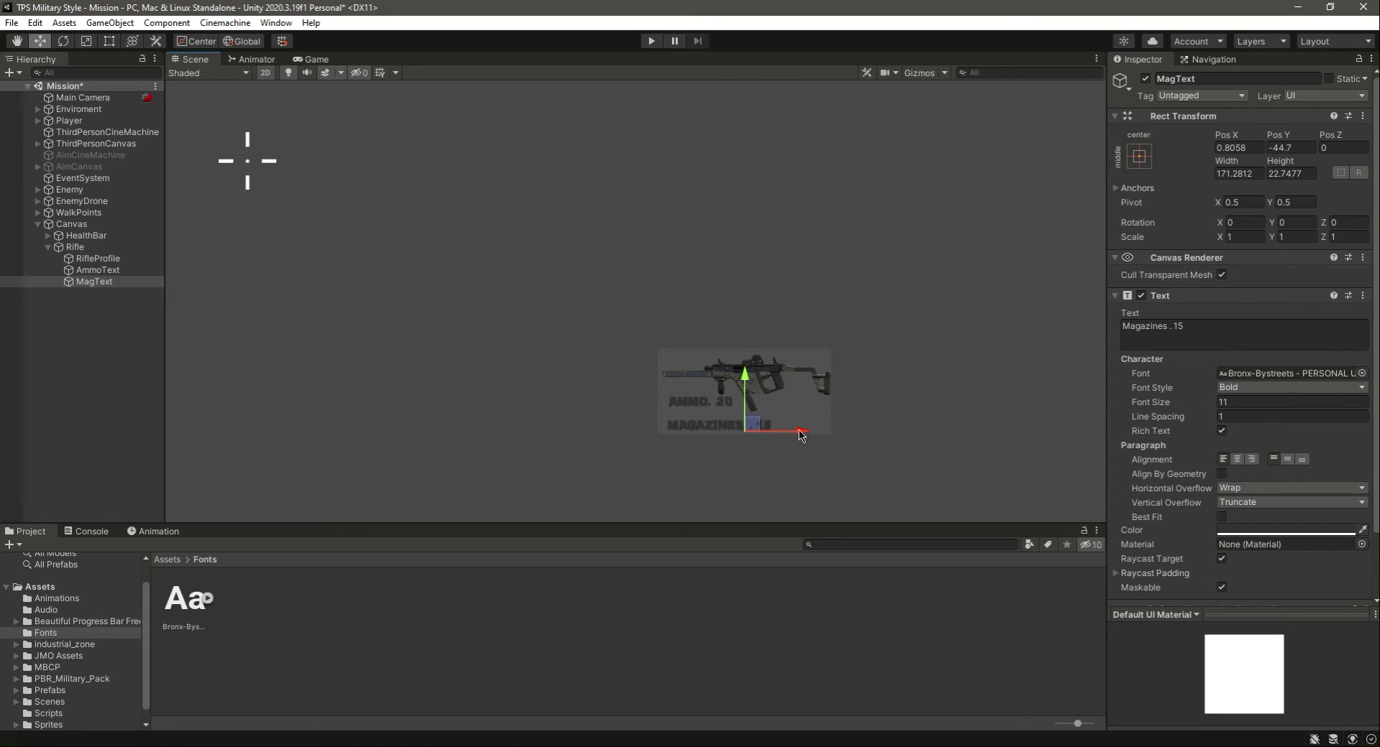
pyautogui.moveTo(800, 435); pyautogui.dragTo(802, 431)
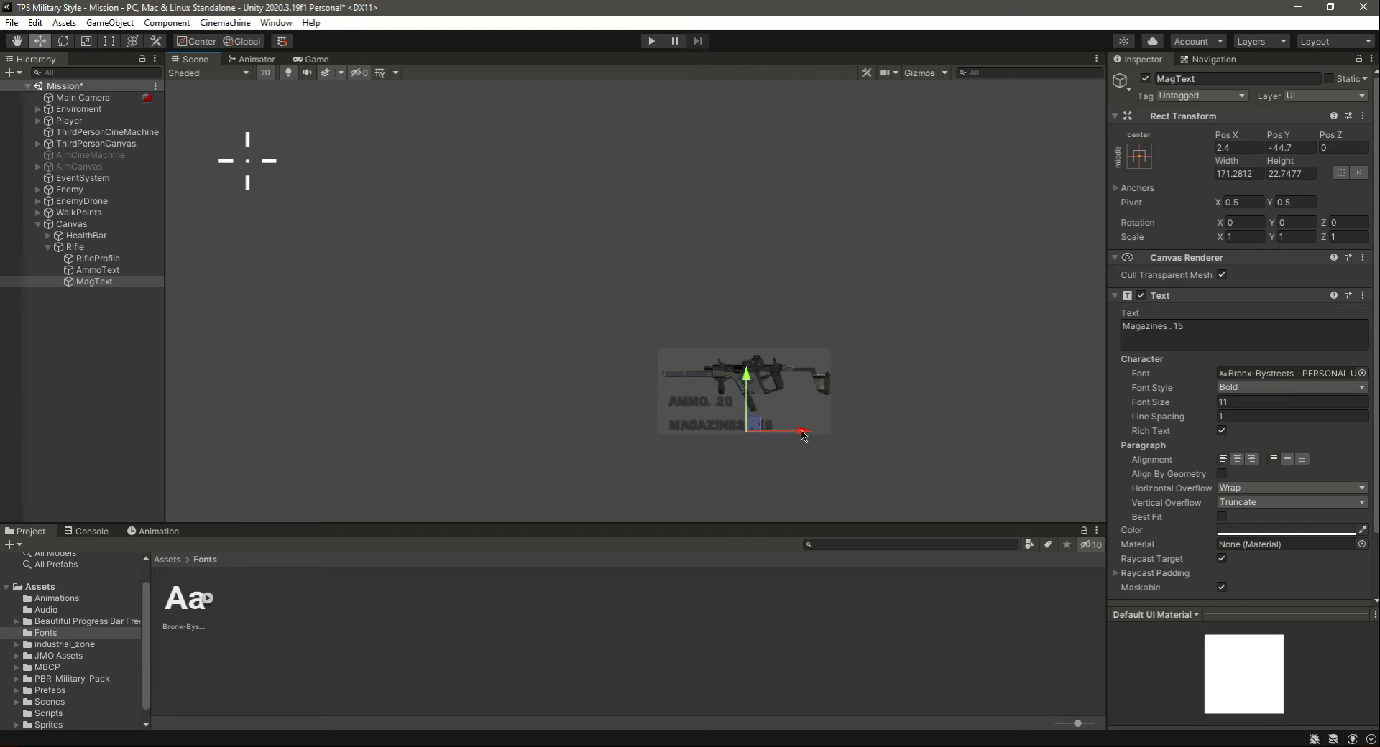
# Shrink the MagText box to about 145 by 17 with the Rect tool and preview the display in the Game view.
pyautogui.click(110, 41)
pyautogui.moveTo(823, 428); pyautogui.dragTo(774, 437)
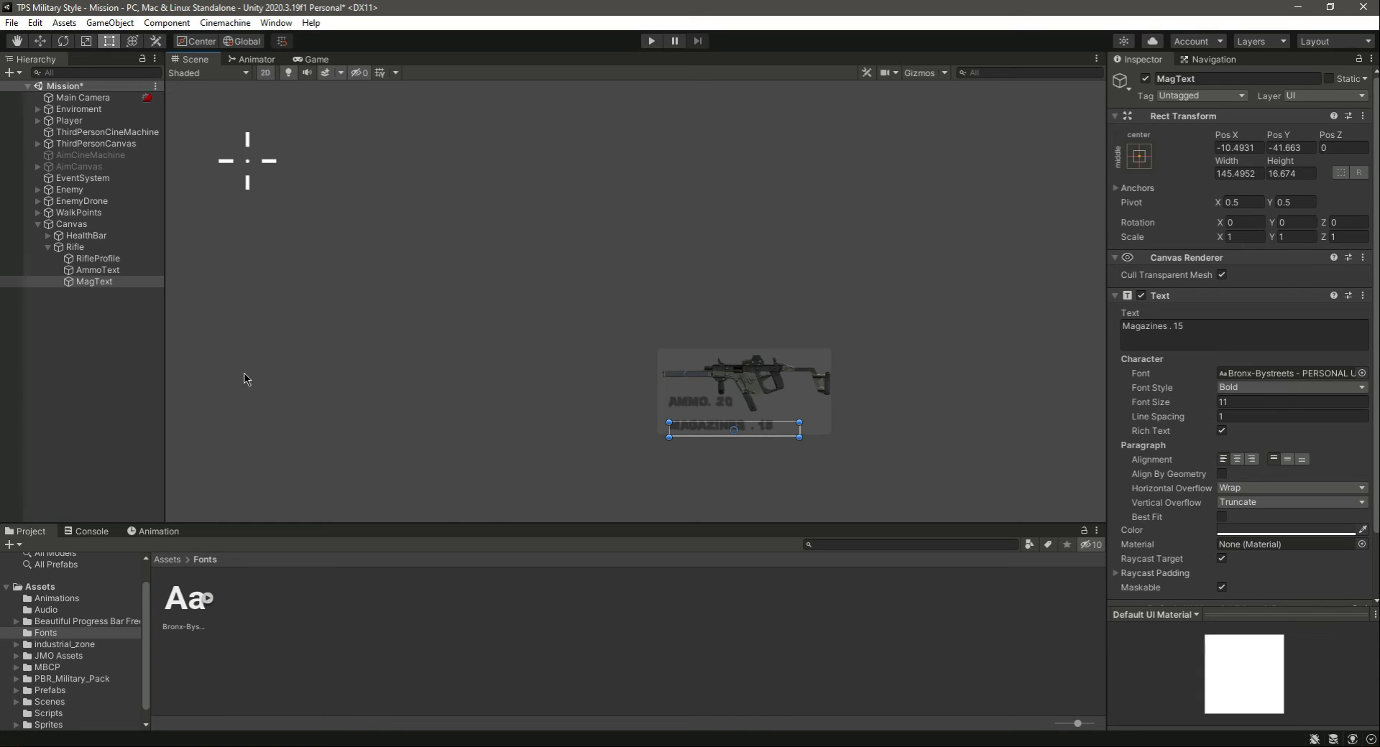
pyautogui.click(304, 61)
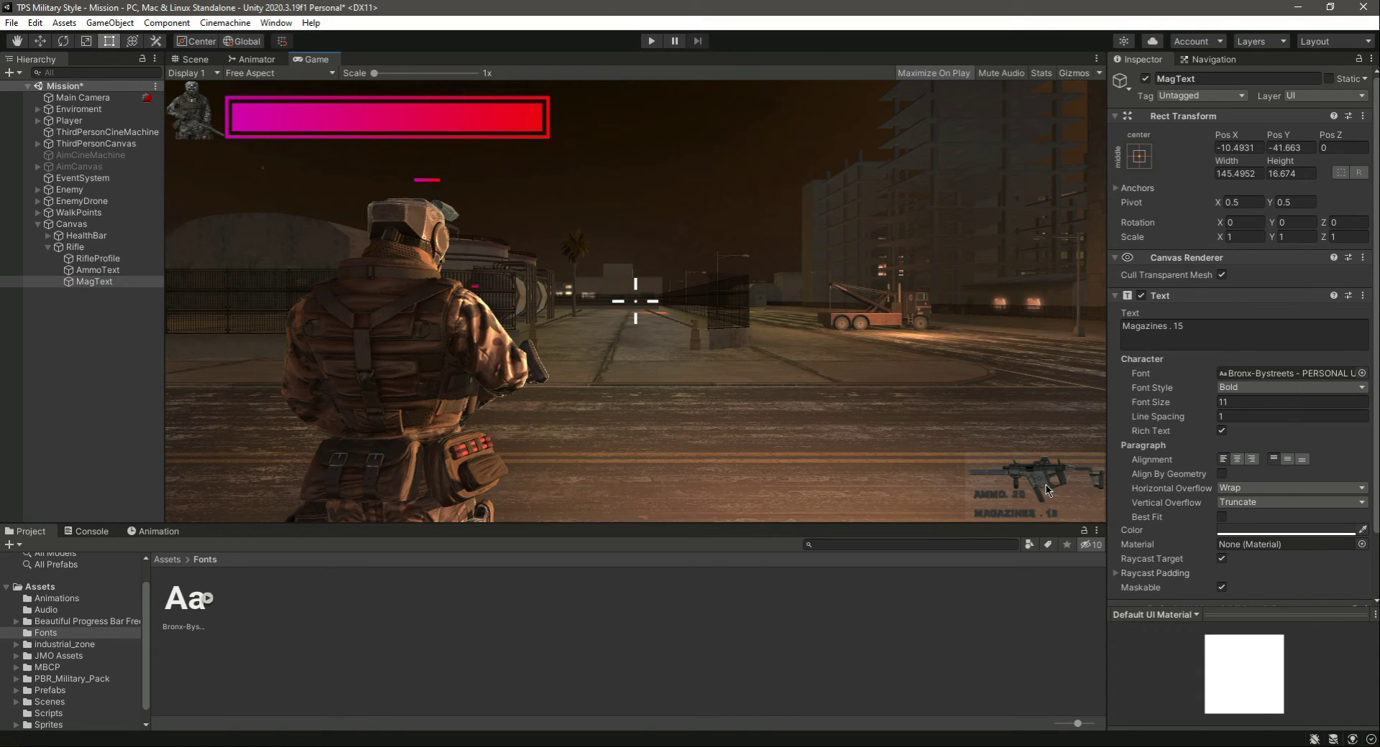
# Set the text color of both AmmoText and MagText to black.
pyautogui.click(108, 270)
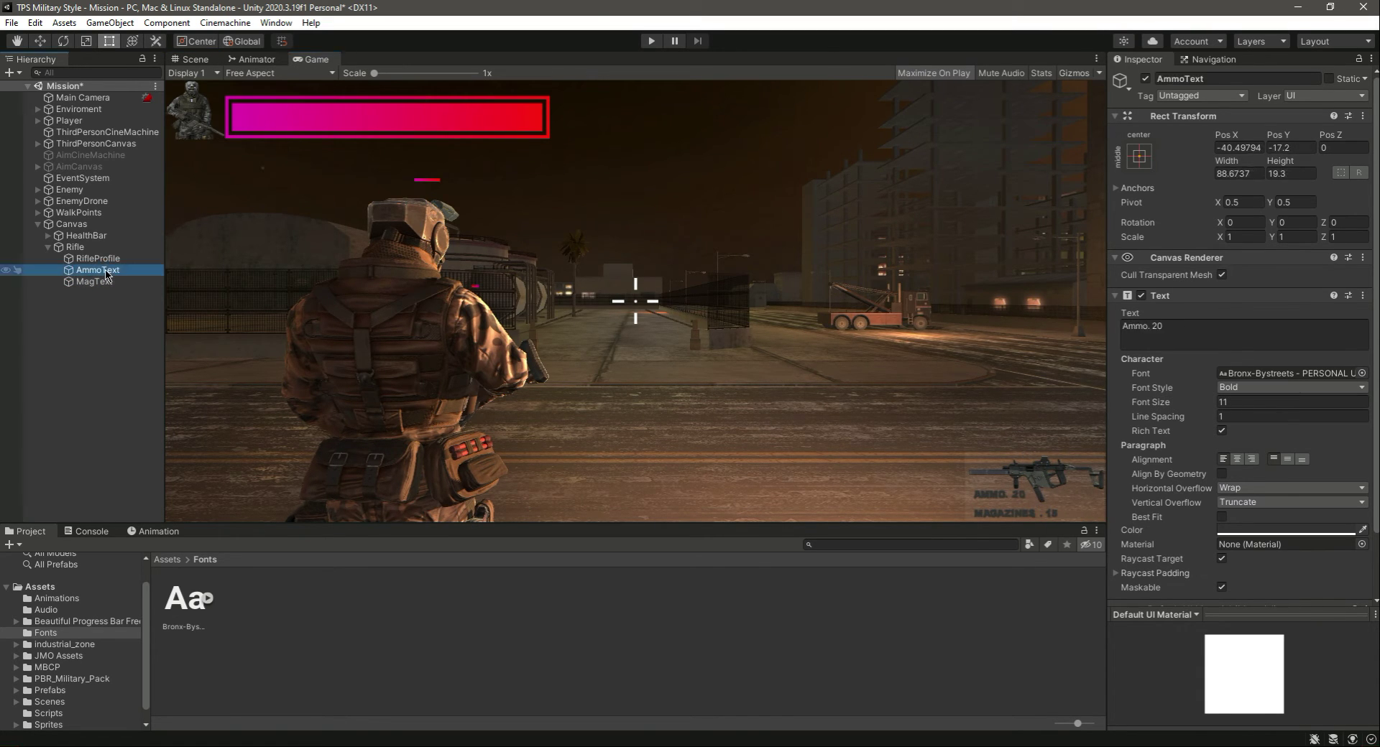
pyautogui.keyDown('ctrl'); pyautogui.click(126, 283); pyautogui.keyUp('ctrl')
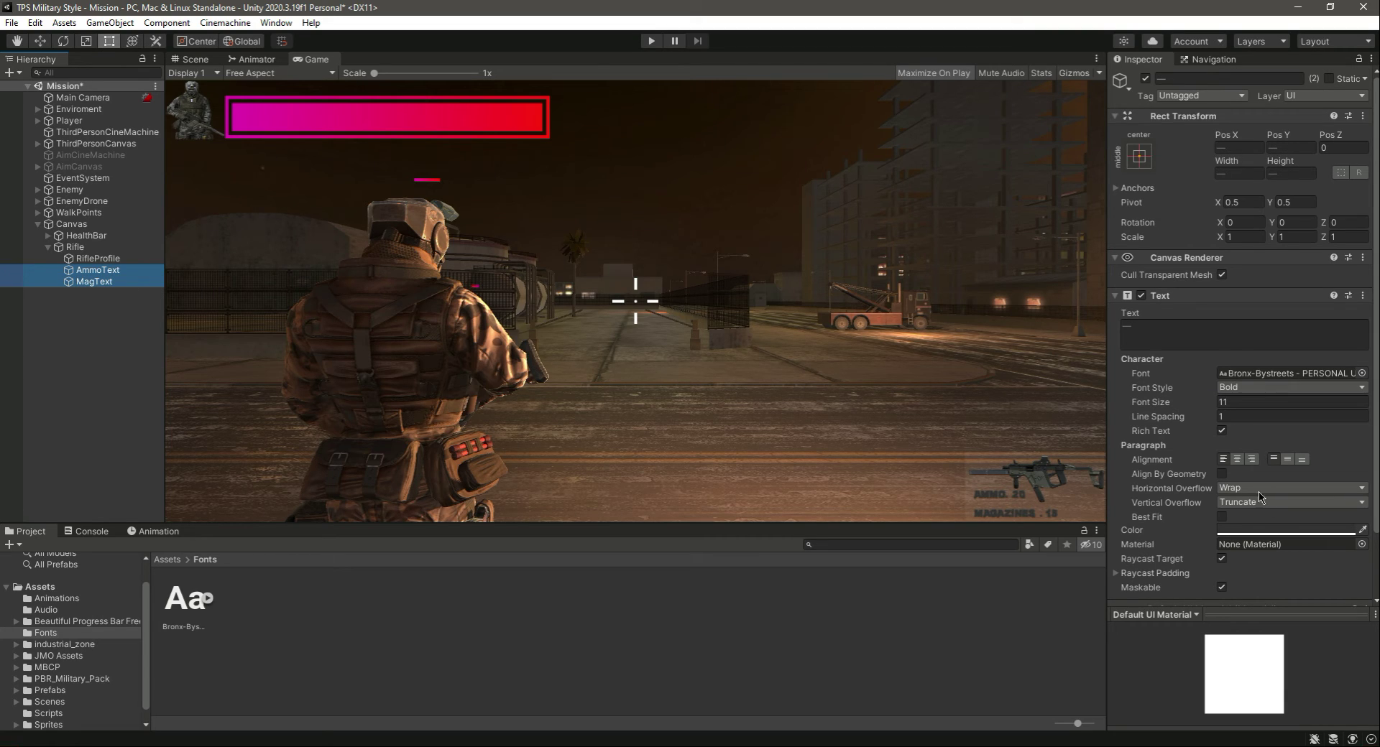
pyautogui.click(1269, 531)
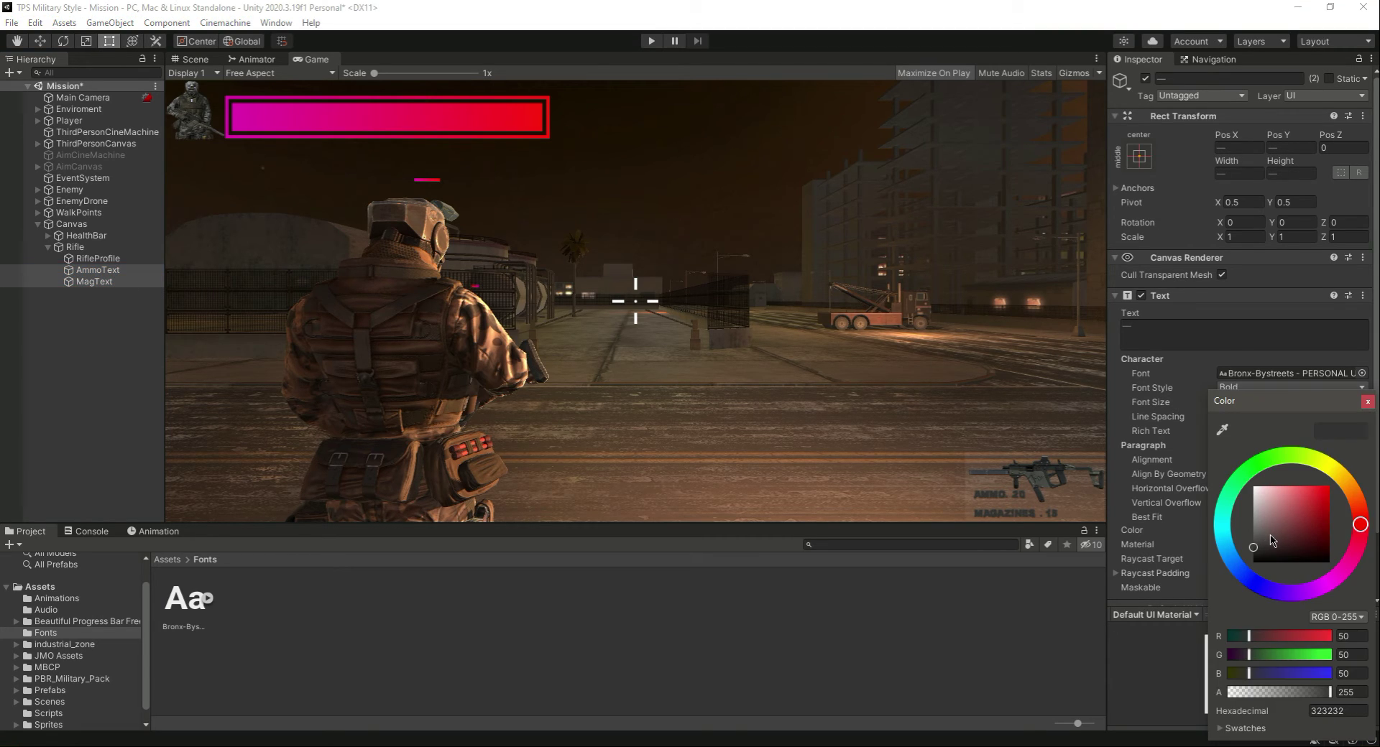
pyautogui.click(1367, 402)
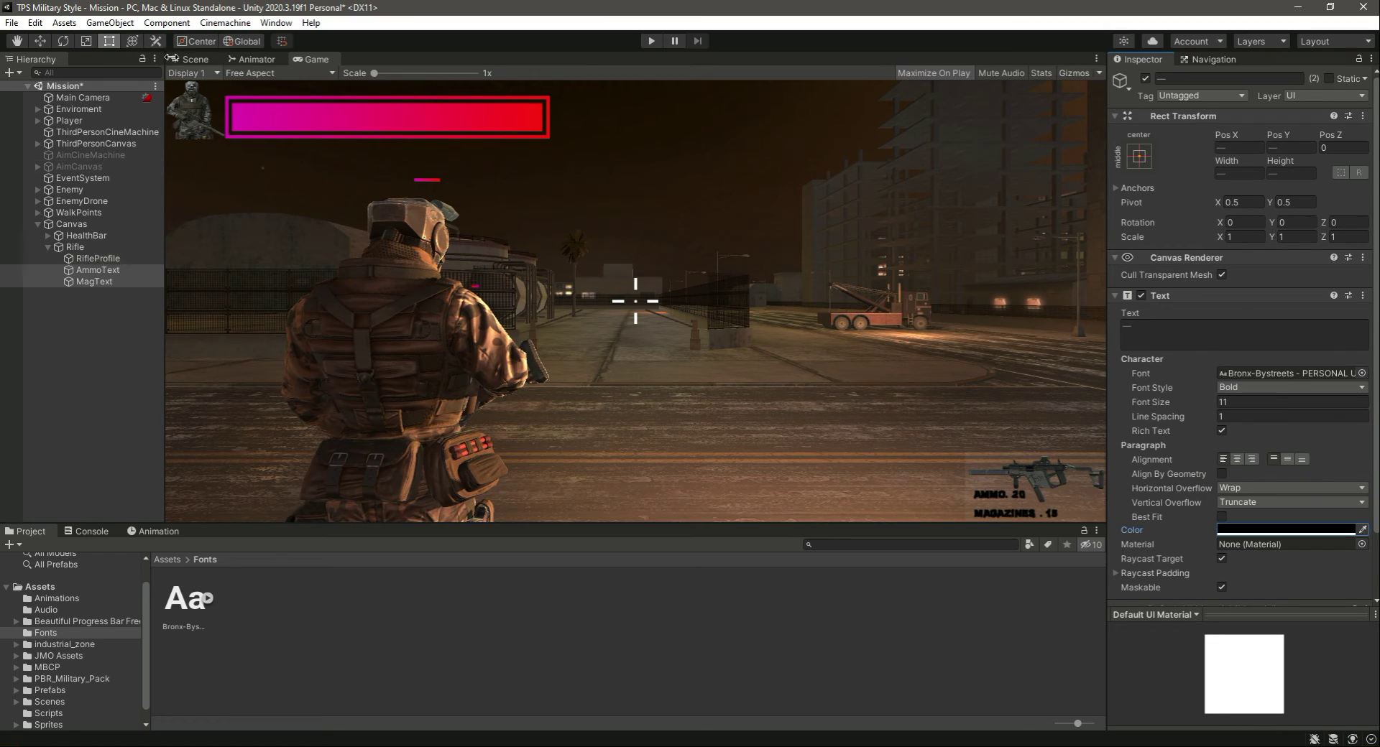
# Move AmmoText and MagText together slightly left toward the panel's edge, save the scene and preview it in the Game view.
pyautogui.click(193, 59)
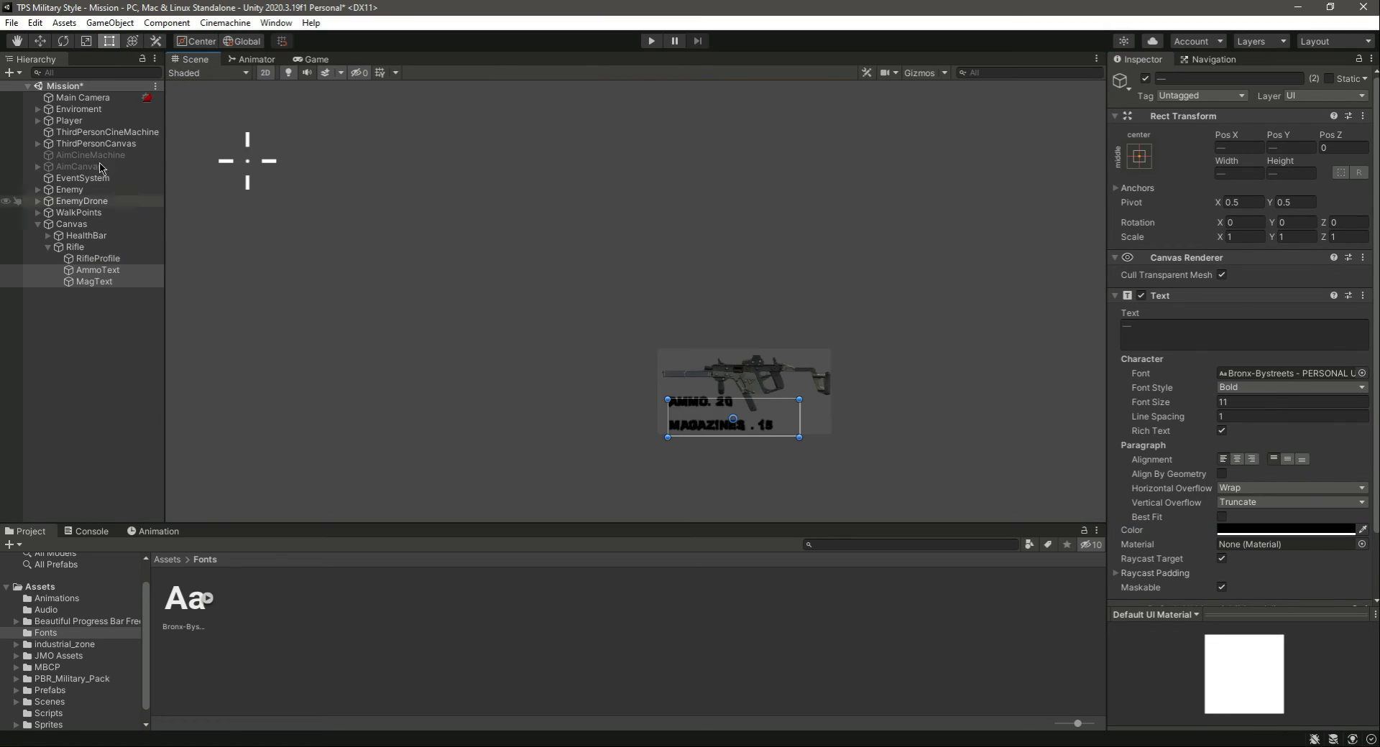
pyautogui.click(39, 41)
pyautogui.moveTo(780, 418); pyautogui.dragTo(774, 419)
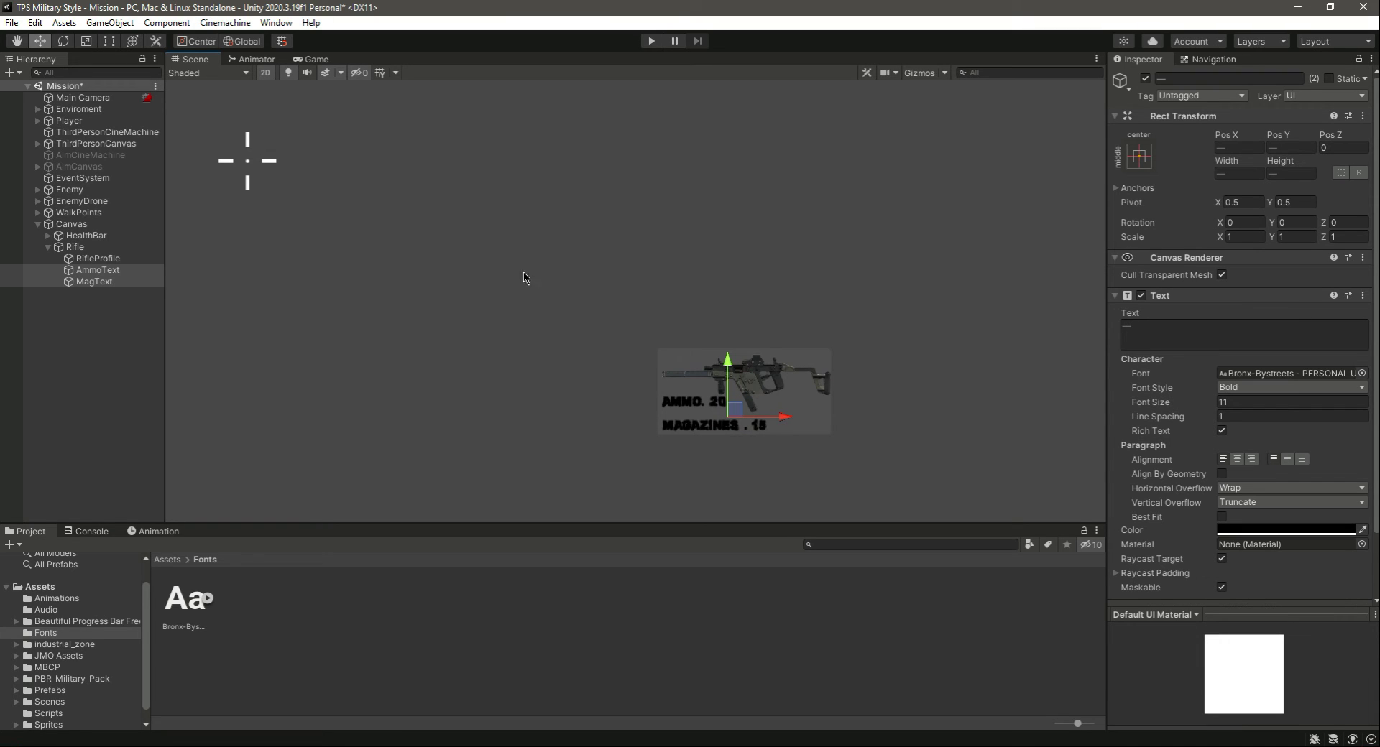
pyautogui.hotkey('ctrl', 's')
pyautogui.click(314, 60)
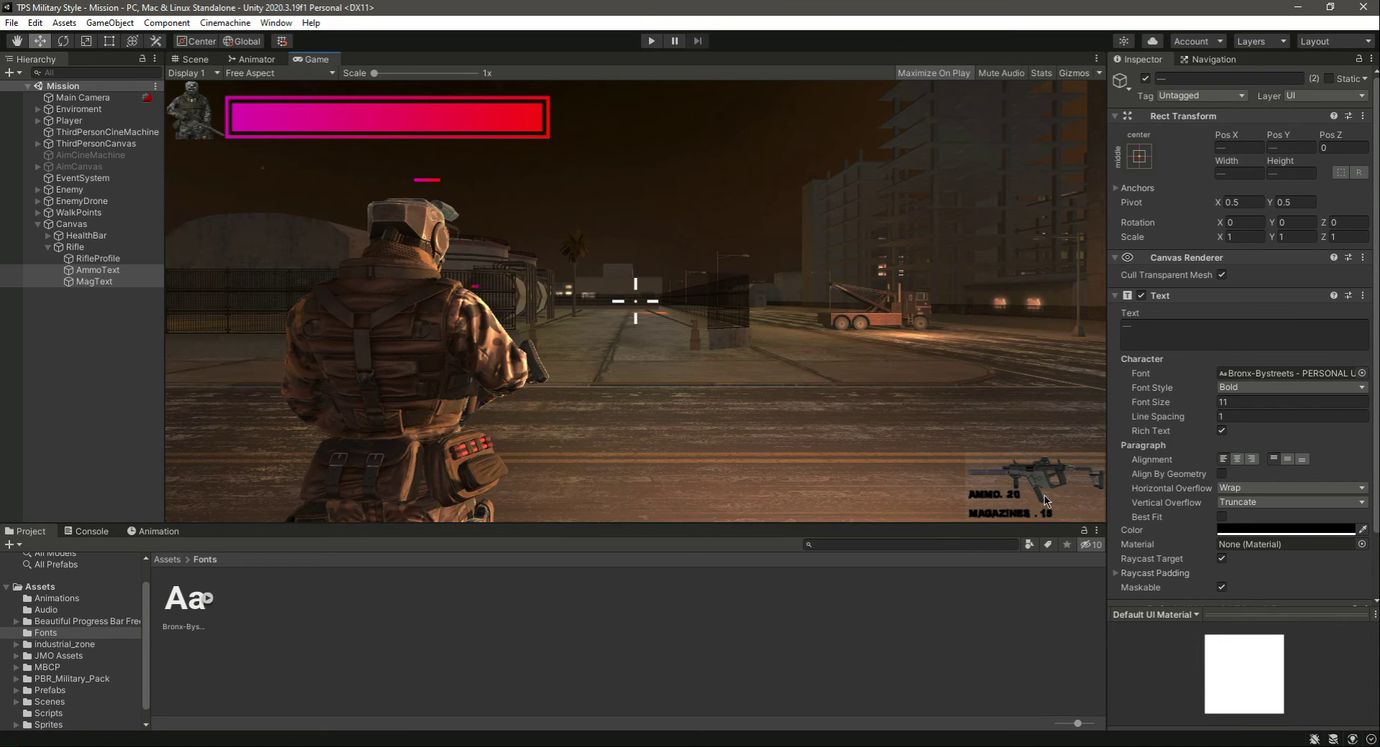
# Move MagText up slightly to Pos Y about -38.4, save the scene and preview the display in the Game view.
pyautogui.click(193, 59)
pyautogui.click(94, 281)
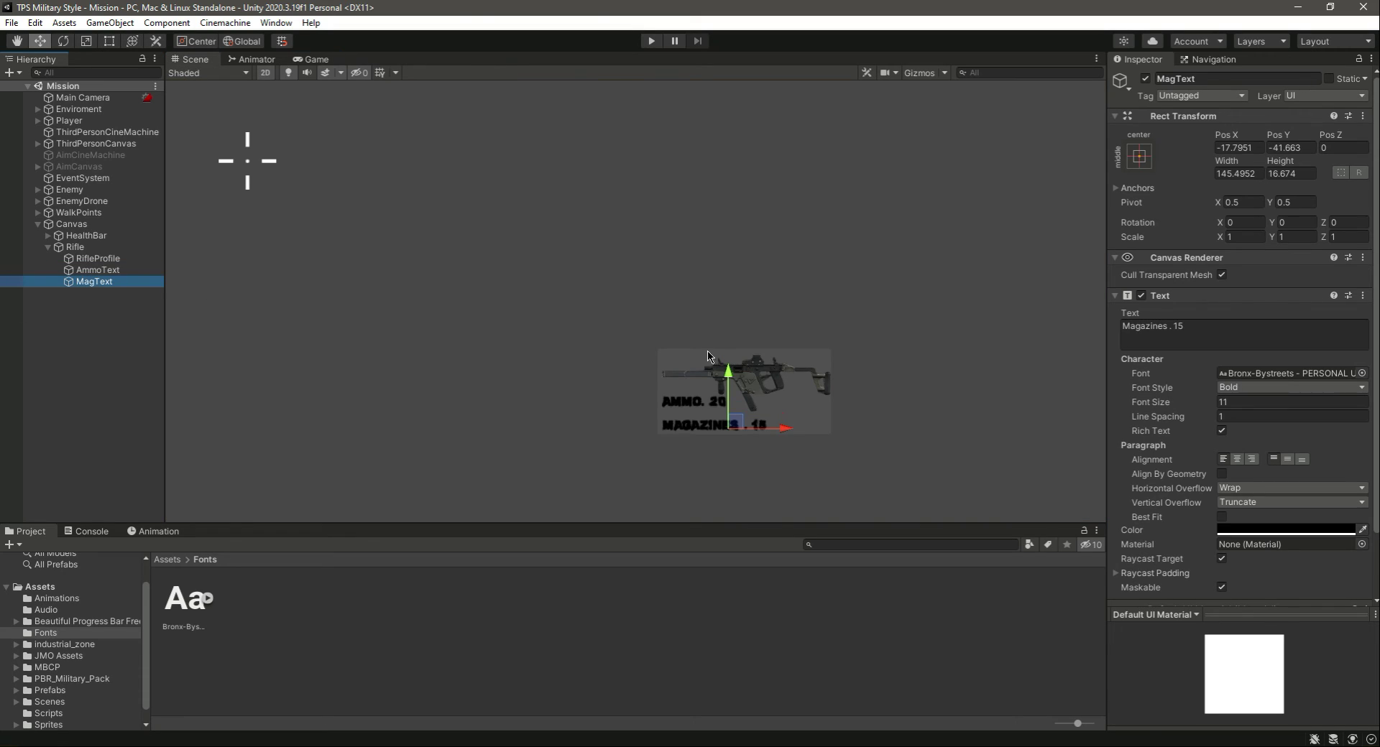
pyautogui.moveTo(729, 375); pyautogui.dragTo(729, 372)
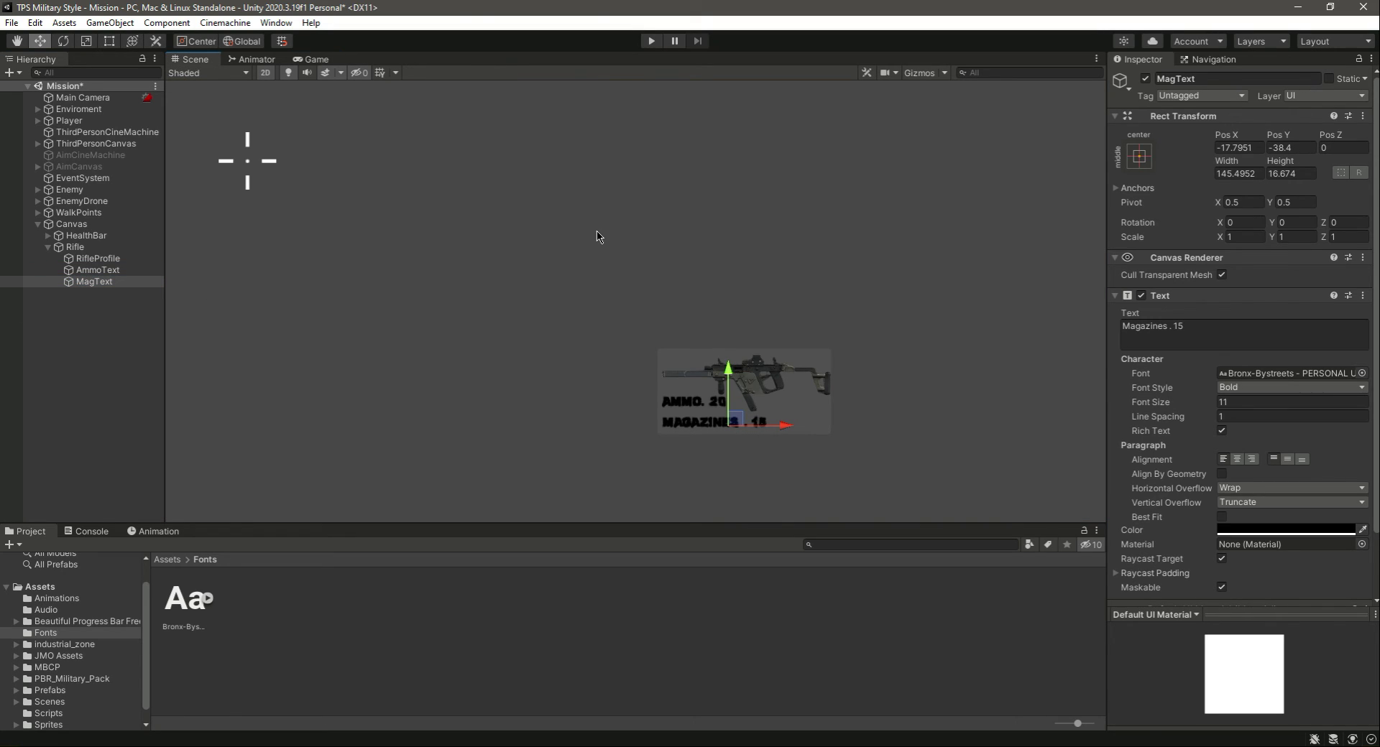
pyautogui.hotkey('ctrl', 's')
pyautogui.click(313, 60)
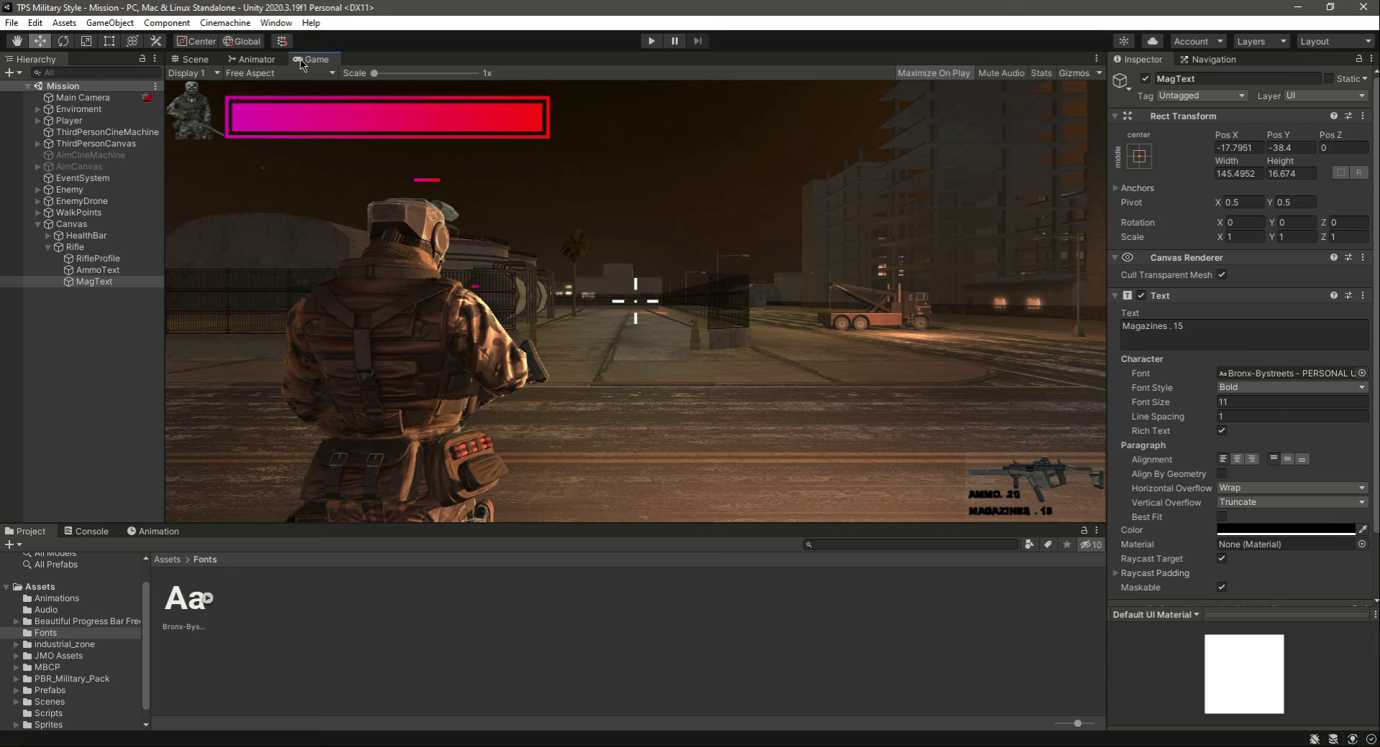
# Play-test the scene by walking the player forward, aiming and firing to check the rifle display, and exit Play mode.
pyautogui.click(205, 60)
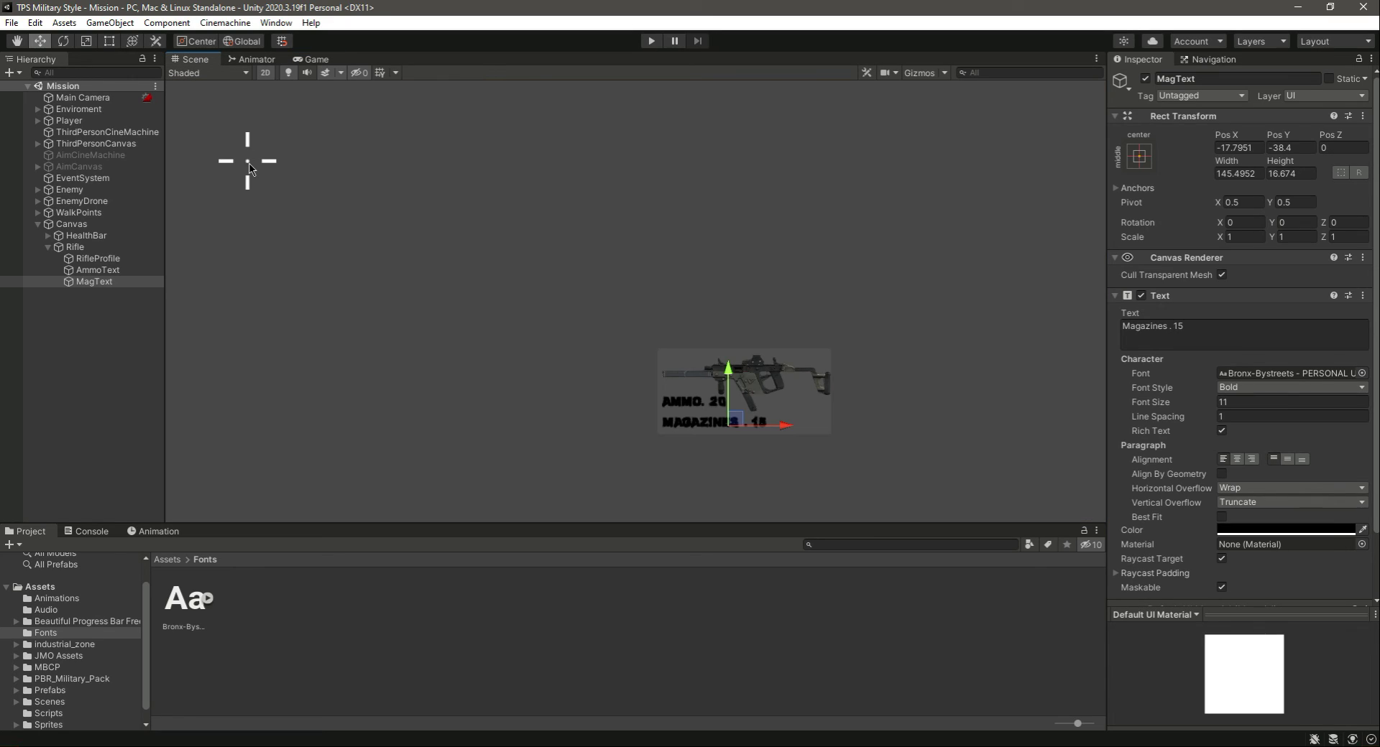
pyautogui.press('t')
pyautogui.click(651, 41)
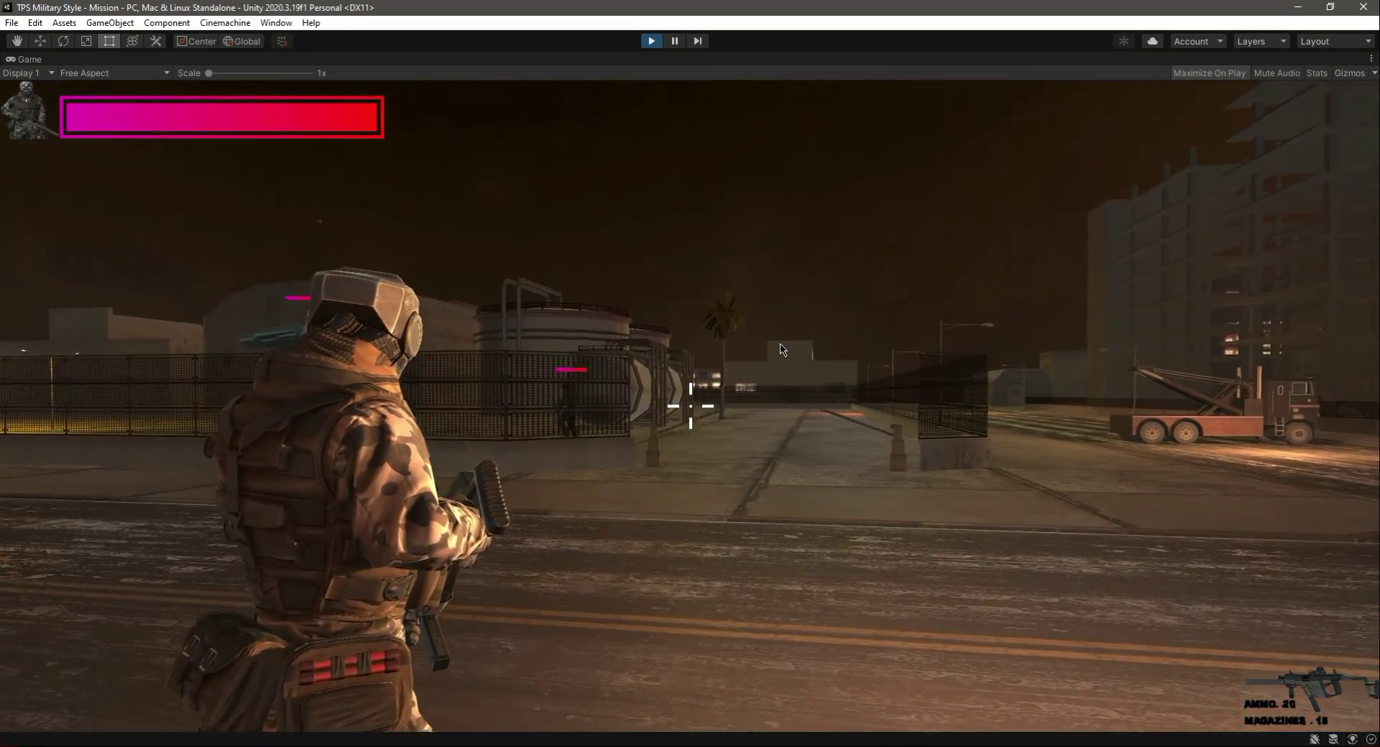
pyautogui.click(783, 350)
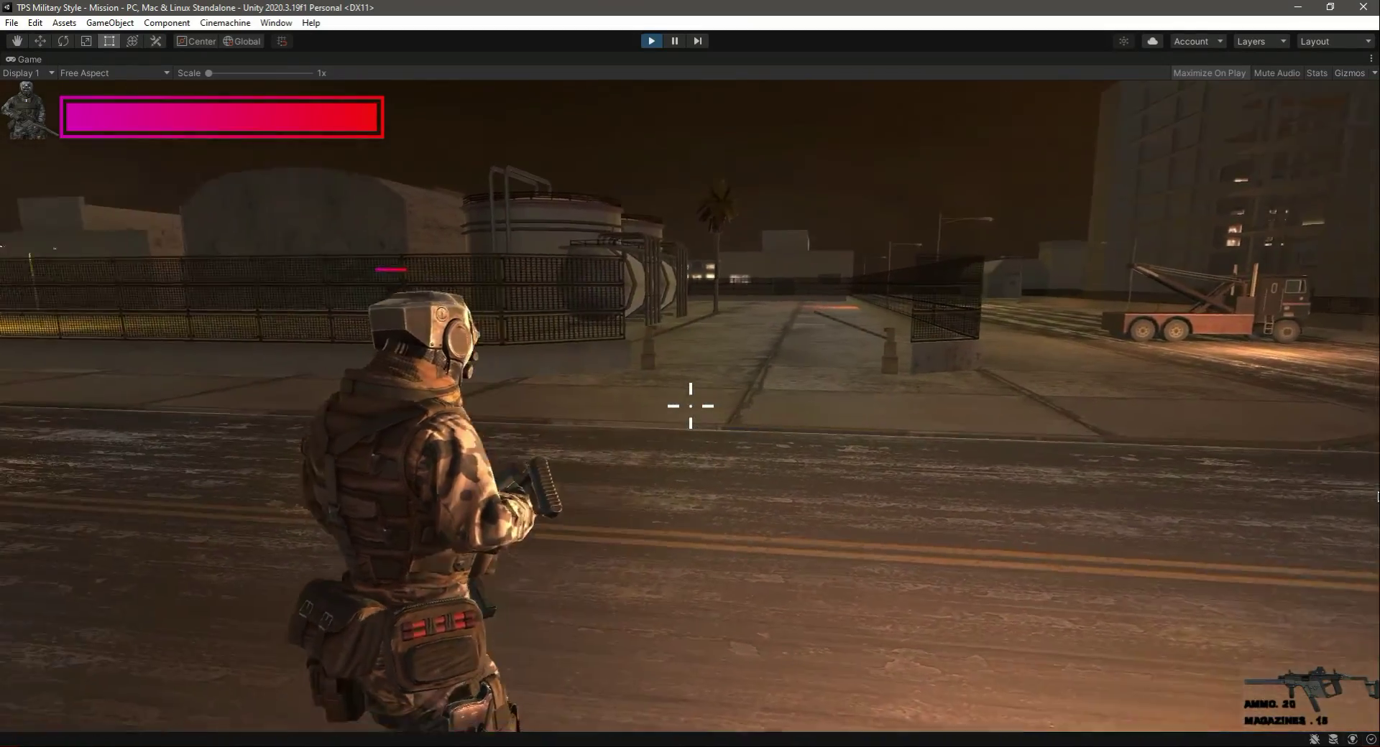
pyautogui.press('w')
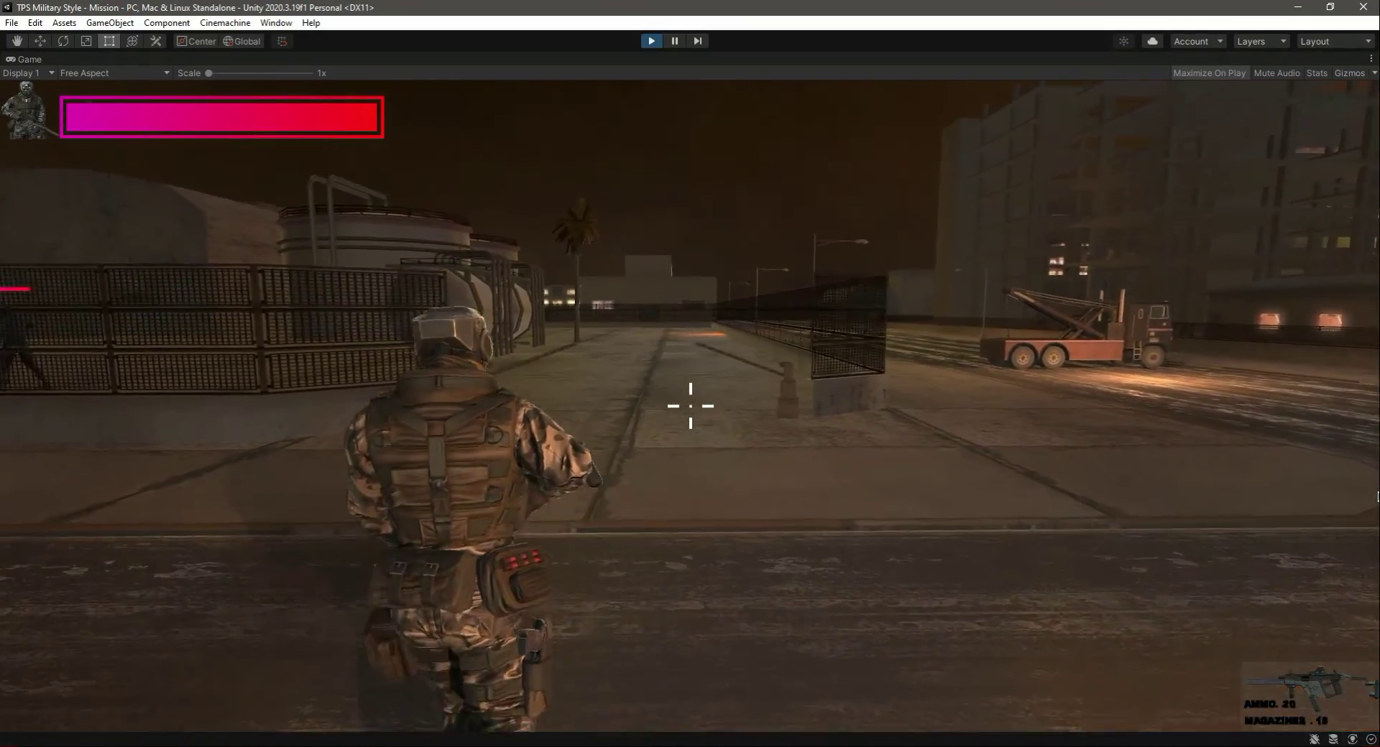
pyautogui.rightClick(690, 406)
pyautogui.click(690, 406)
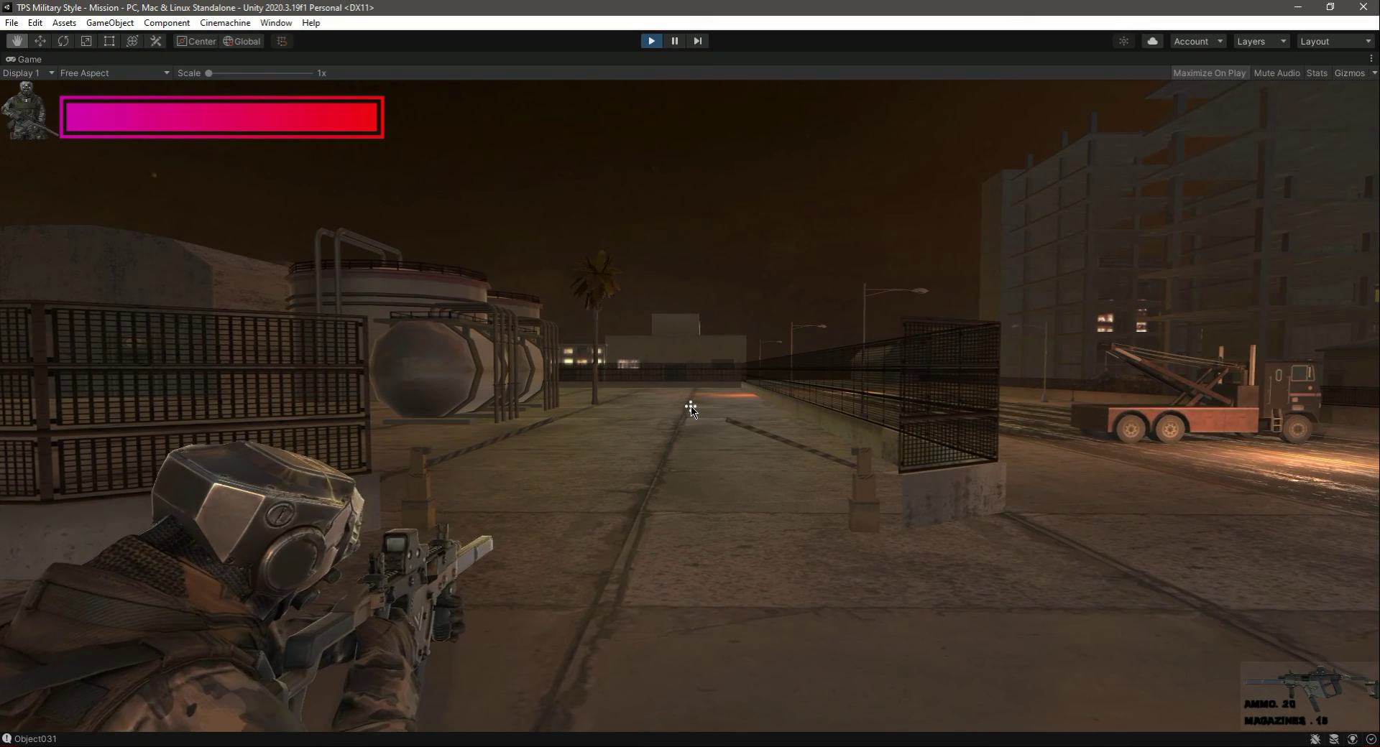
pyautogui.click(691, 408)
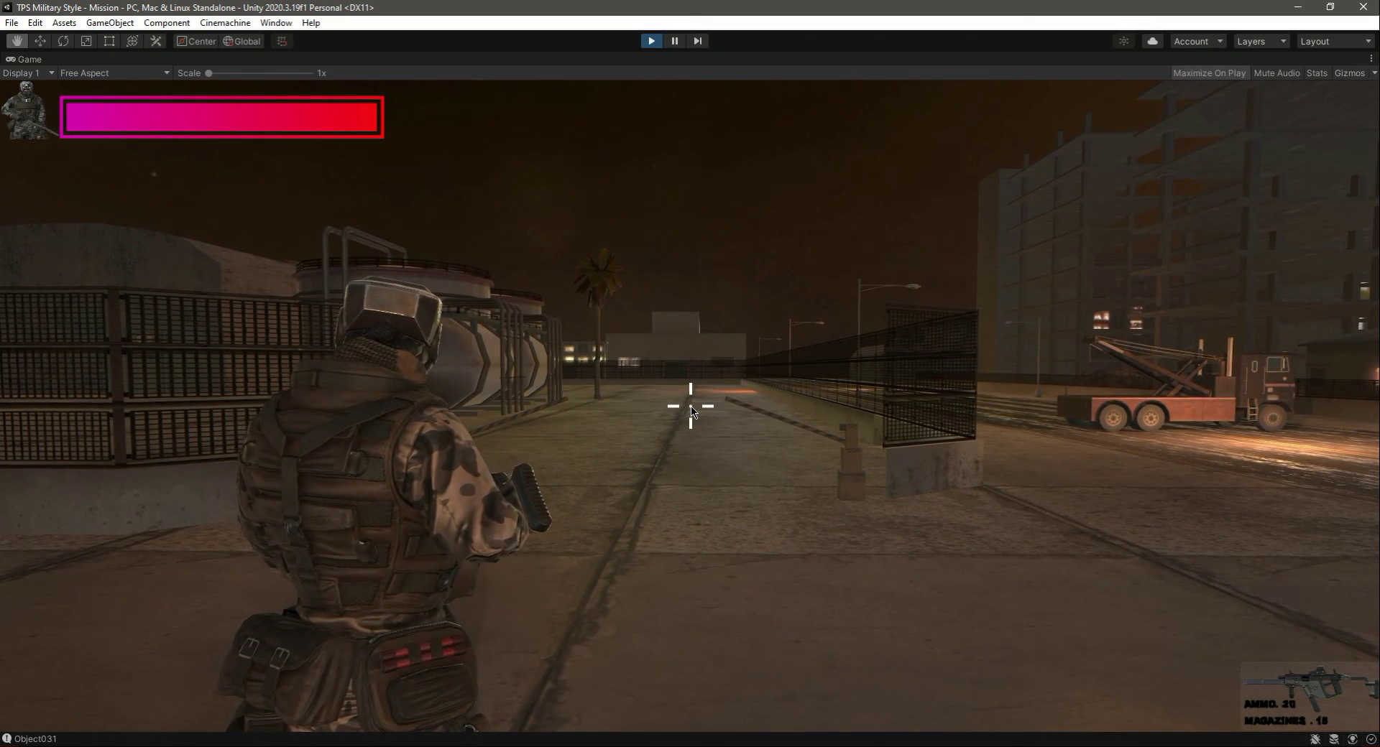
pyautogui.press('Escape')
pyautogui.click(652, 42)
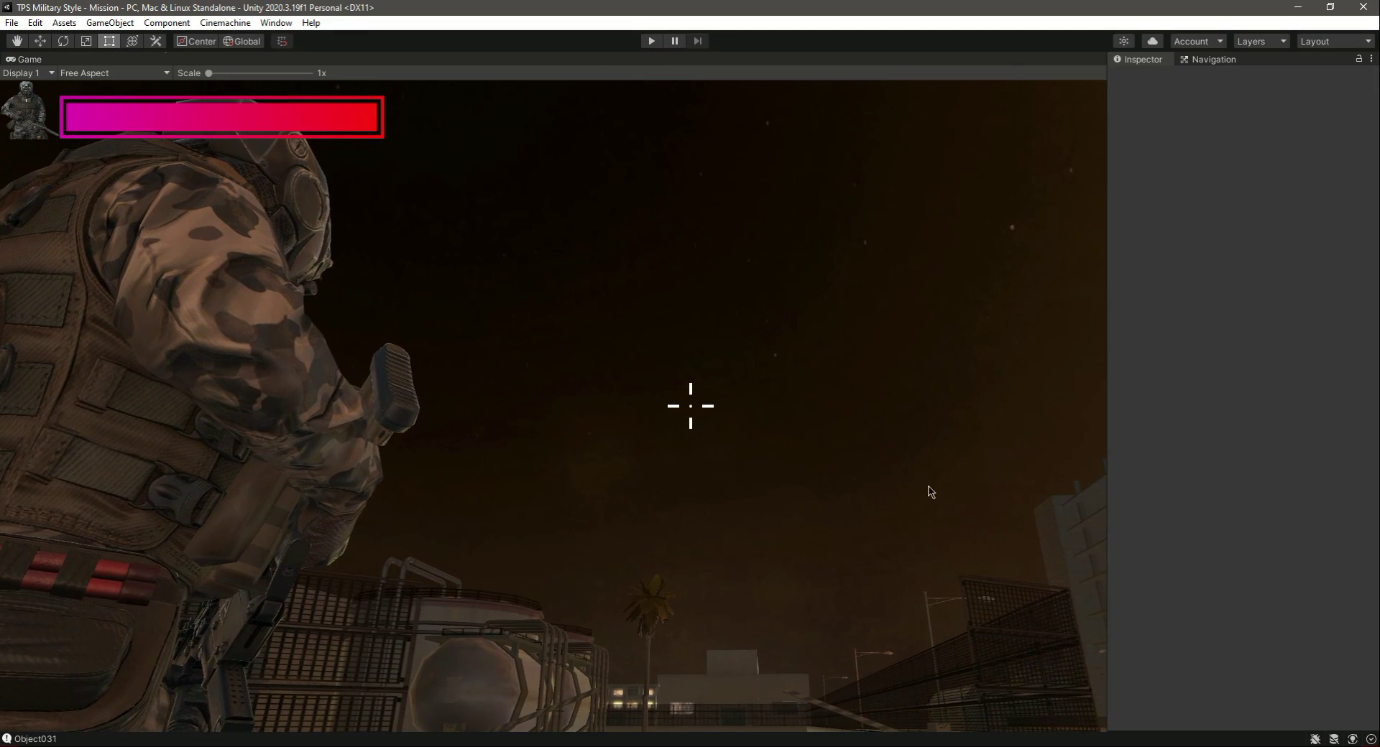